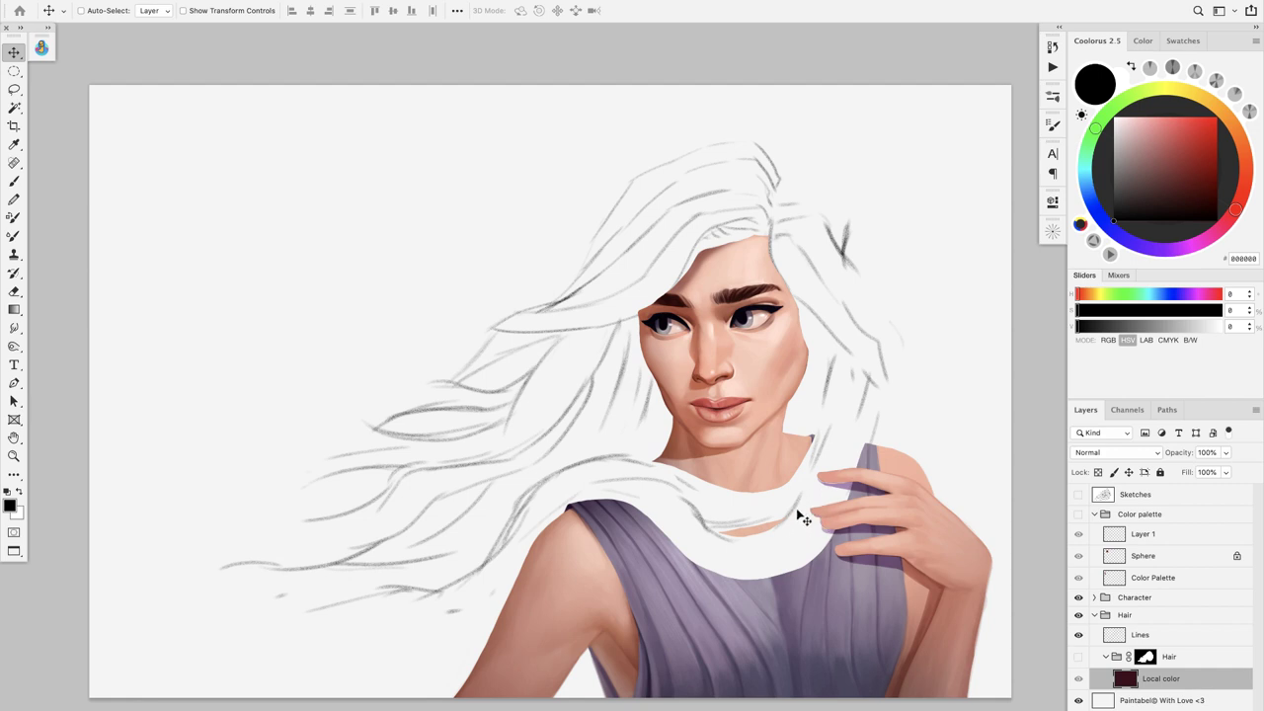
Step: Show the Color palette group and the masked Hair group holding the flat dark hair color
click(1078, 515)
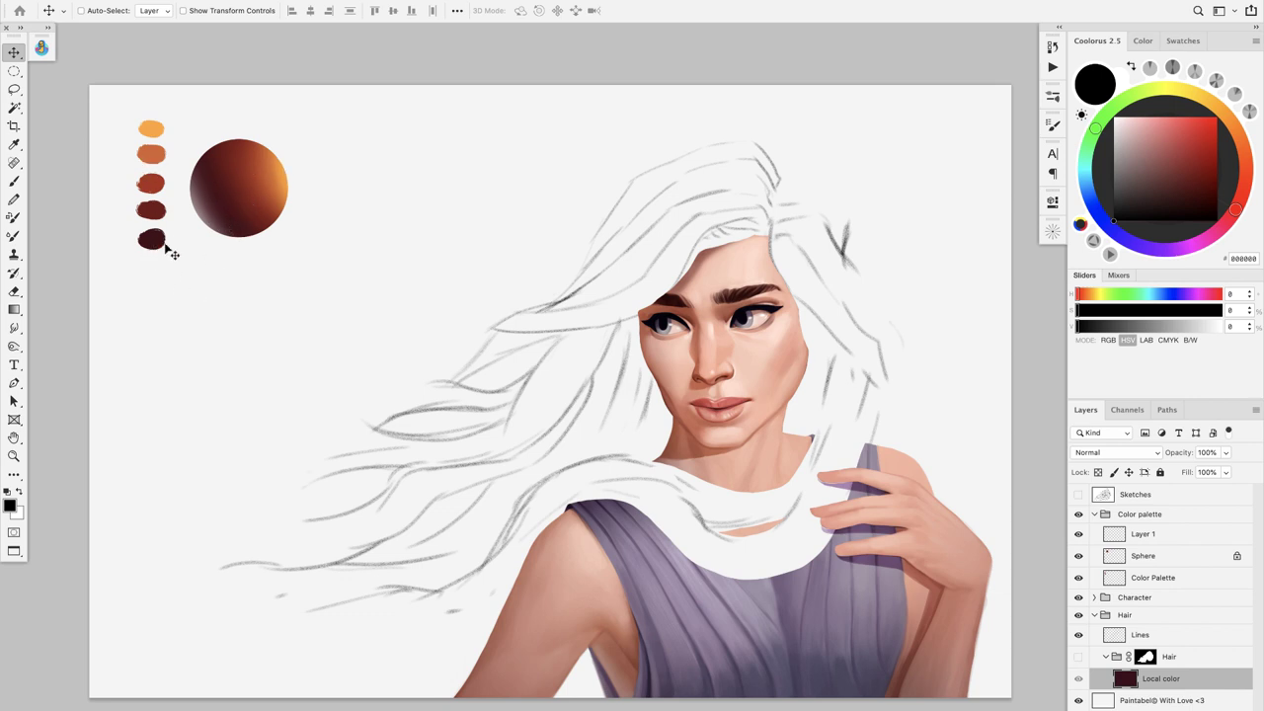
click(1080, 658)
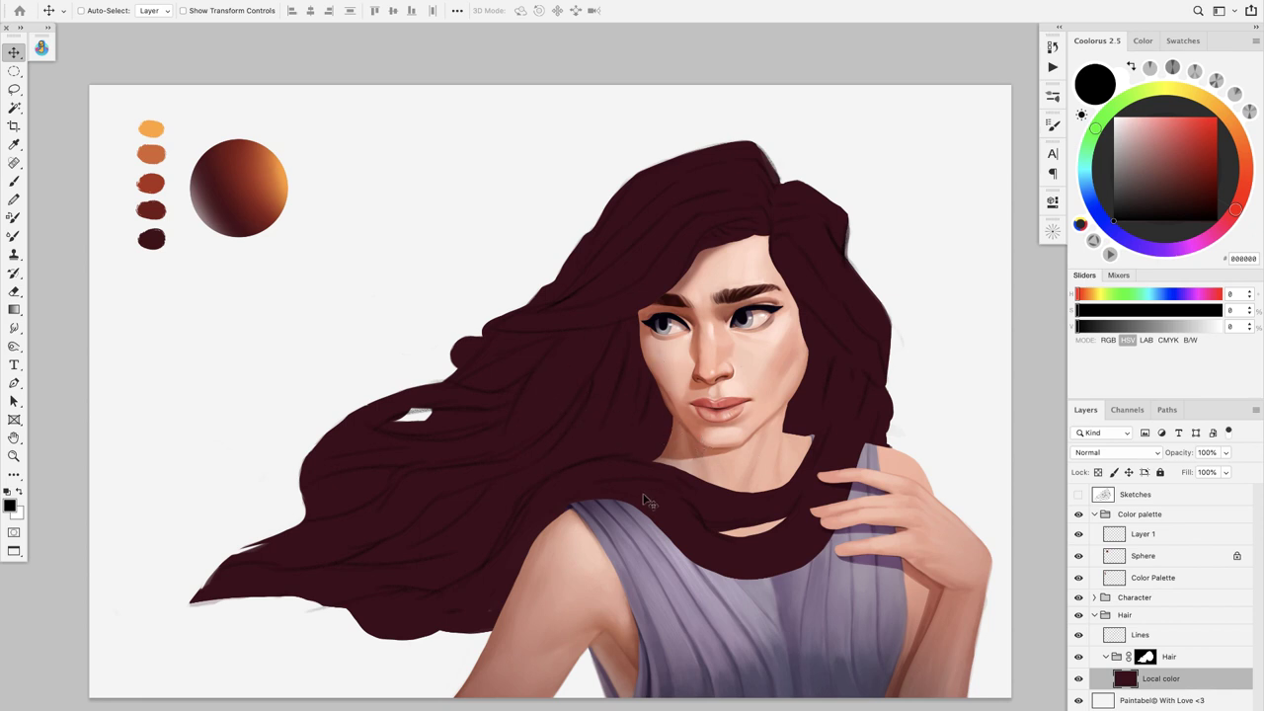
drag(680, 527, 707, 513)
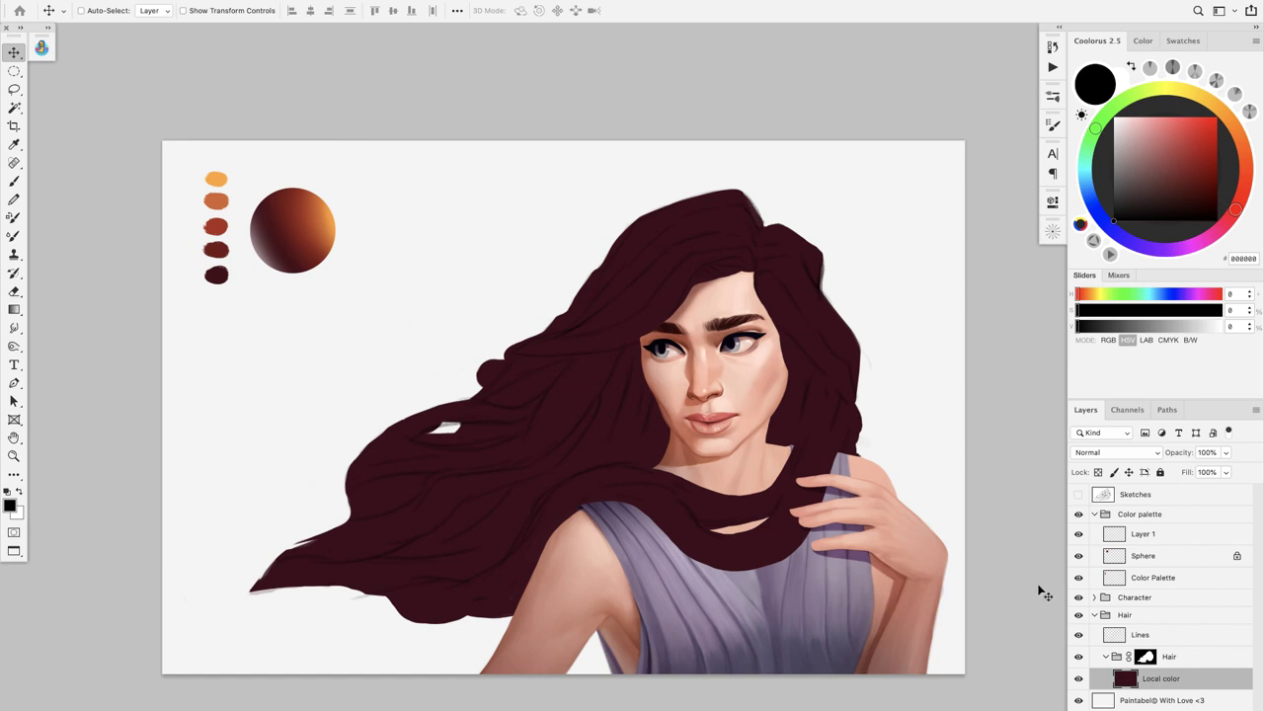
Step: Add a new layer above Local color inside the masked Hair group
click(1096, 616)
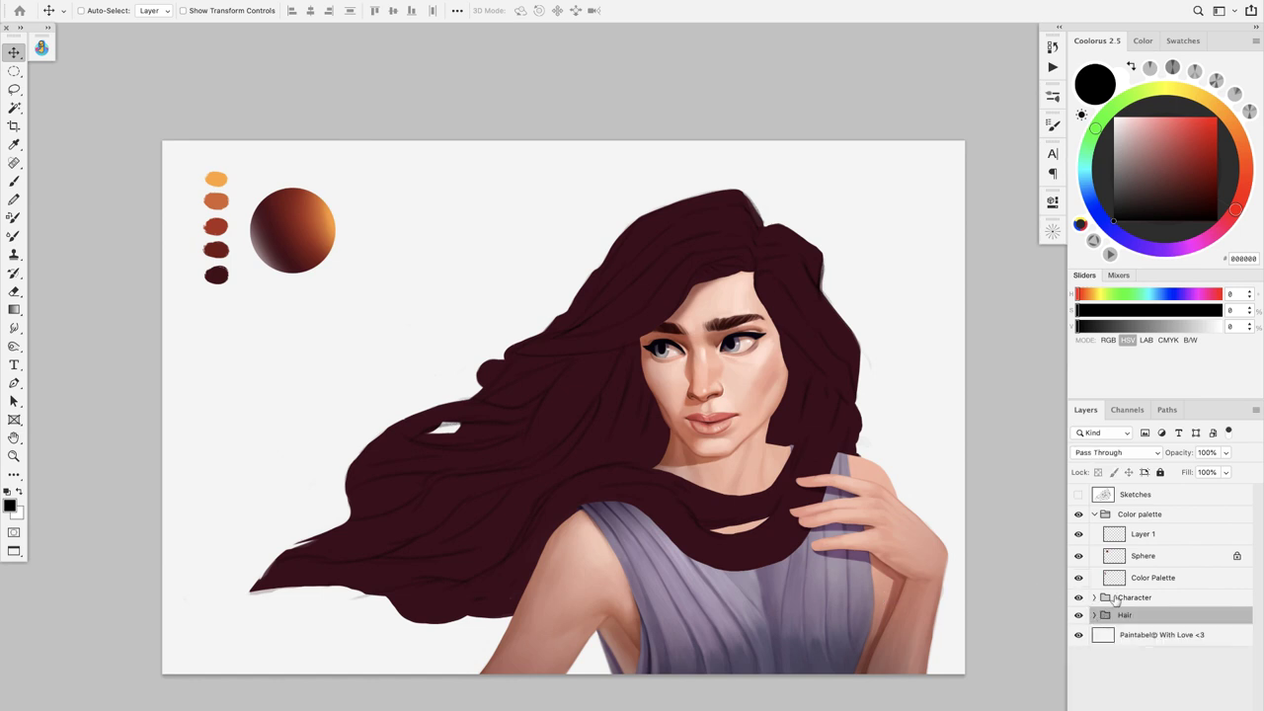
click(1094, 616)
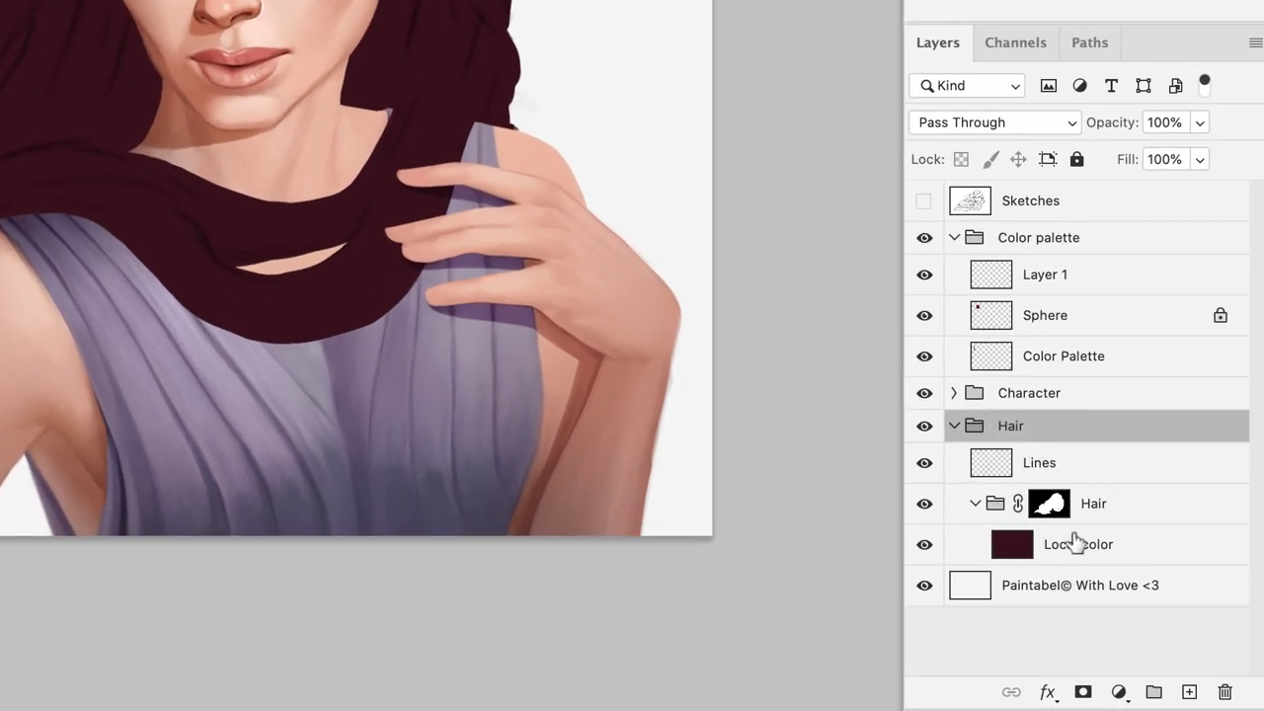
click(1161, 679)
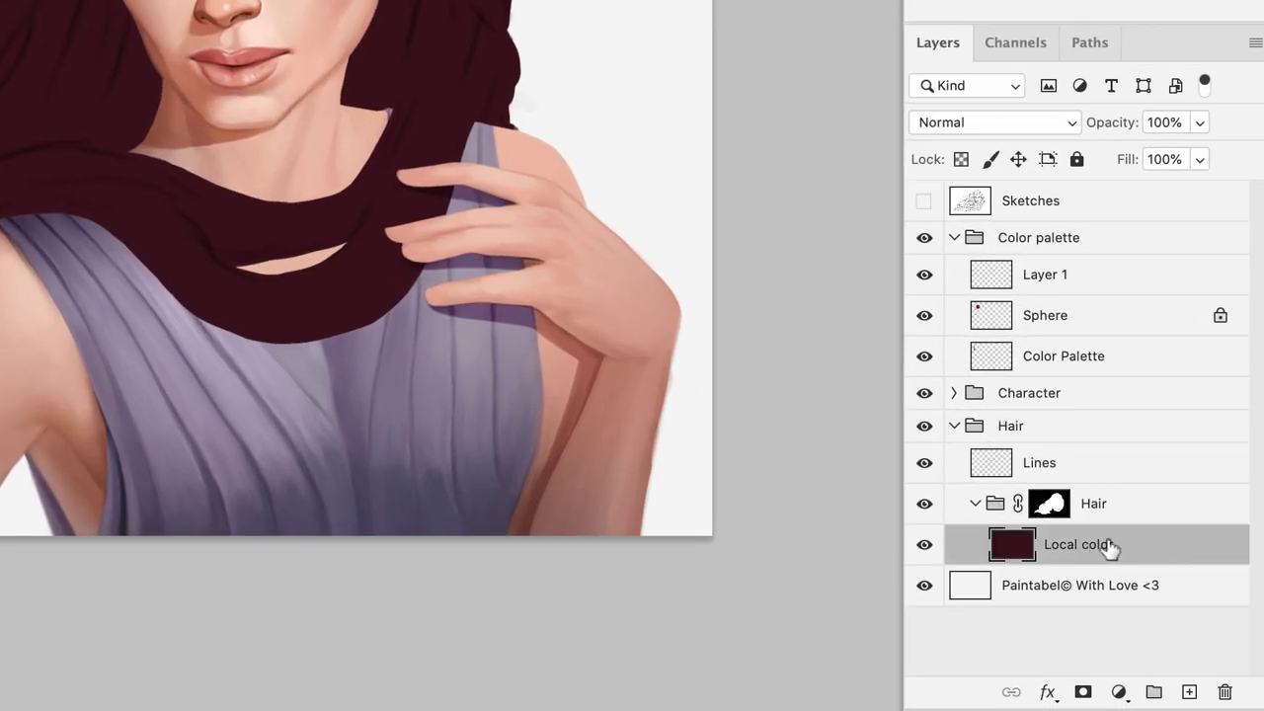
key(ctrl+shift+alt+n)
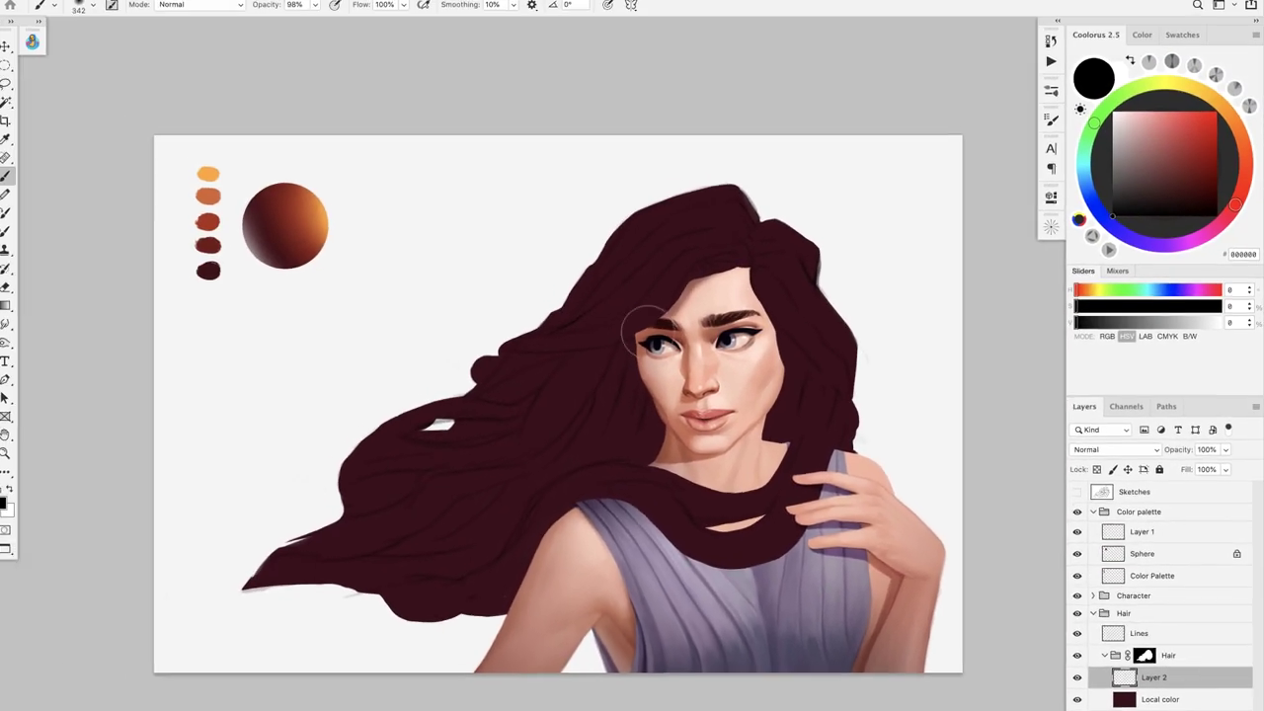
drag(1156, 150, 1161, 128)
mouse_move(710, 281)
mouse_down()
mouse_move(215, 516)
mouse_move(612, 553)
mouse_up()
key(ctrl+z)
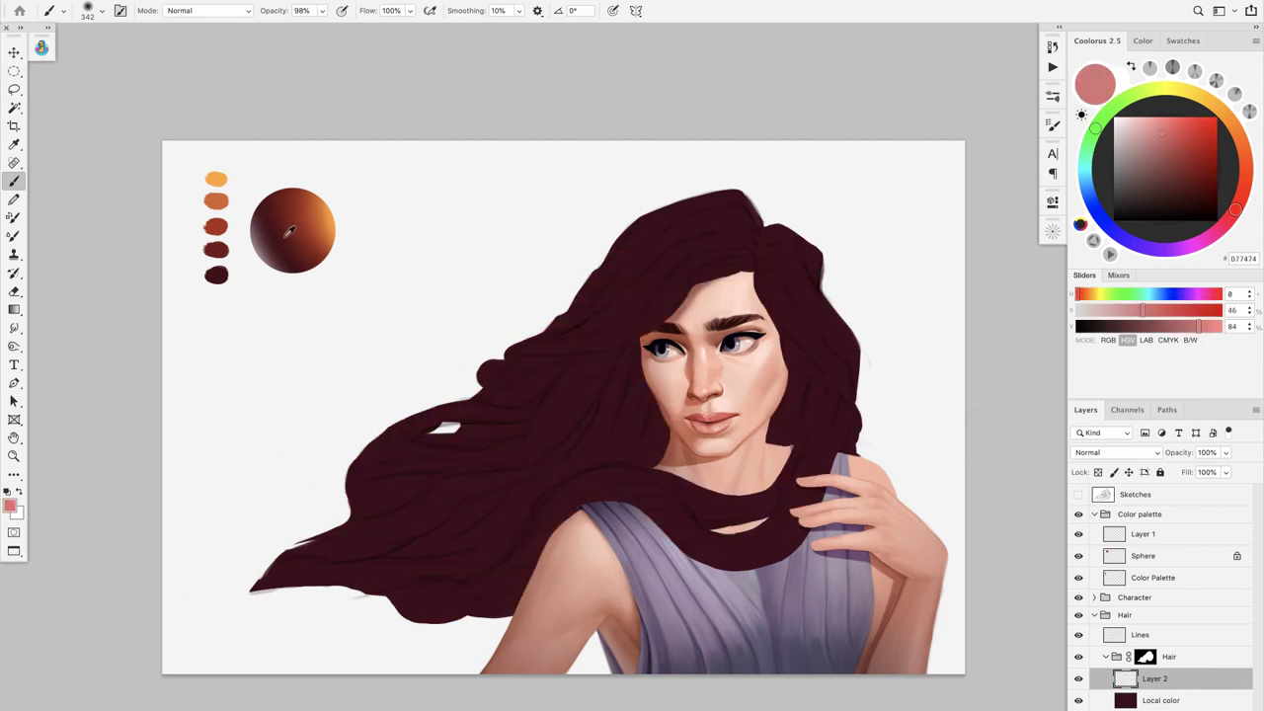
Step: Sample reddish browns from the shaded sphere and paint them with a large soft brush over the crown and upper hair
mouse_move(291, 229)
mouse_down()
mouse_move(286, 217)
mouse_move(319, 204)
mouse_move(285, 217)
mouse_move(292, 226)
mouse_up()
drag(622, 239, 662, 239)
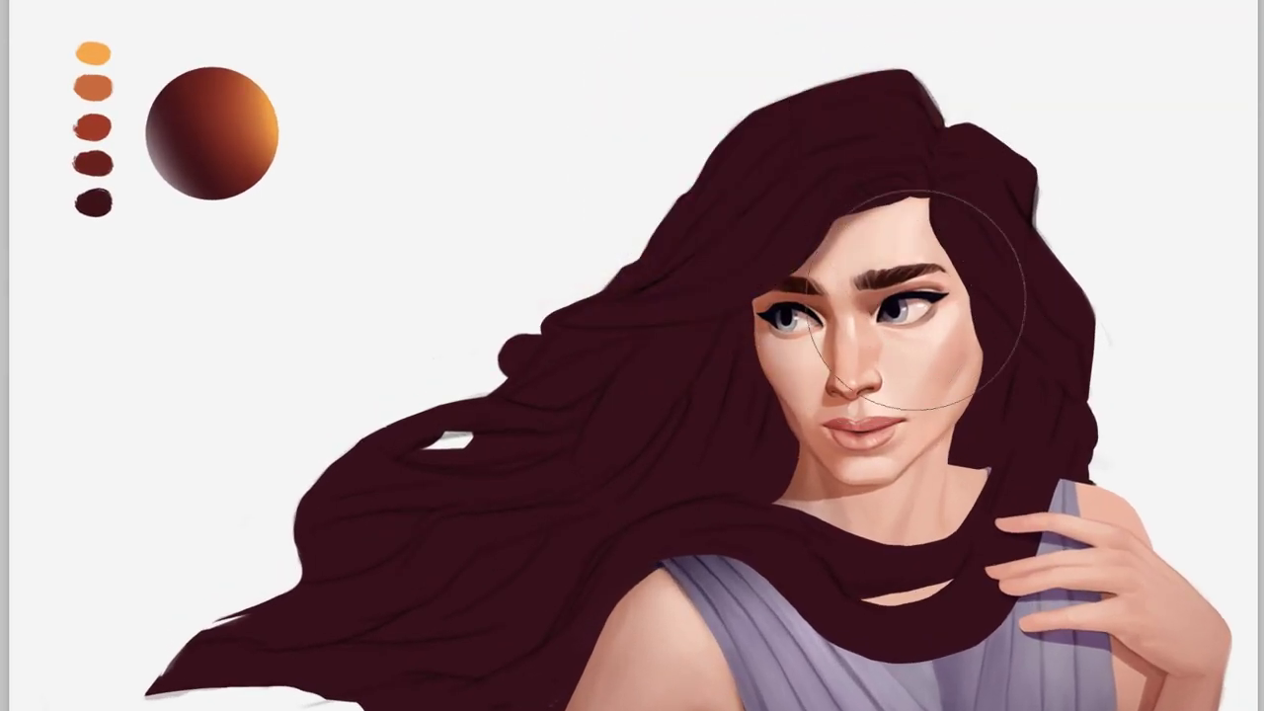
mouse_move(807, 214)
mouse_down()
mouse_move(915, 178)
mouse_move(767, 202)
mouse_move(998, 159)
mouse_move(731, 204)
mouse_move(1057, 143)
mouse_move(788, 156)
mouse_move(681, 185)
mouse_up()
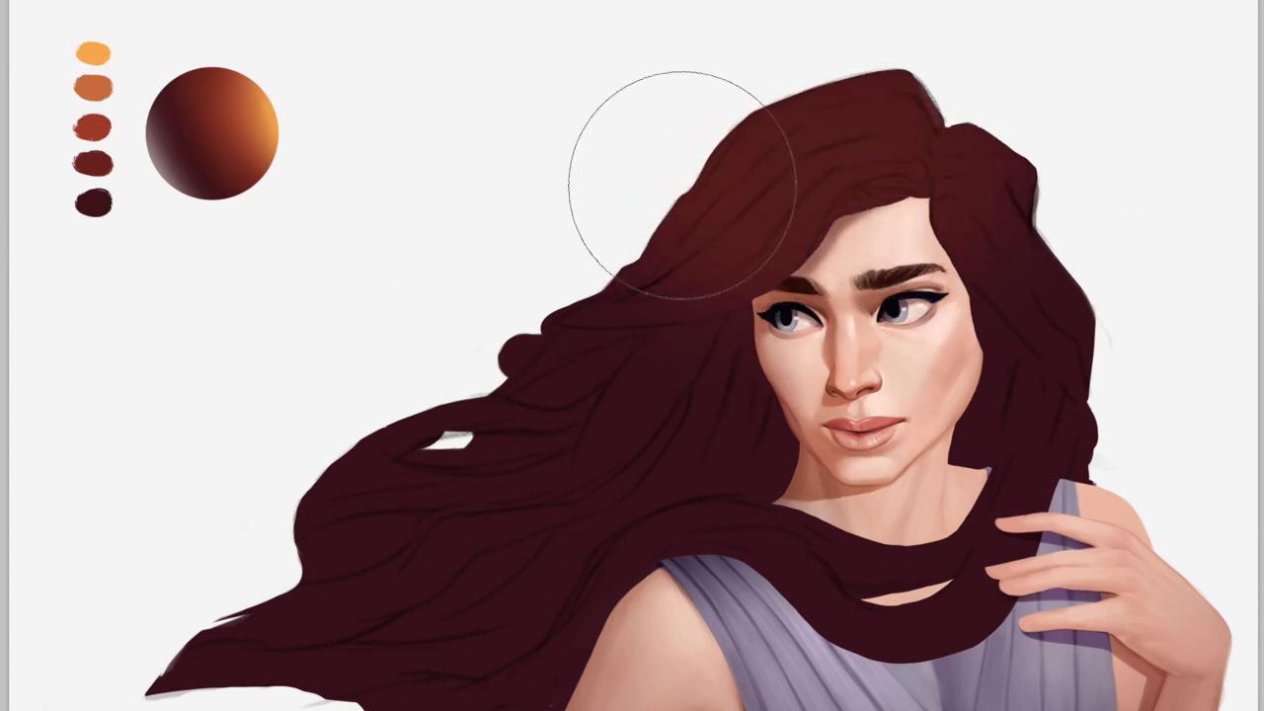
alt+click(209, 127)
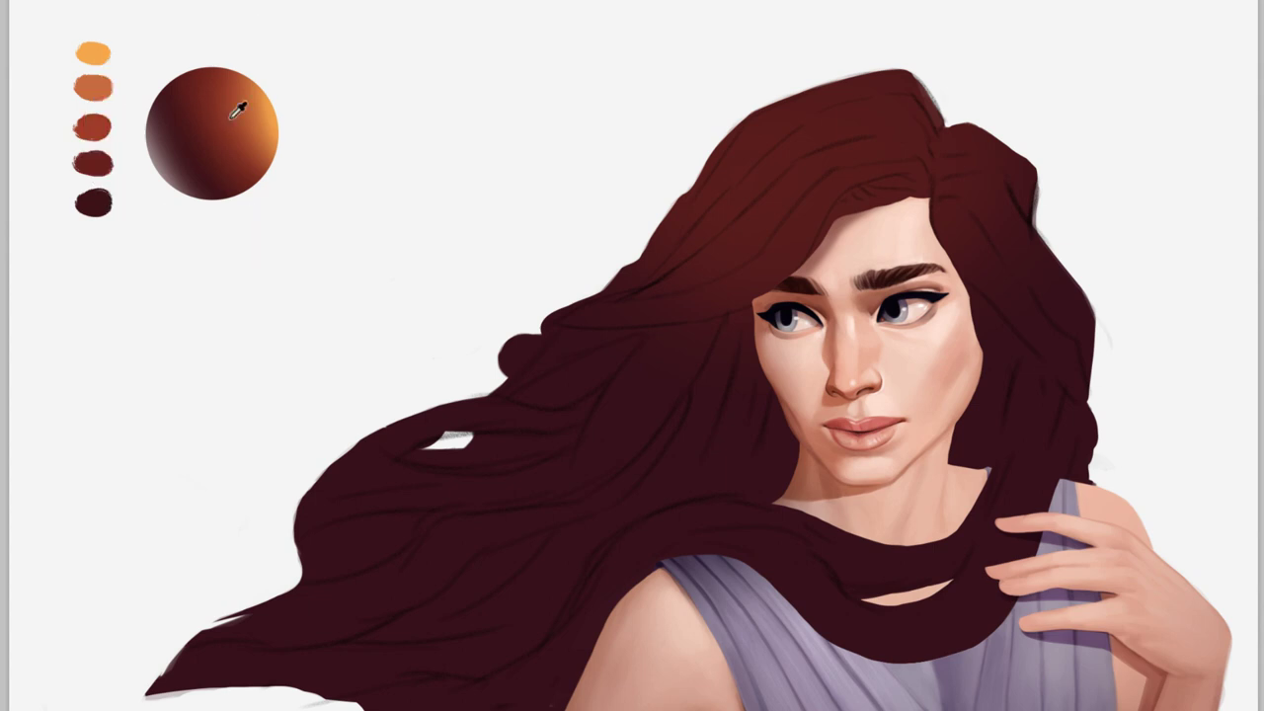
mouse_move(773, 131)
mouse_down()
mouse_move(865, 138)
mouse_move(989, 116)
mouse_move(998, 163)
mouse_move(857, 183)
mouse_move(1011, 132)
mouse_move(865, 170)
mouse_move(607, 271)
mouse_up()
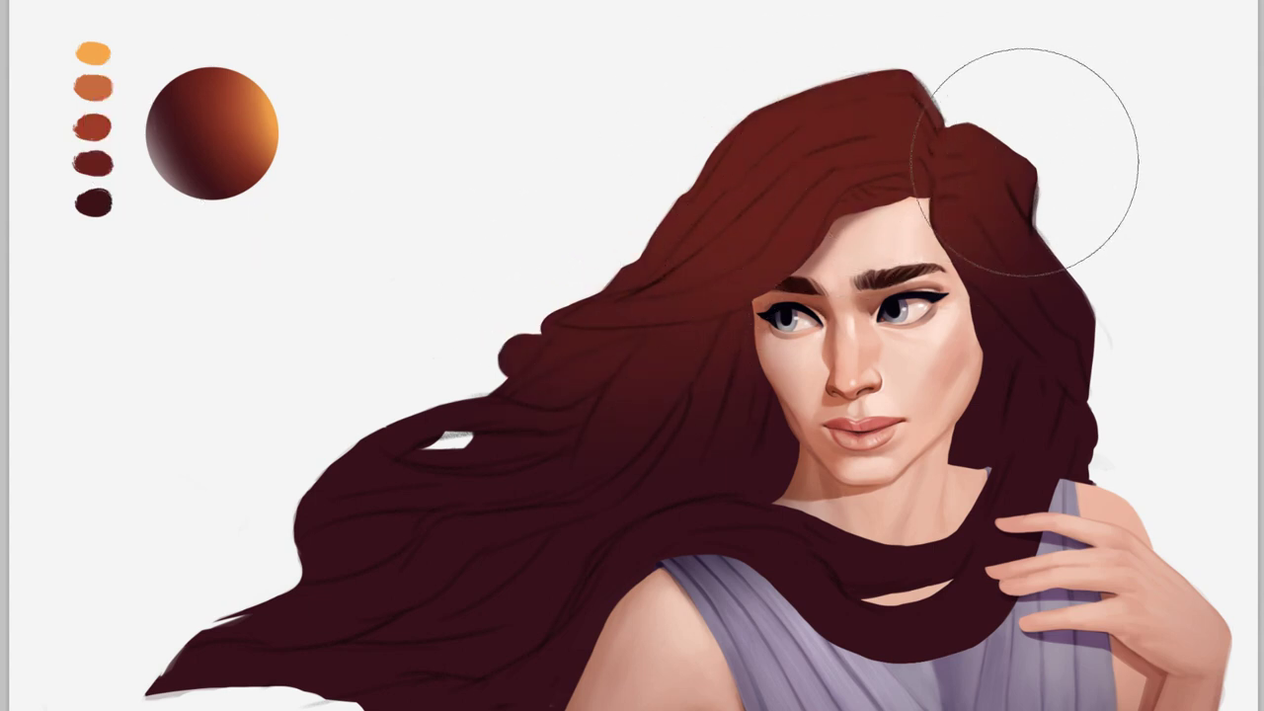
Step: Erase the red back to the dark base along the parting, above the forehead and beneath the upper hair section
key(e)
drag(682, 339, 700, 339)
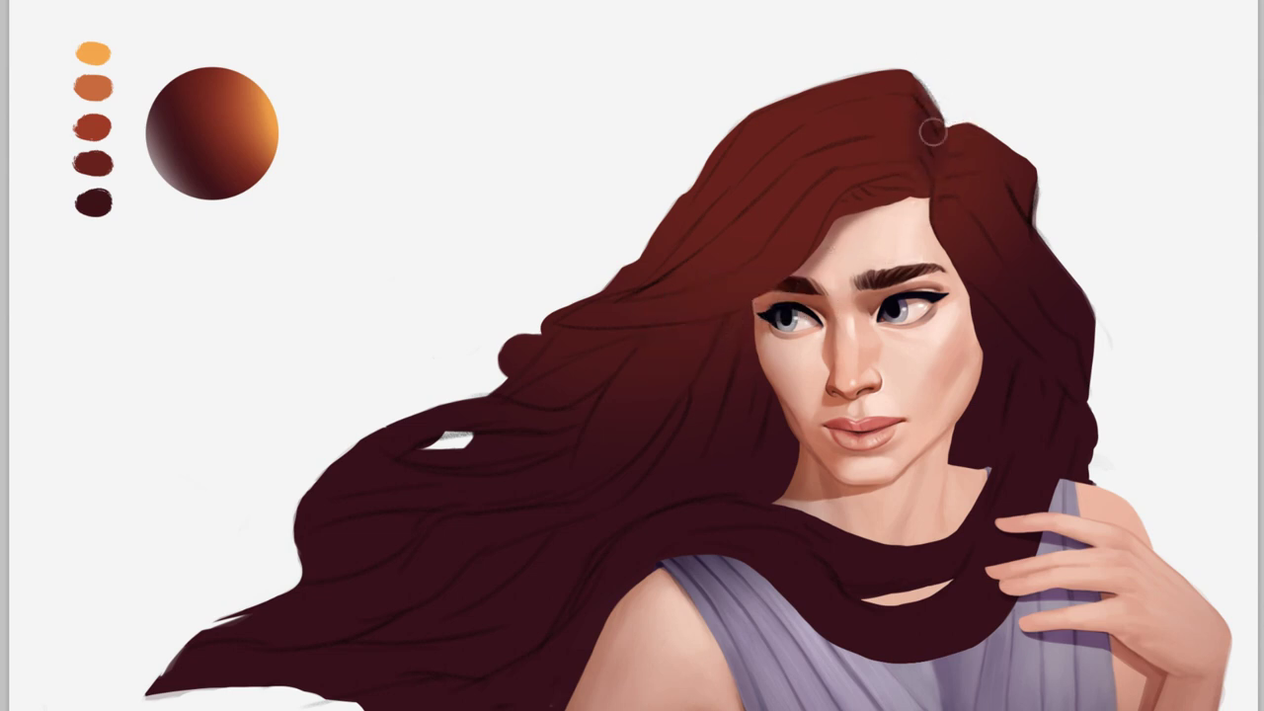
mouse_move(903, 197)
mouse_down()
mouse_move(861, 194)
mouse_move(832, 234)
mouse_up()
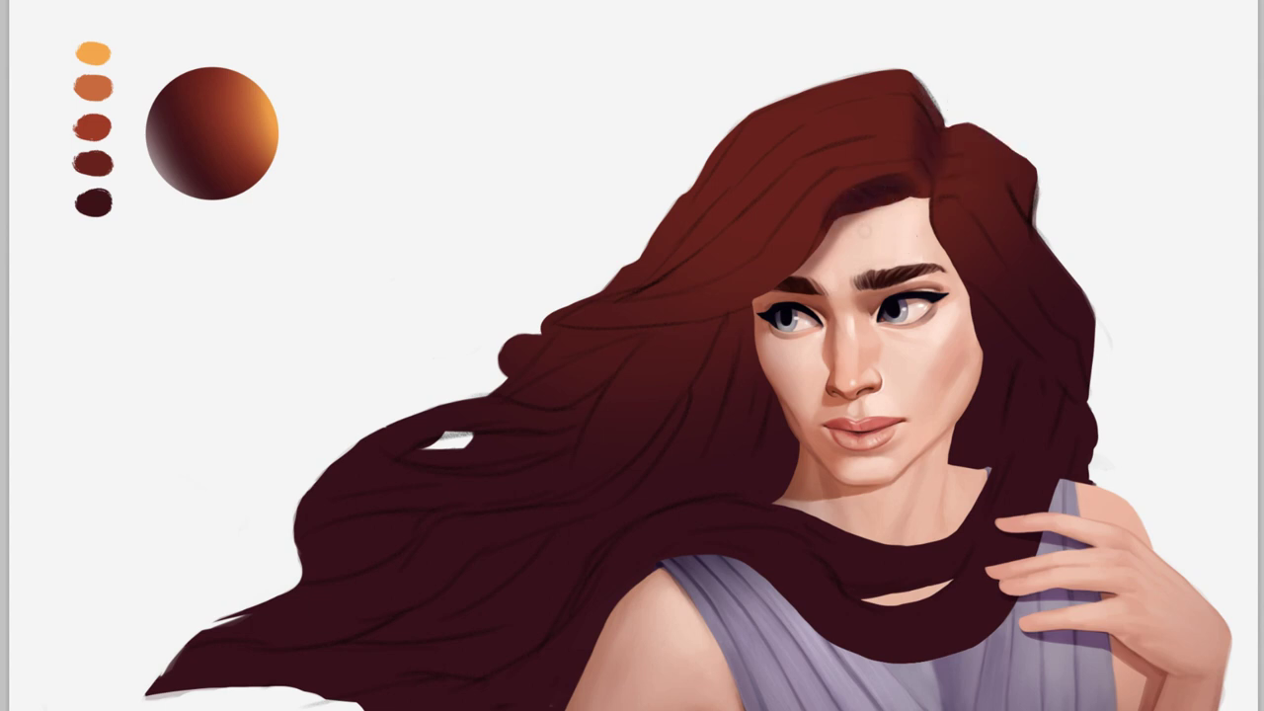
drag(693, 384, 689, 385)
mouse_move(609, 475)
mouse_down()
mouse_move(706, 477)
mouse_move(680, 477)
mouse_up()
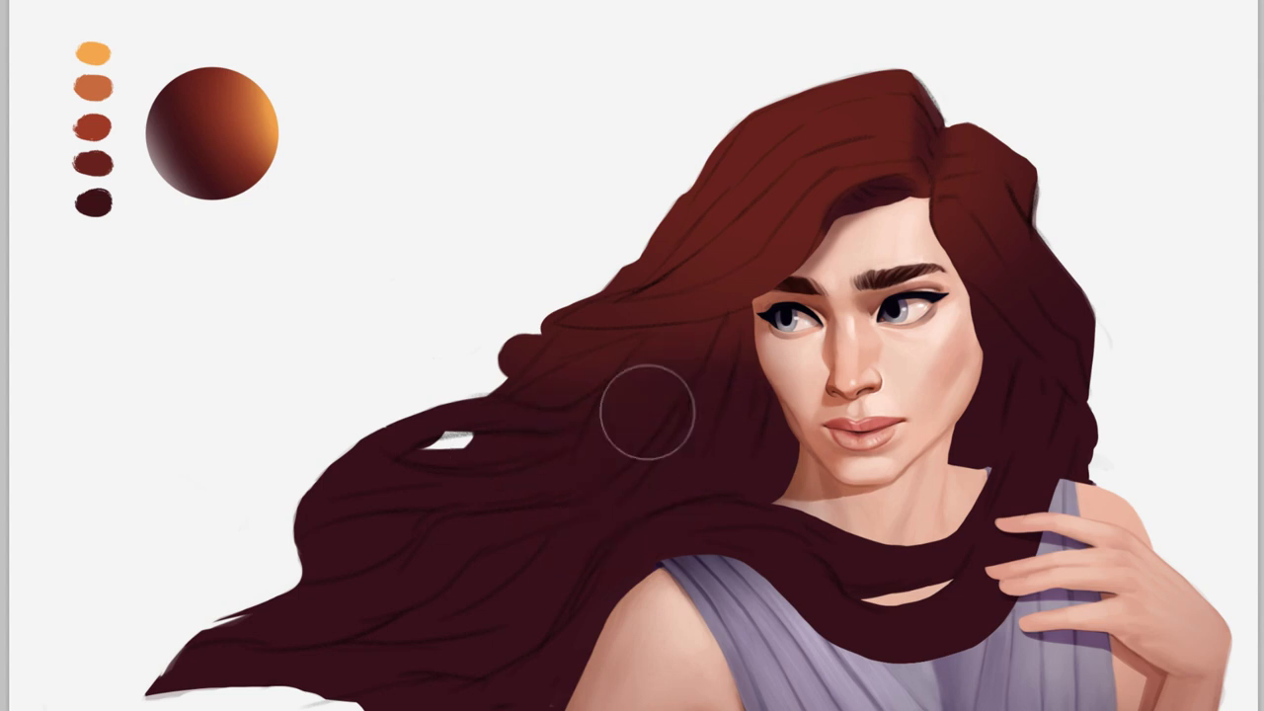
mouse_move(758, 410)
mouse_down()
mouse_move(635, 395)
mouse_move(632, 383)
mouse_up()
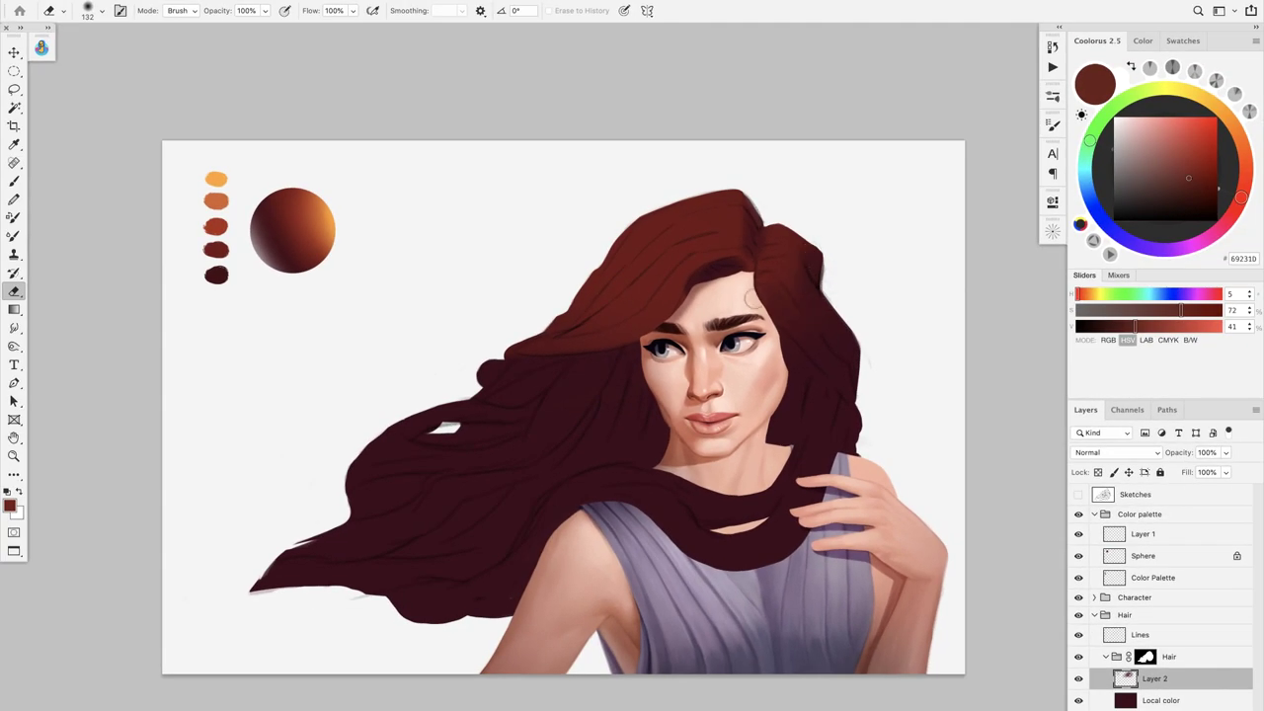
Step: Add a new layer and paint the reddish brown softly over the flowing hair left of the face with a very large brush
key(ctrl+shift+alt+n)
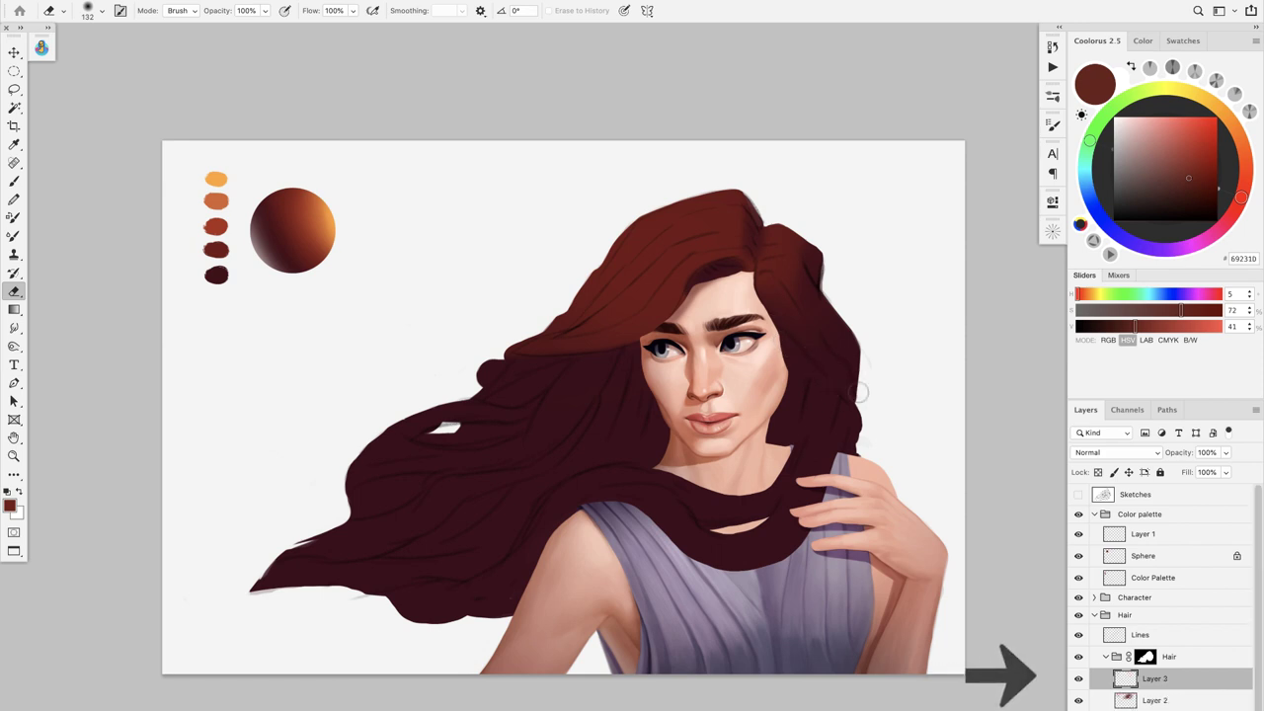
drag(672, 496, 749, 496)
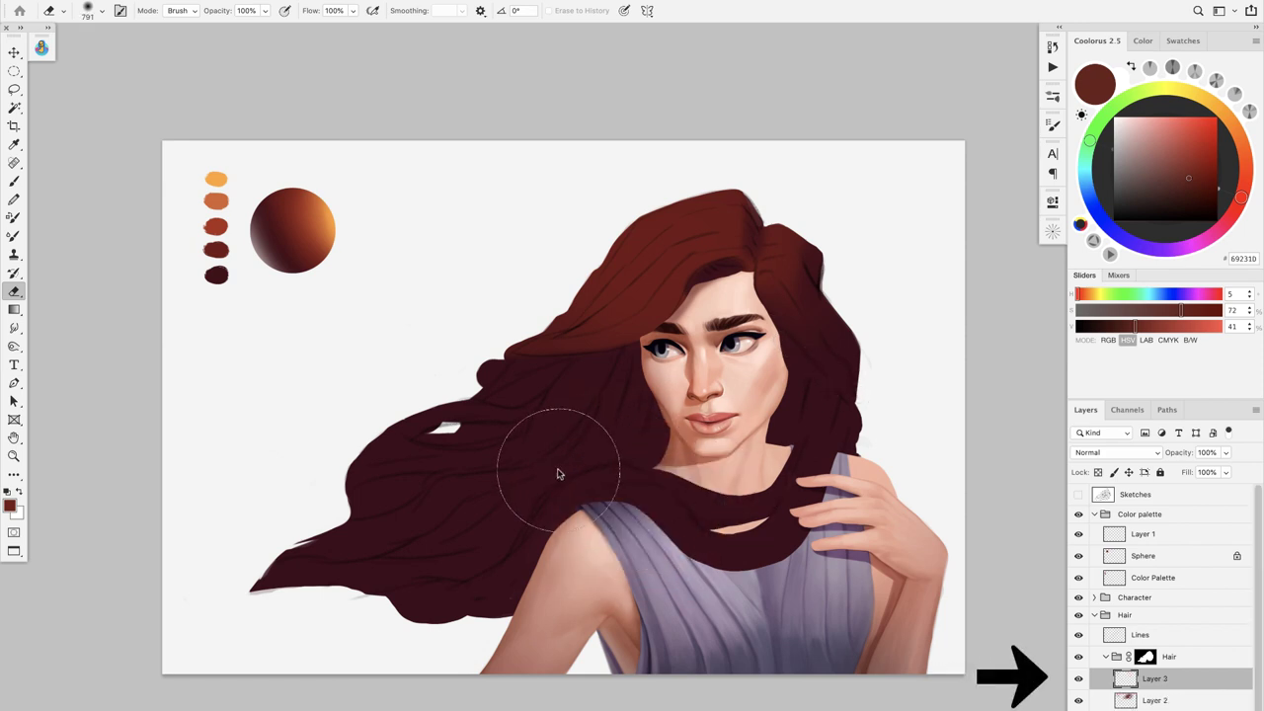
drag(558, 474, 557, 474)
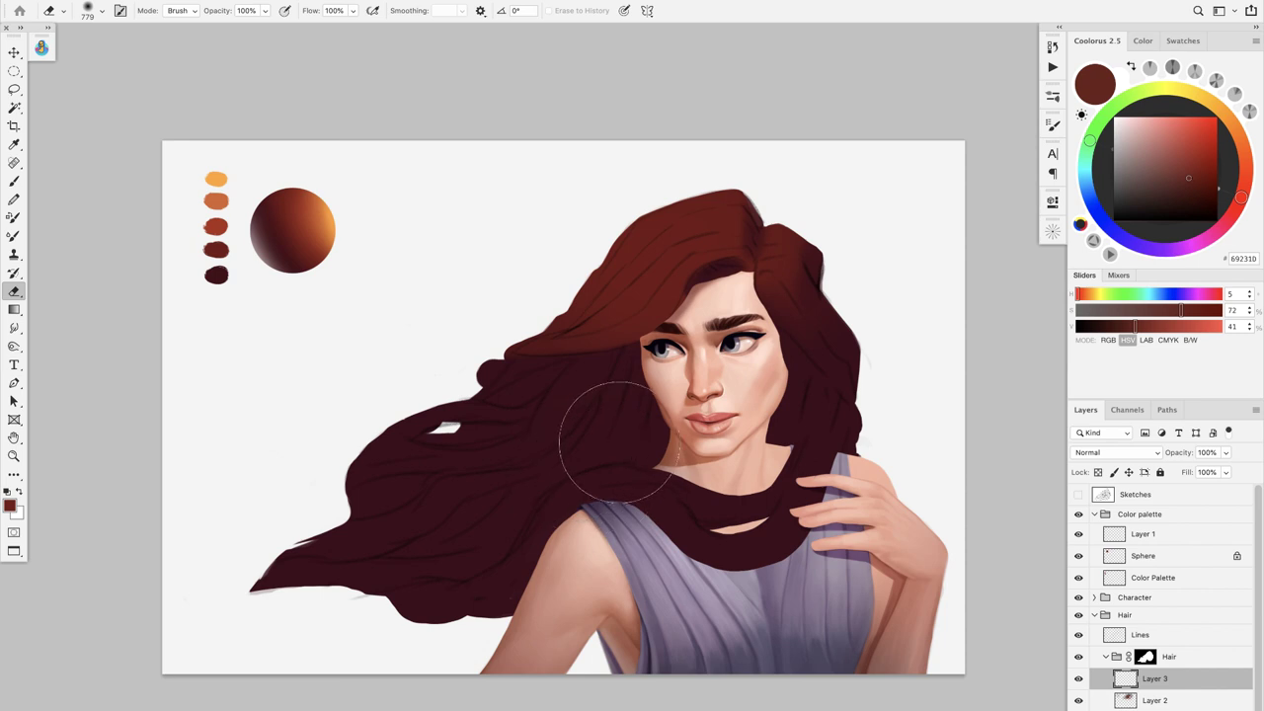
key(b)
mouse_move(500, 441)
mouse_down()
mouse_move(590, 430)
mouse_move(445, 442)
mouse_move(547, 419)
mouse_up()
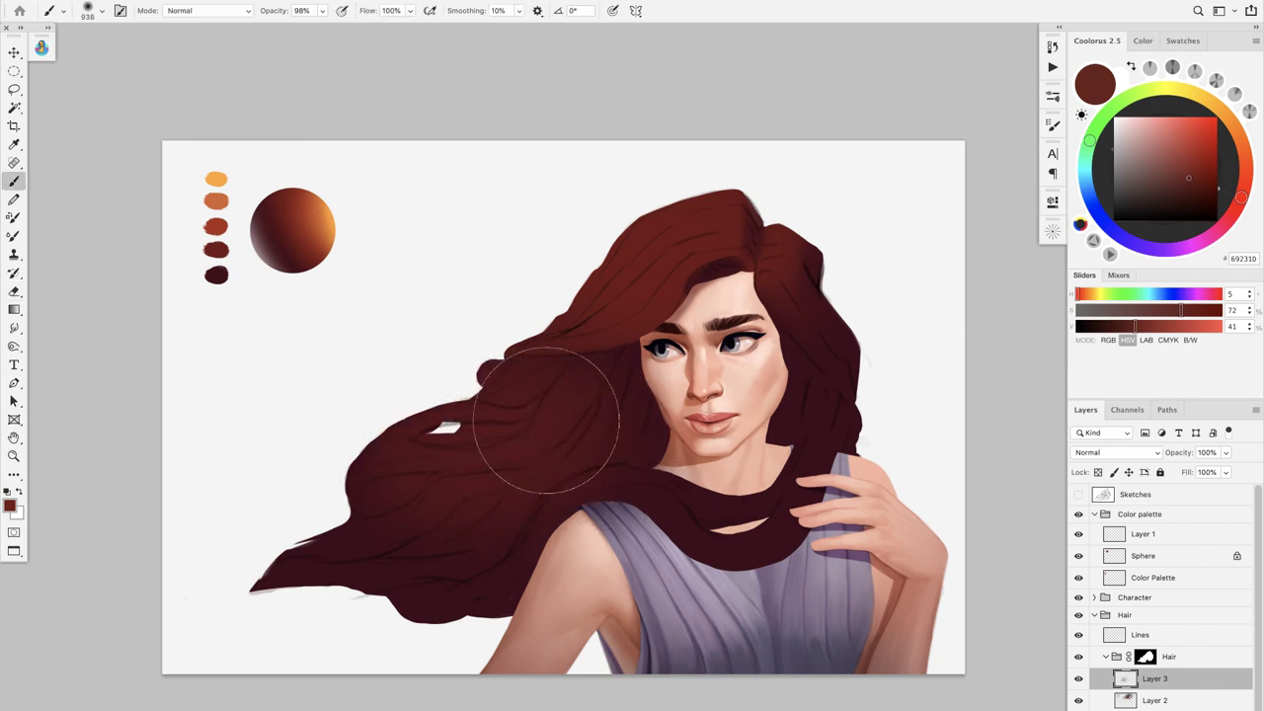
Step: Erase parts of the red on the flowing hair to leave dark shadows between the locks and beside the neck
key(e)
mouse_move(518, 464)
mouse_down()
mouse_move(418, 468)
mouse_move(451, 485)
mouse_up()
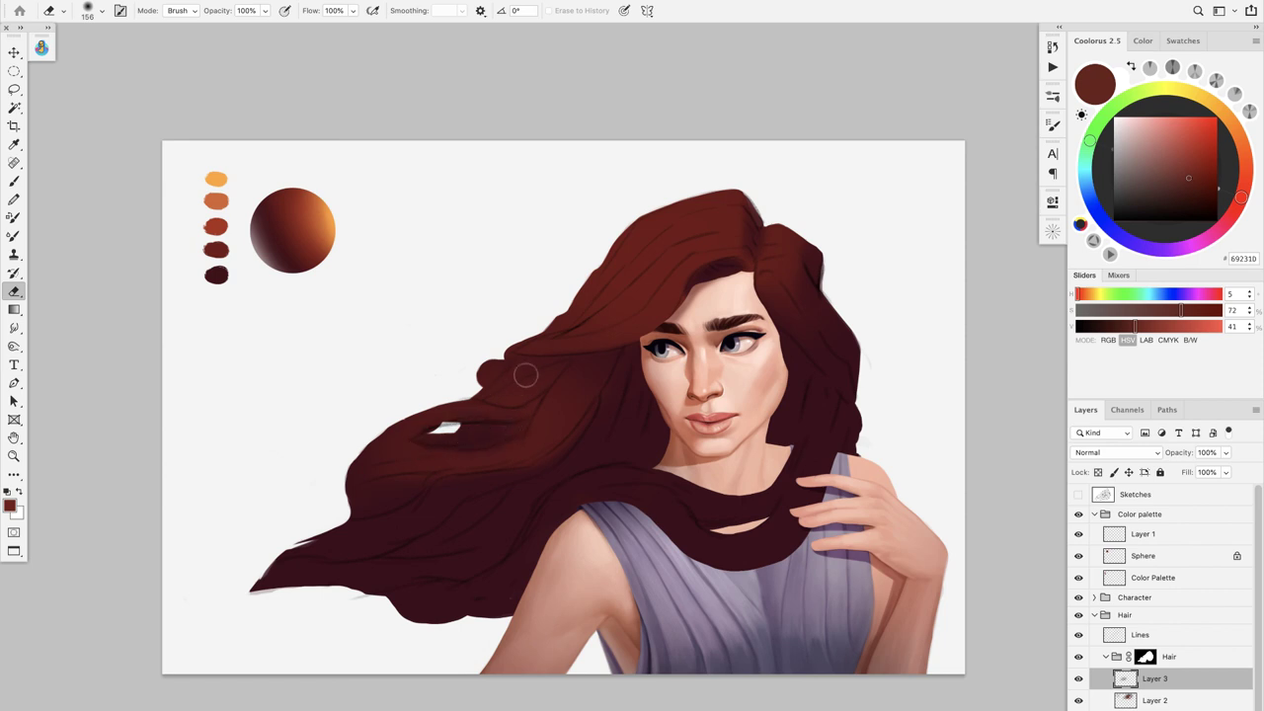
mouse_move(560, 404)
mouse_down()
mouse_move(610, 406)
mouse_move(593, 405)
mouse_up()
mouse_move(650, 437)
mouse_down()
mouse_move(627, 437)
mouse_move(656, 451)
mouse_up()
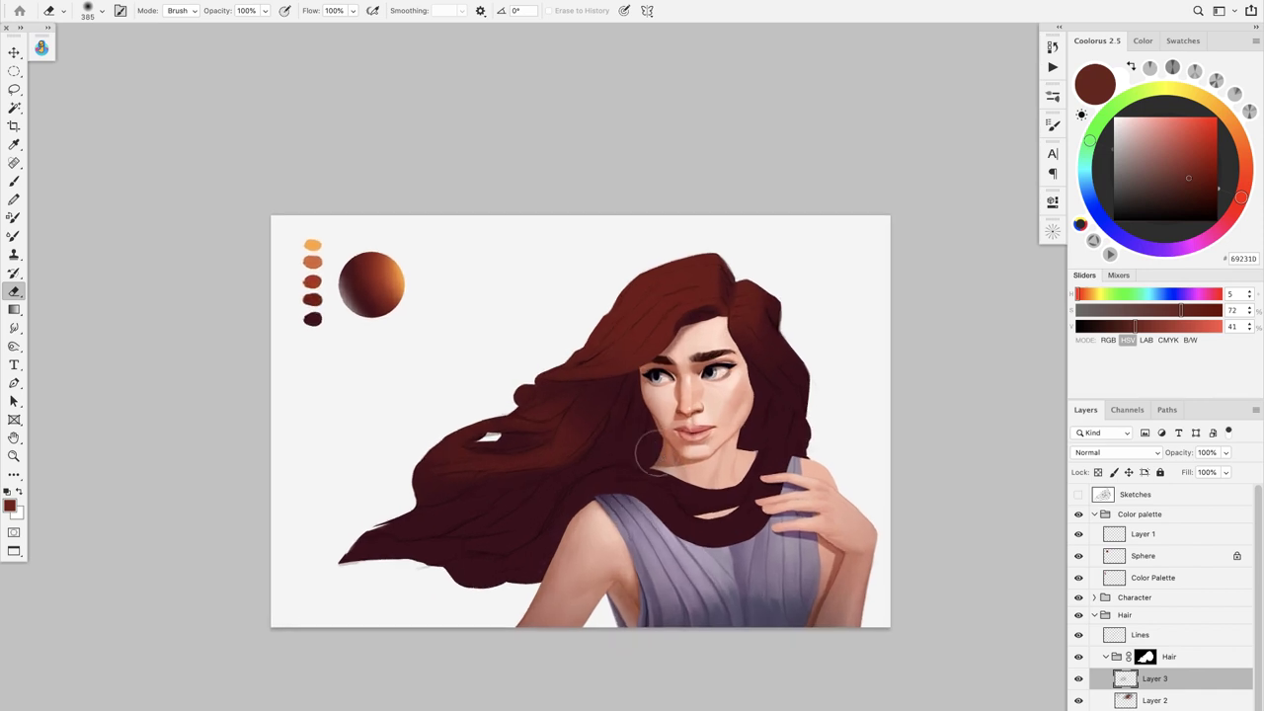
Step: Add a new layer, paint reddish brown on the hair draped around the neck, and erase the excess near the shoulder
key(b)
key(ctrl+shift+alt+n)
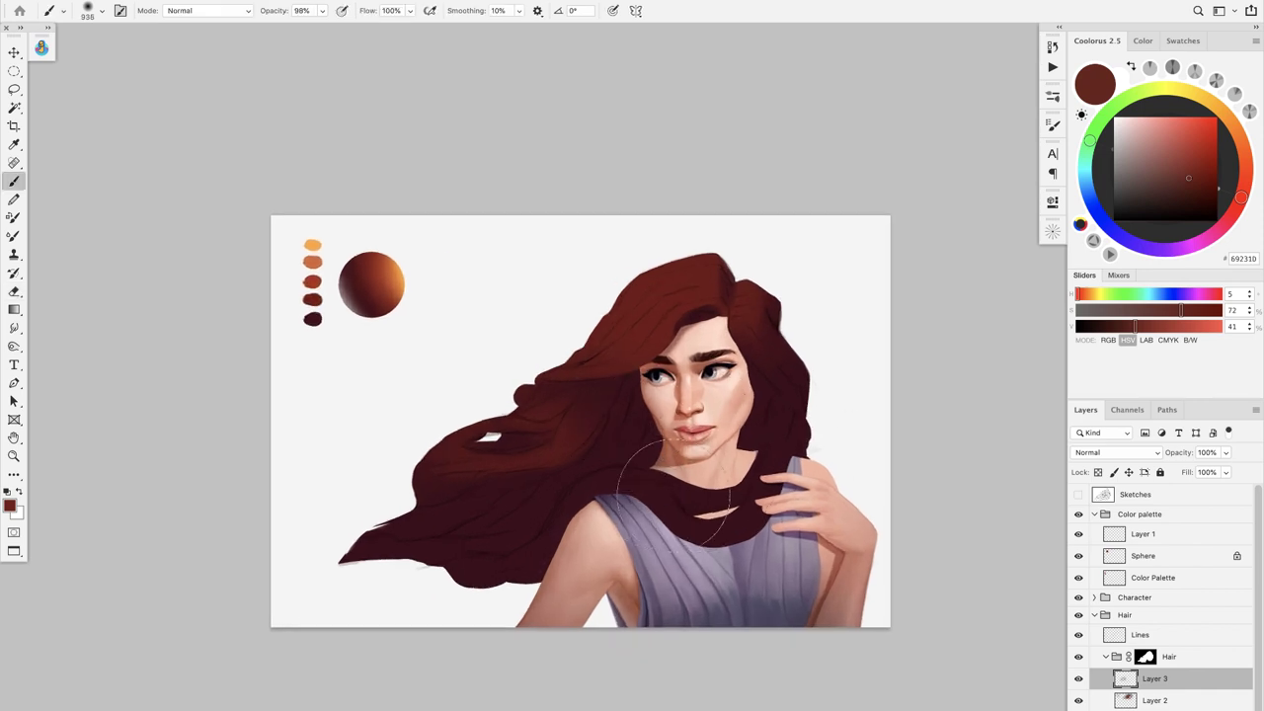
mouse_move(673, 492)
mouse_down()
mouse_move(704, 504)
mouse_move(622, 493)
mouse_move(735, 508)
mouse_up()
key(e)
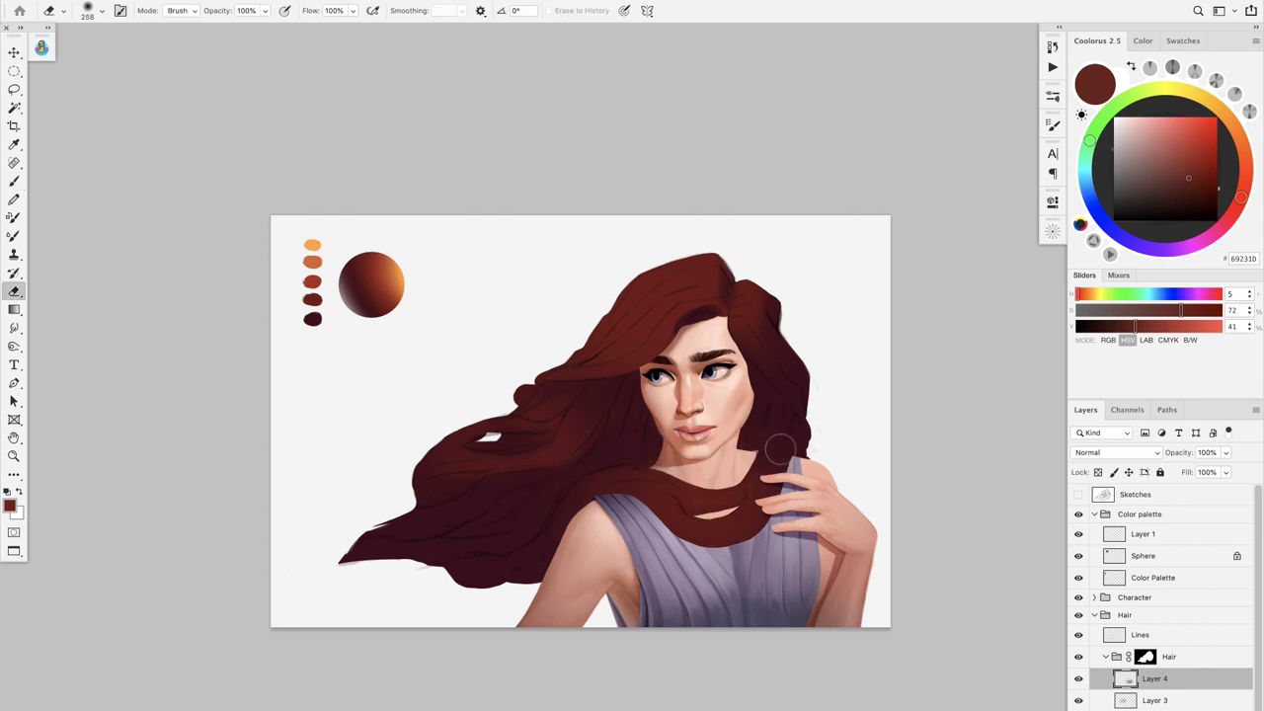
key(b)
key(e)
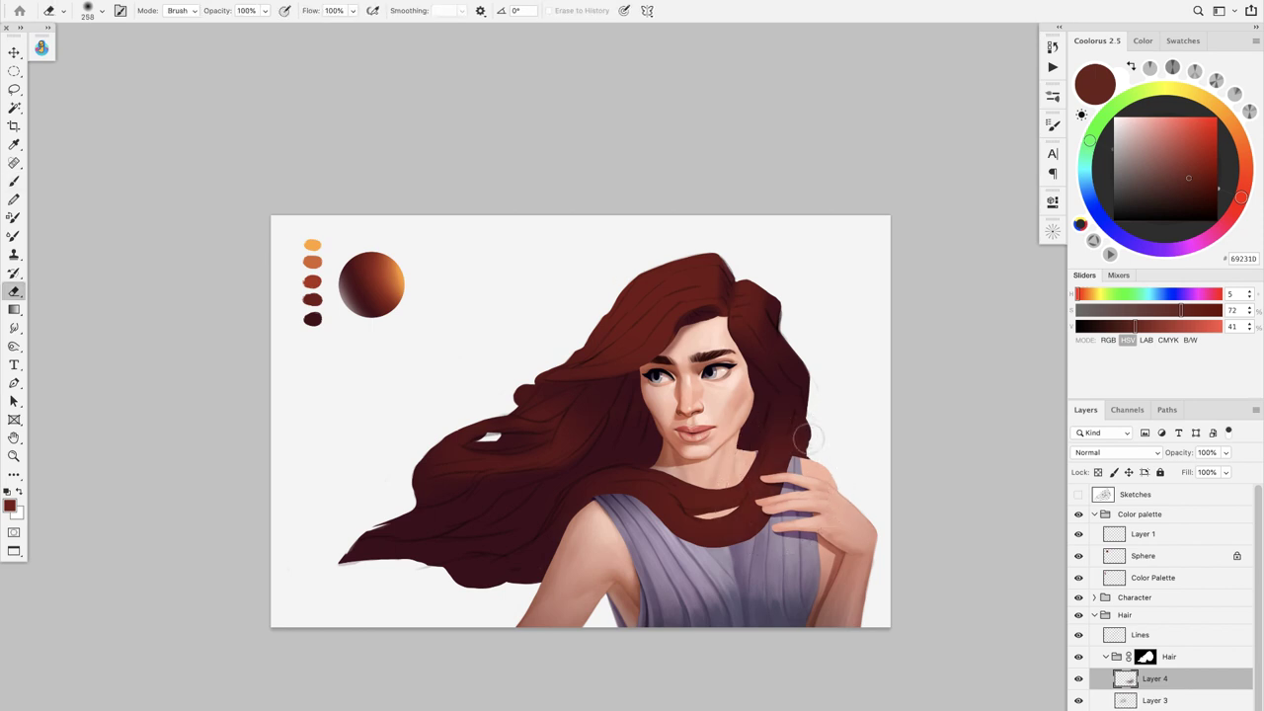
Step: Add a new layer, paint reddish brown on the hair right of the face, and erase the excess with a smaller eraser
key(b)
key(alt+shift+super+n)
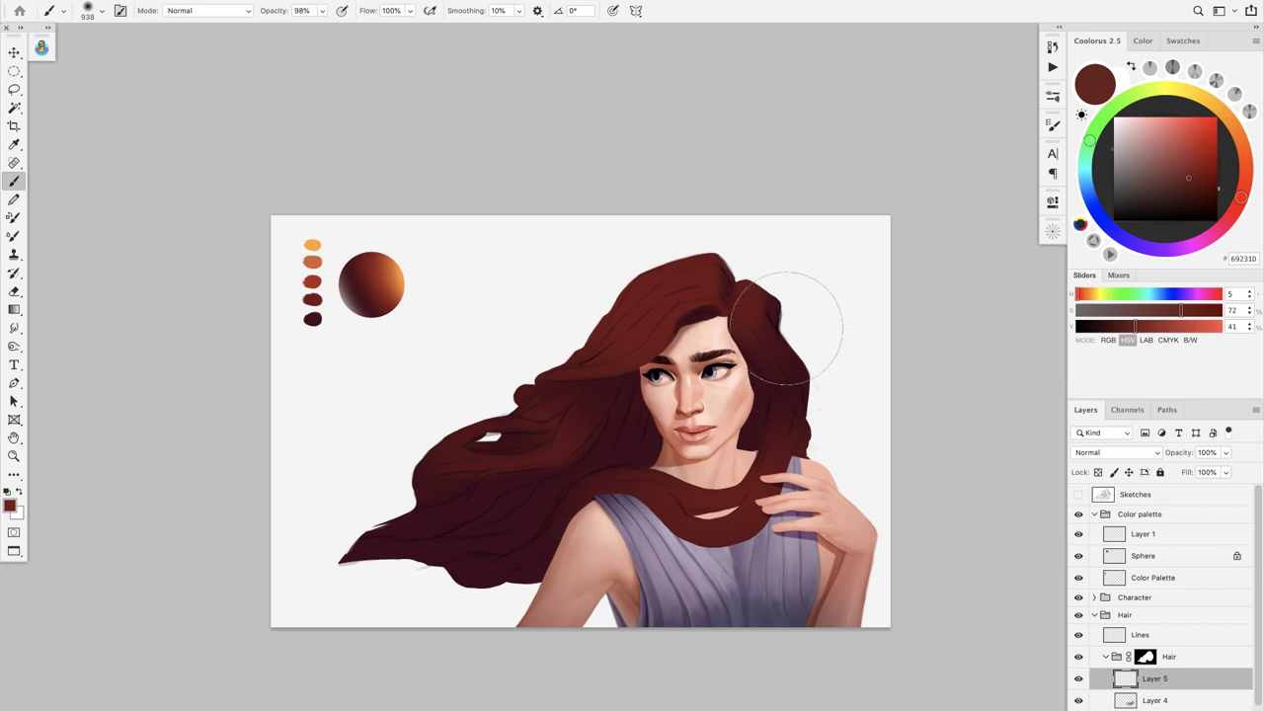
key(e)
ctrl+alt+drag(764, 416, 729, 393)
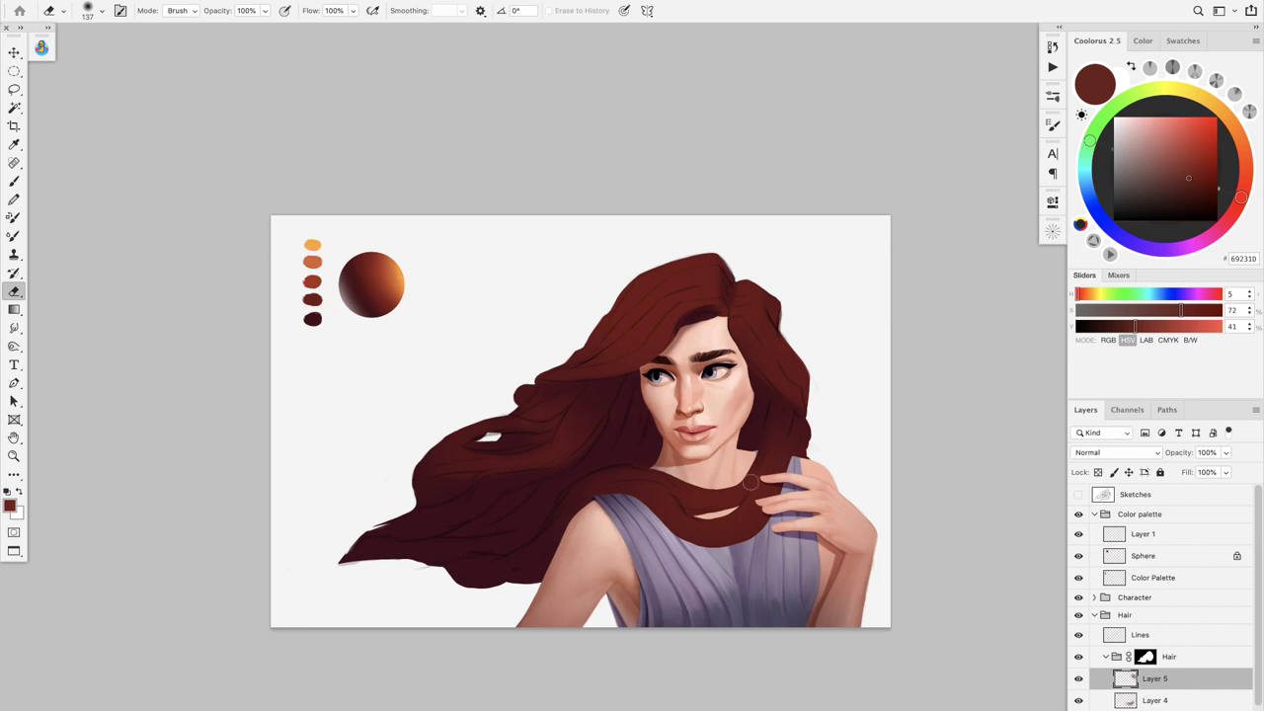
Step: Add a new layer, paint reddish brown toward the windblown hair ends at the lower left, and clean up with the eraser
key(b)
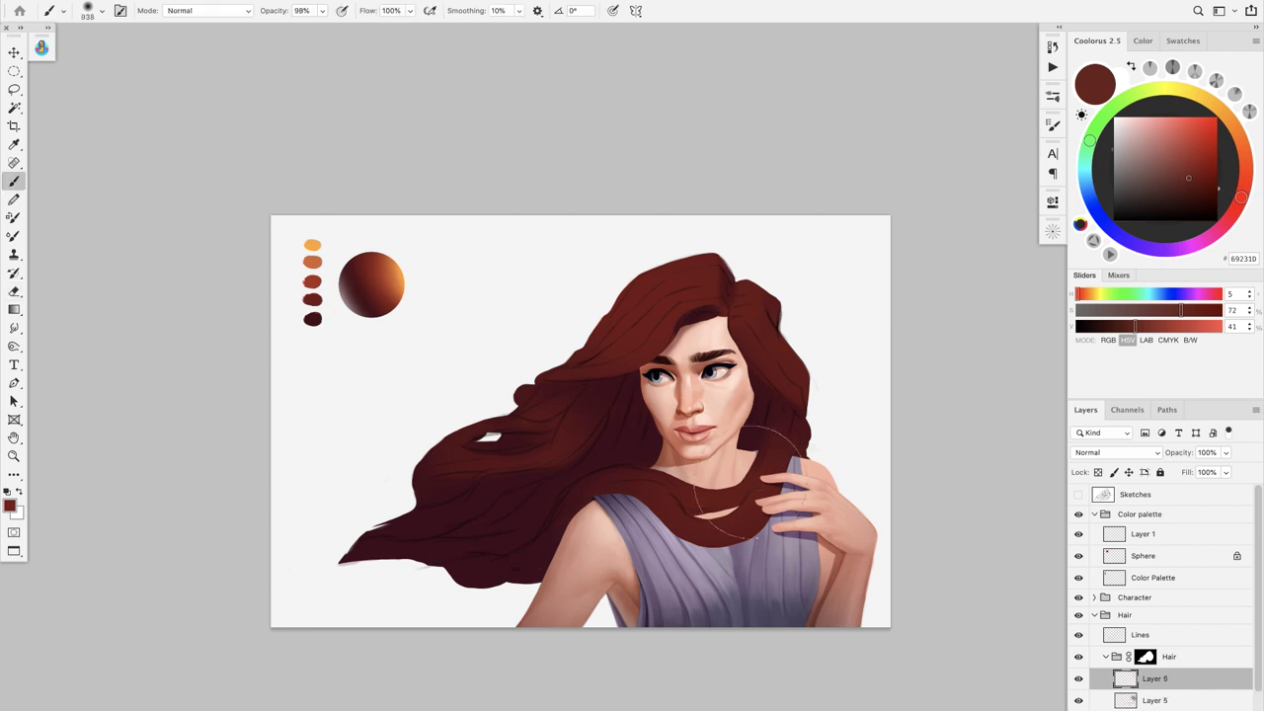
key(e)
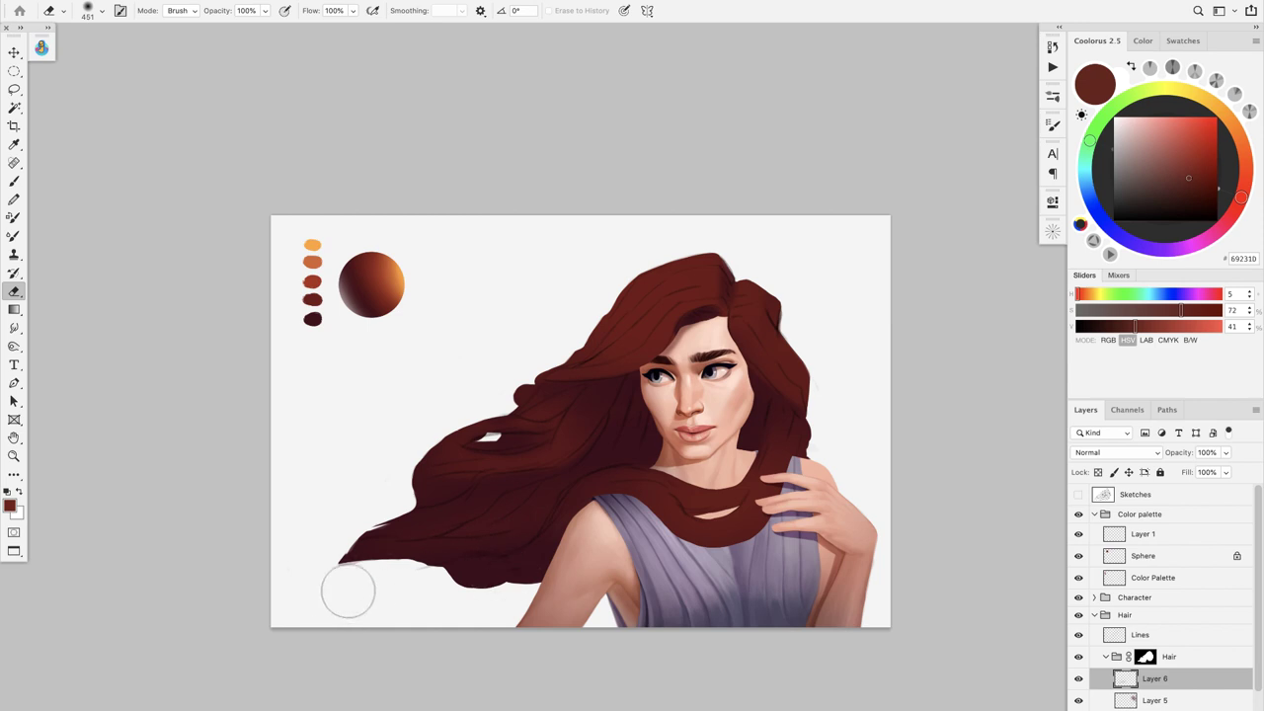
scroll(628, 521, up, 3)
drag(674, 536, 660, 545)
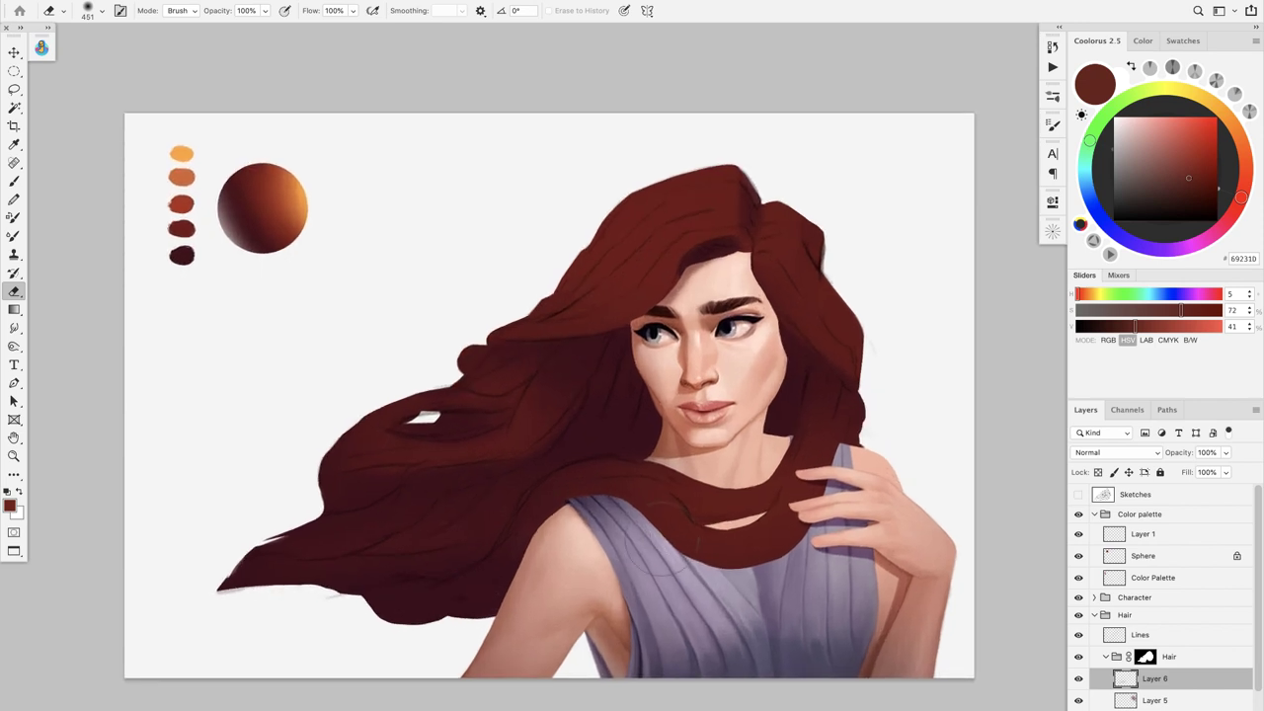
Step: Merge the painted hair layers from Layer 2 to Layer 6 into a single layer
scroll(679, 509, down, 1)
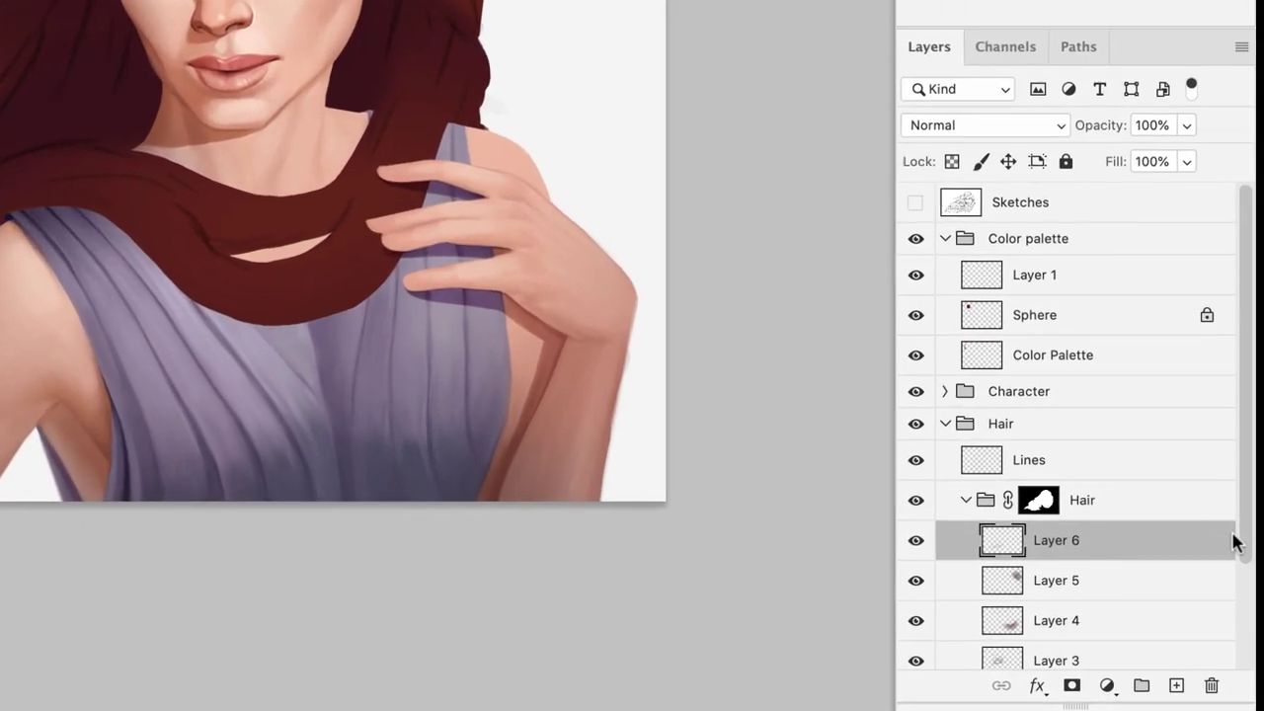
drag(1238, 536, 1239, 600)
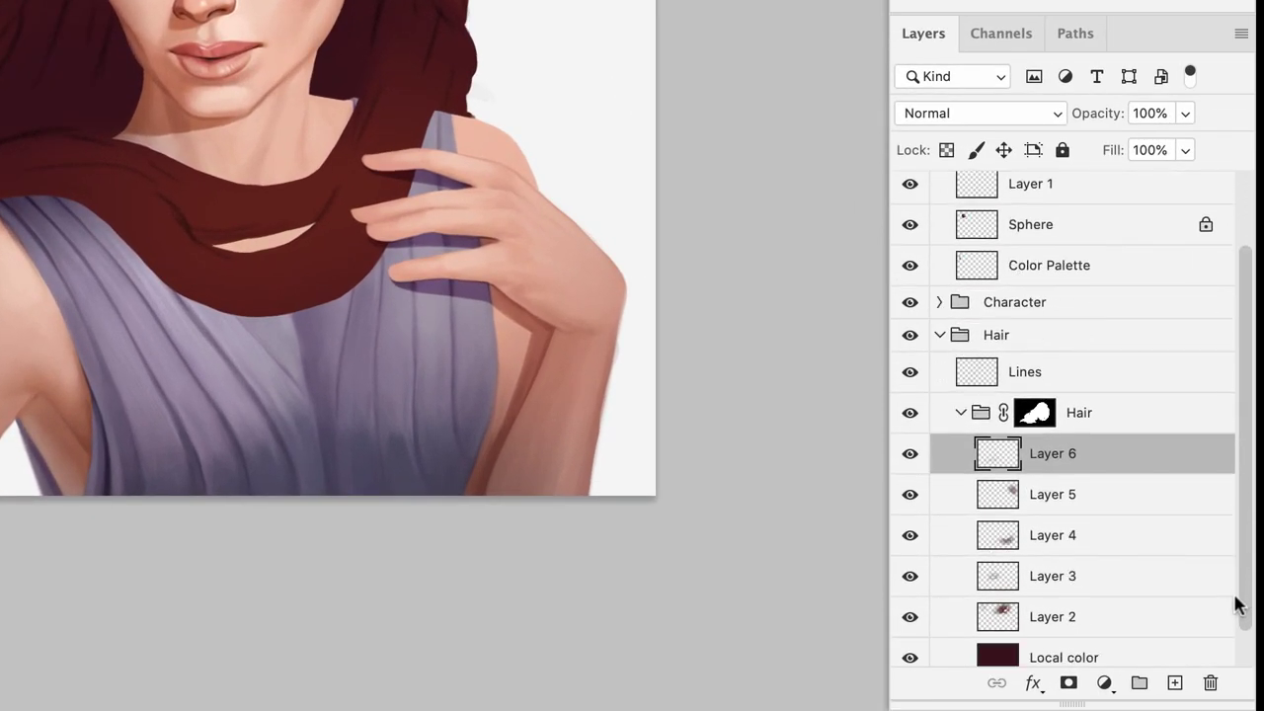
shift+click(1057, 619)
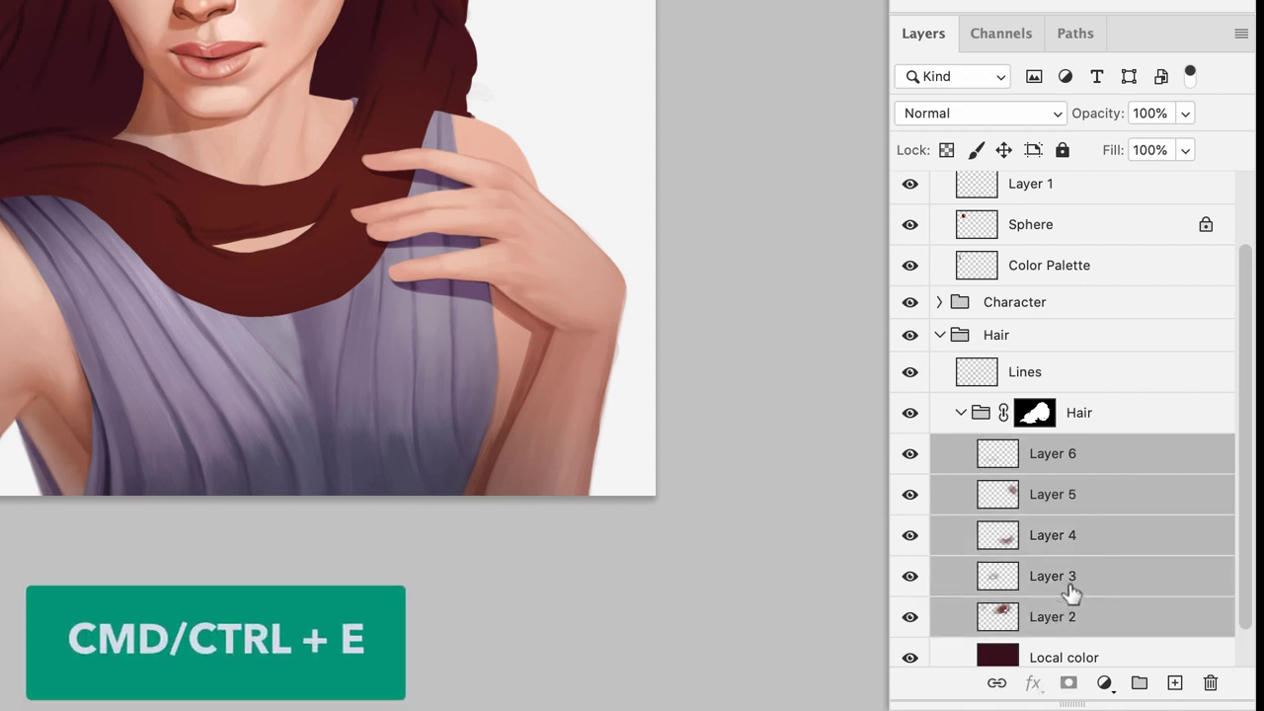
key(ctrl+e)
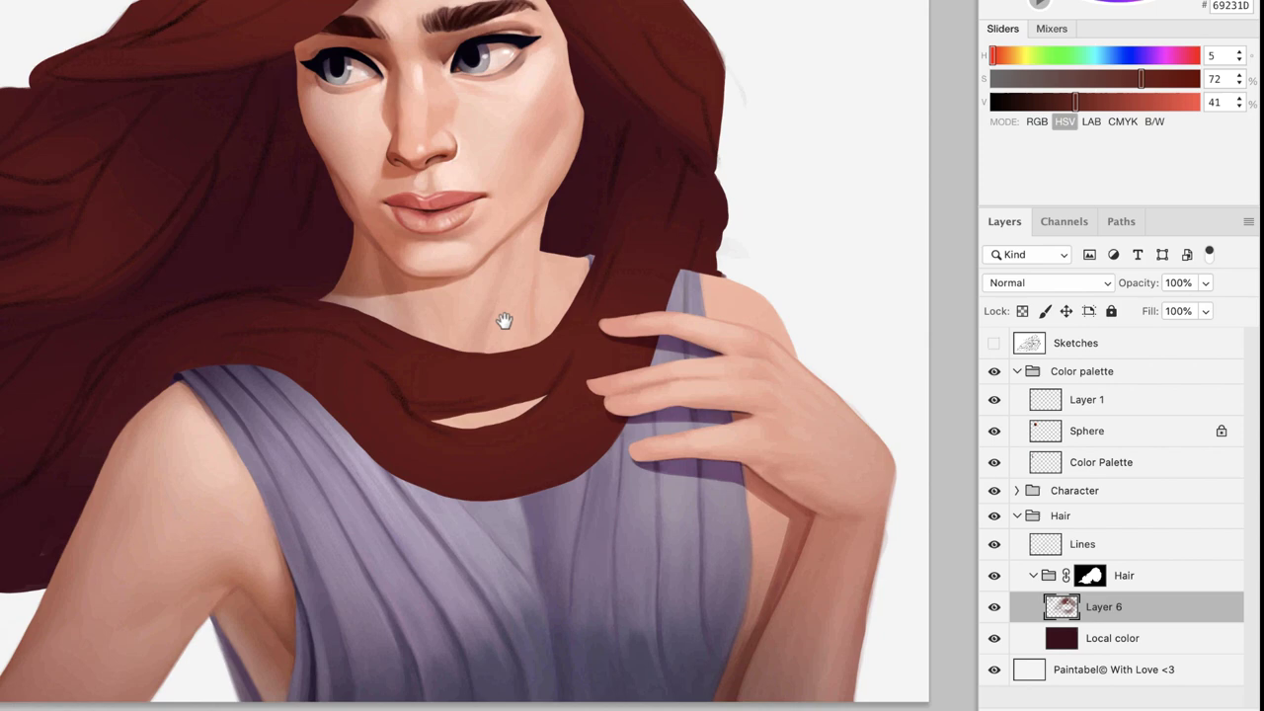
scroll(503, 321, down, 5)
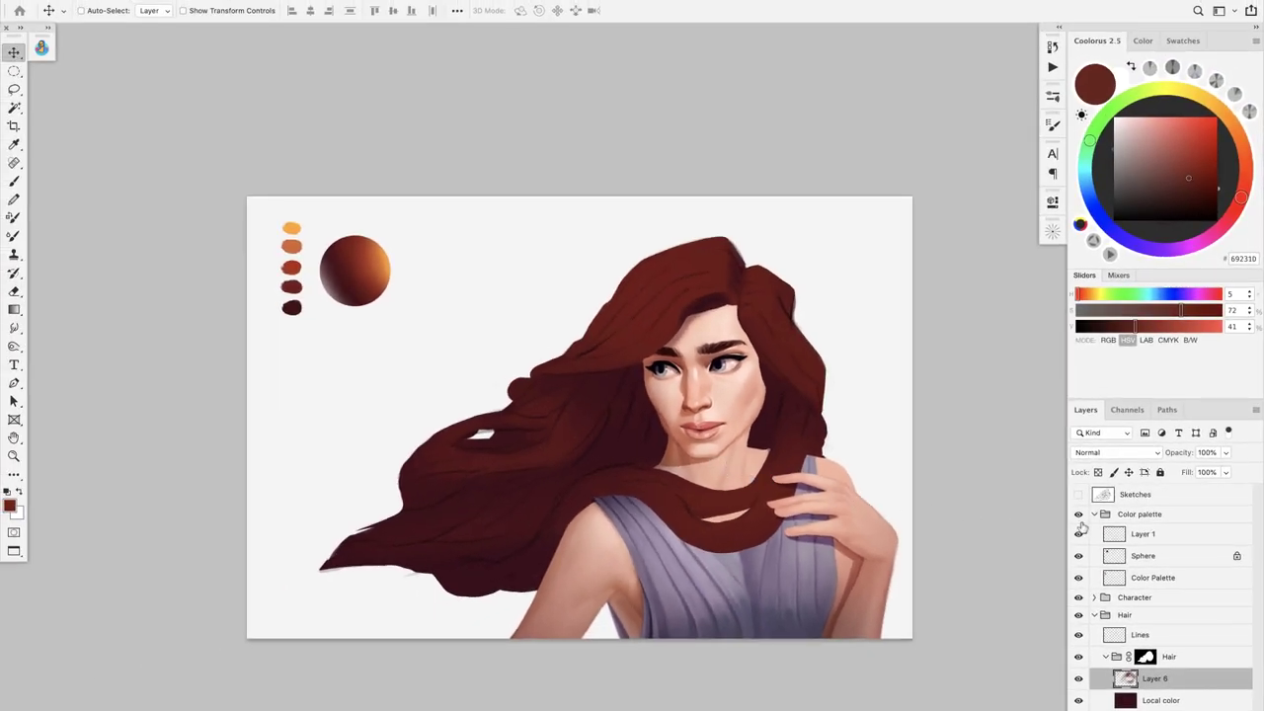
Step: Hide the color palette group and toggle the visibility of the merged hair layer to compare the painting with and without it
click(1078, 515)
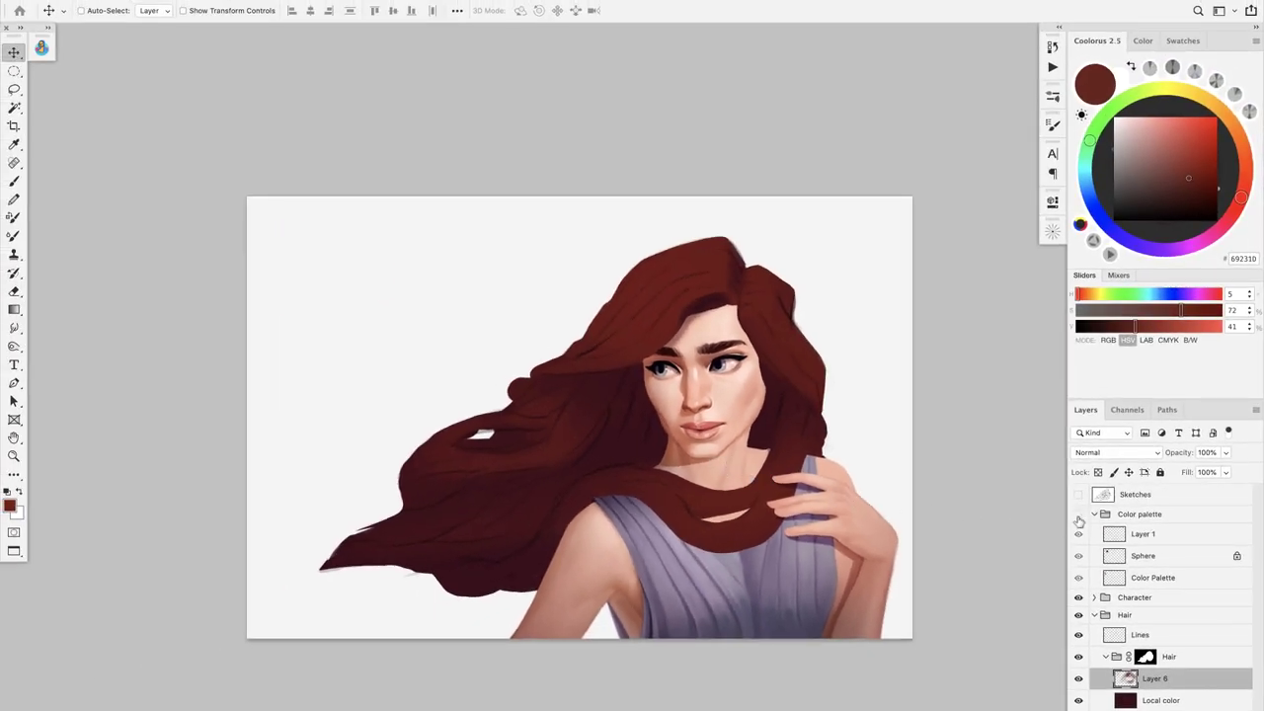
click(1078, 680)
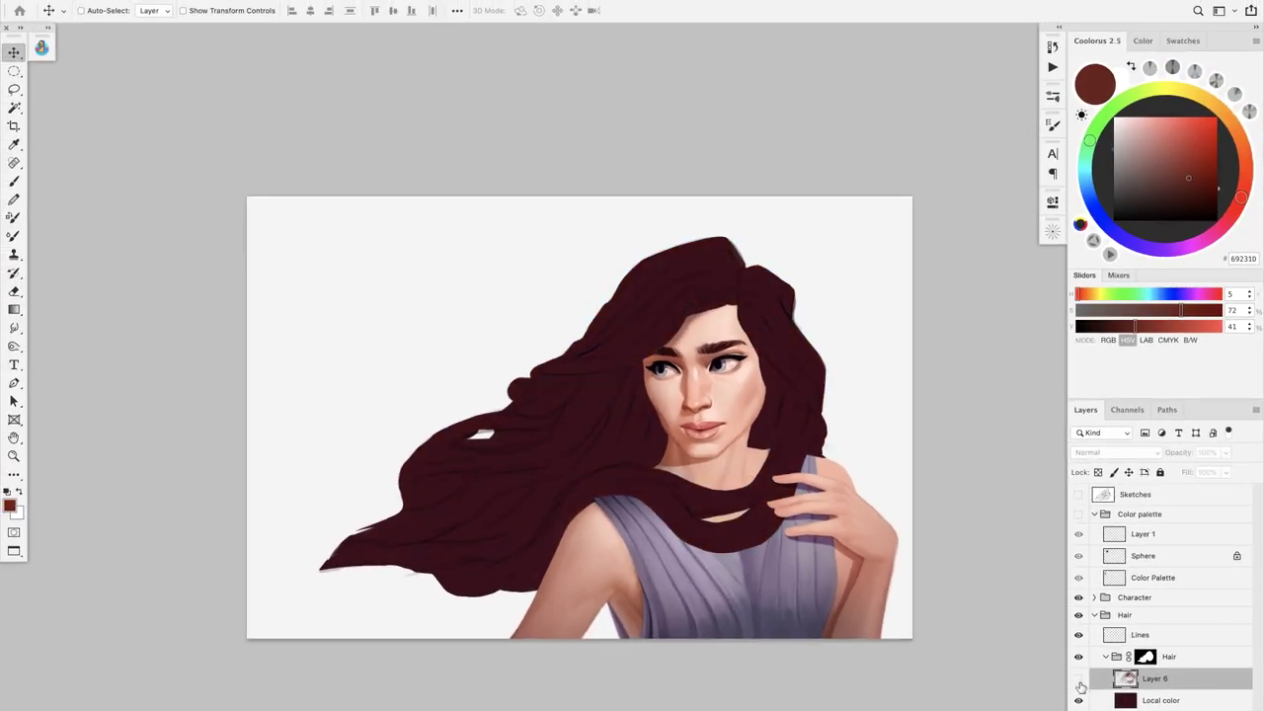
click(1078, 680)
click(1079, 680)
click(1079, 679)
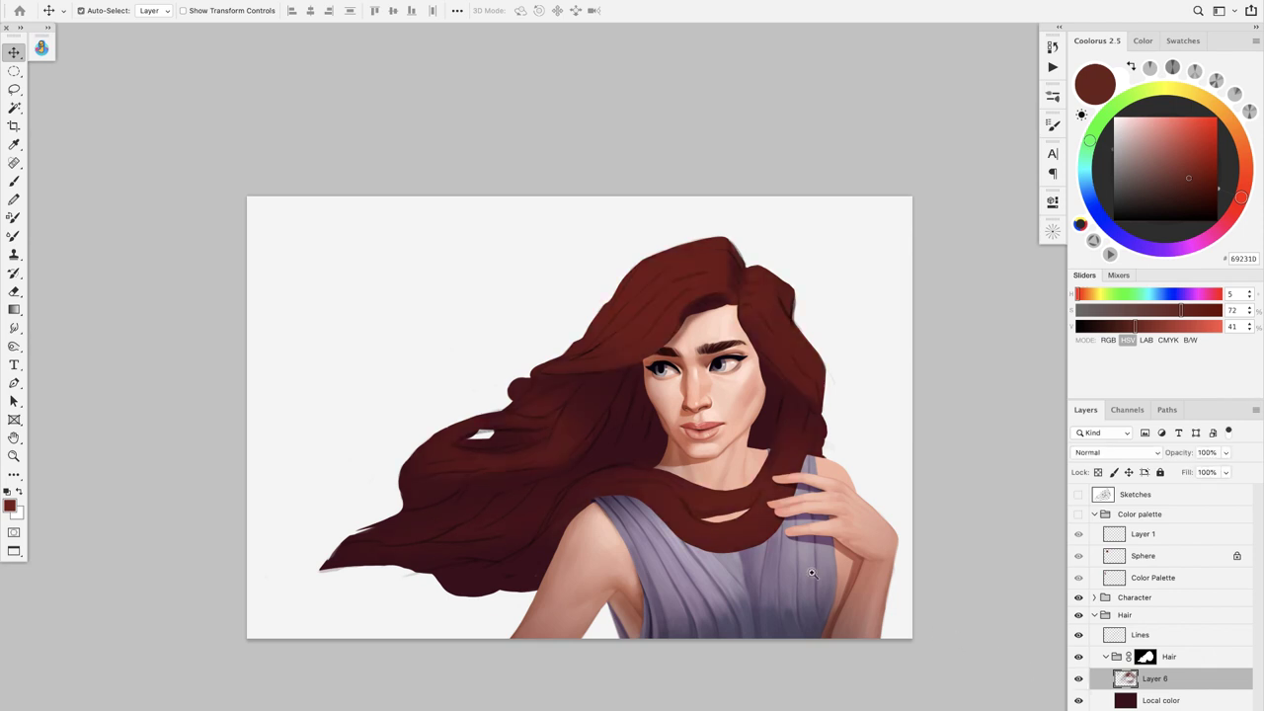
drag(812, 573, 769, 551)
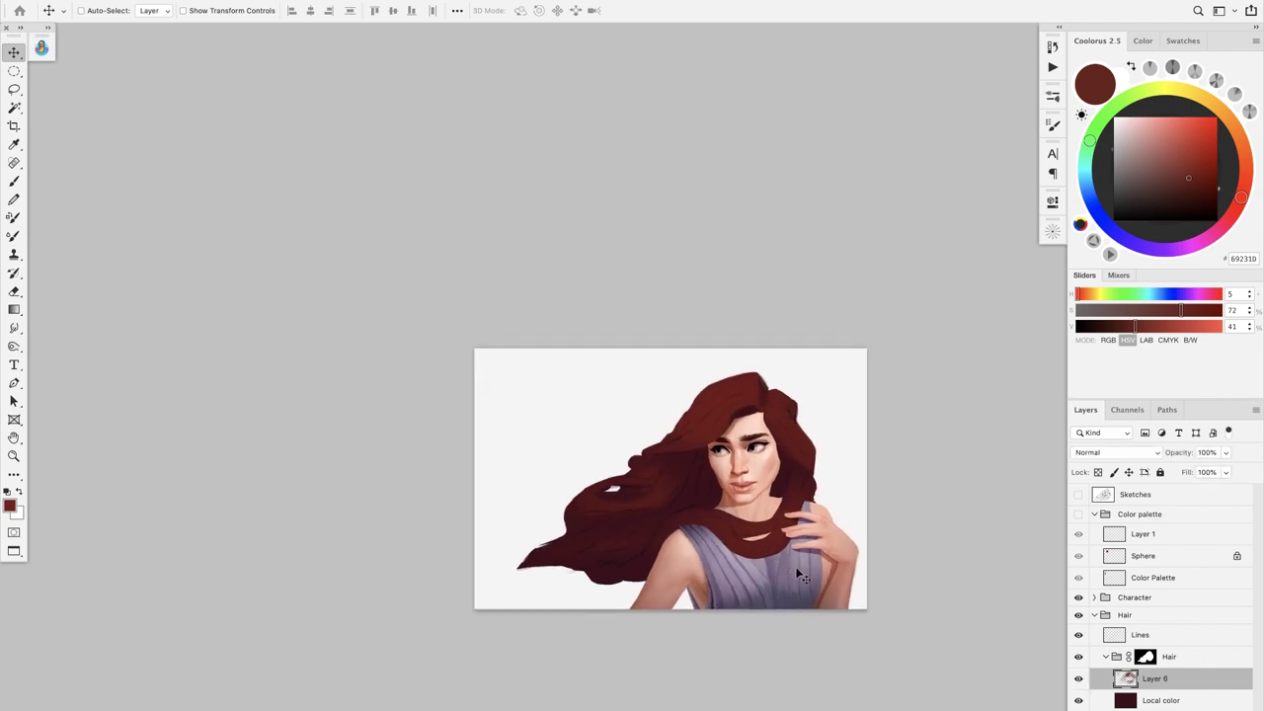
drag(754, 498, 791, 497)
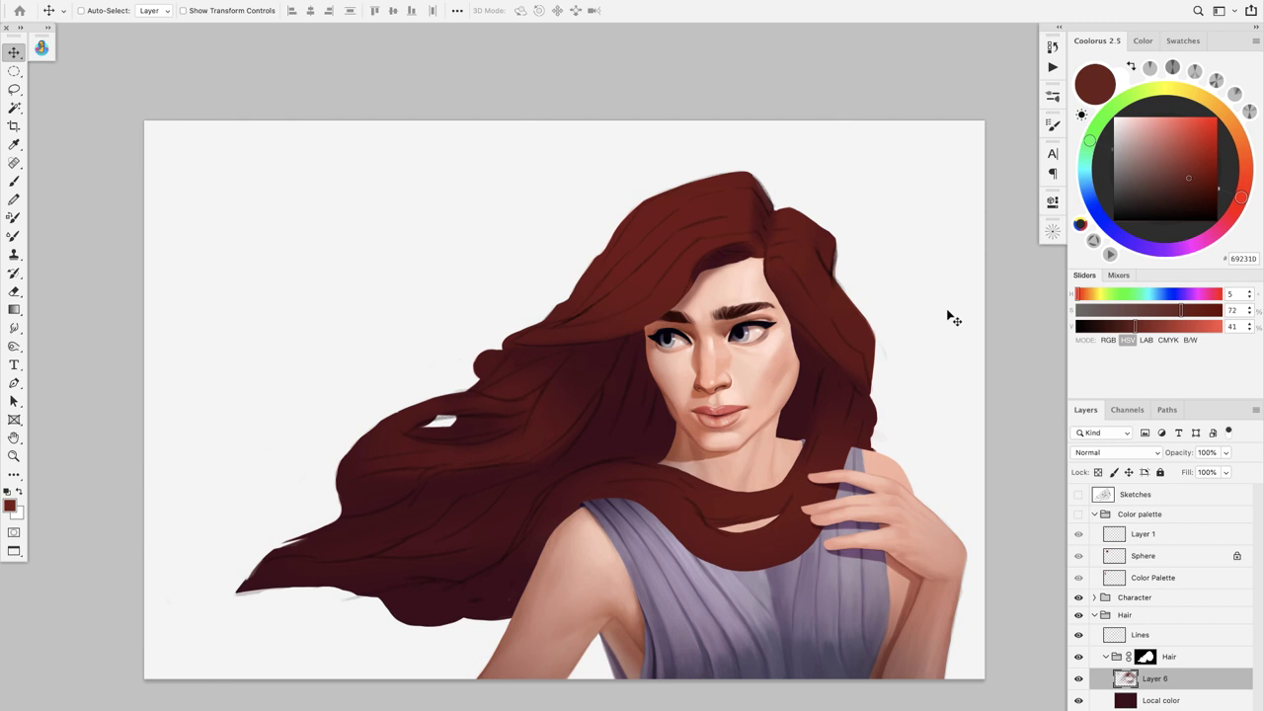
Step: Add a layer above the merged hair layer, show the color palette group, and choose the Paintable.cc Hair Brush - Lock 07
key(ctrl+shift+alt+n)
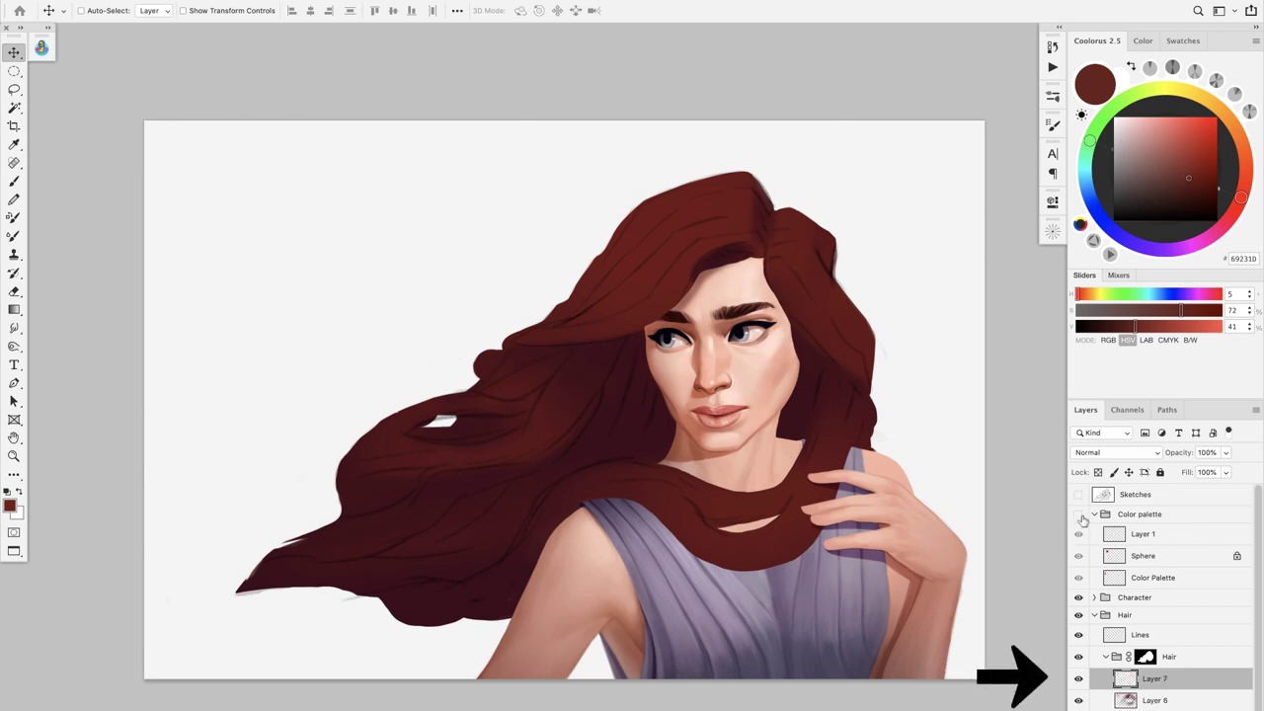
click(1080, 515)
key(b)
right_click(617, 258)
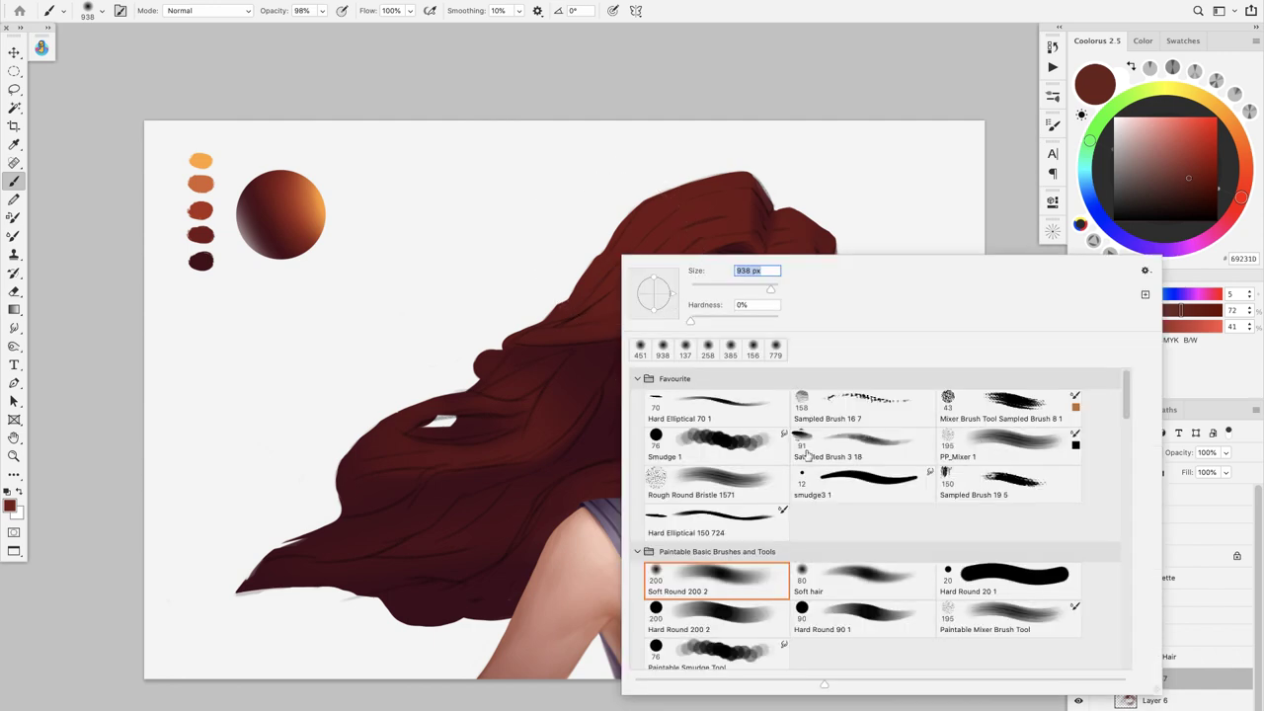
scroll(859, 533, down, 5)
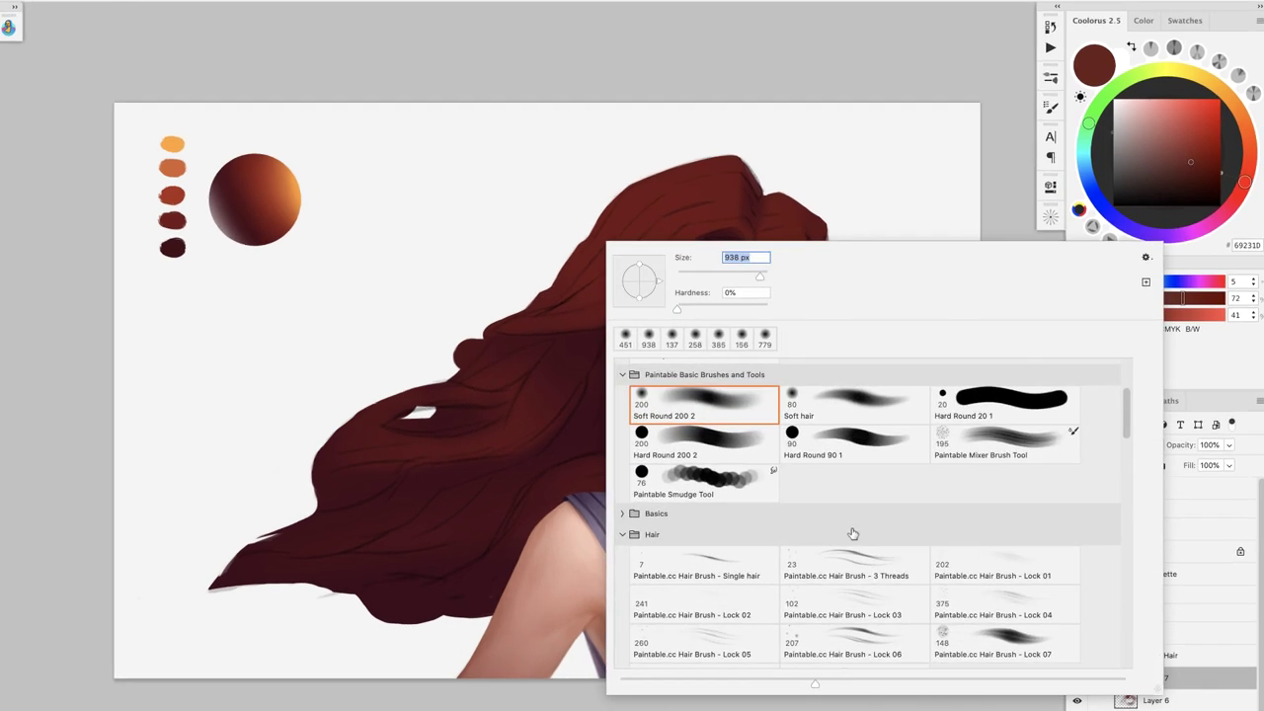
scroll(712, 455, down, 2)
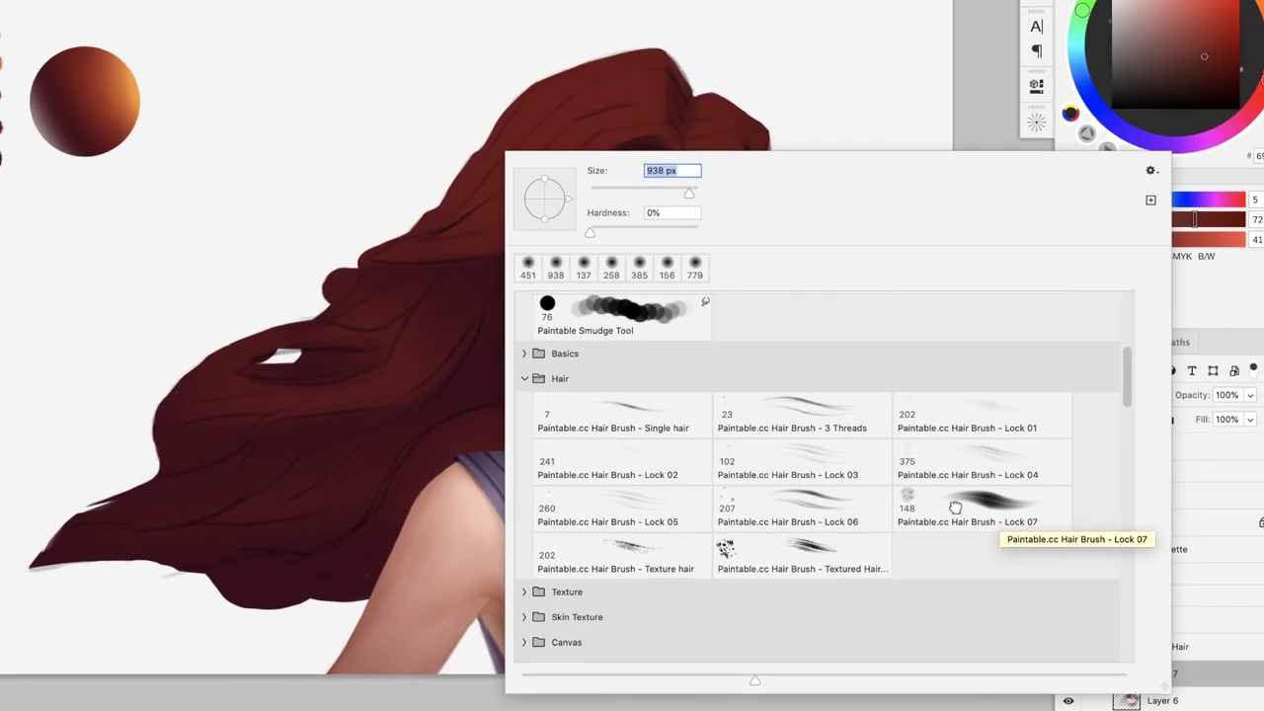
double_click(868, 418)
drag(653, 314, 646, 314)
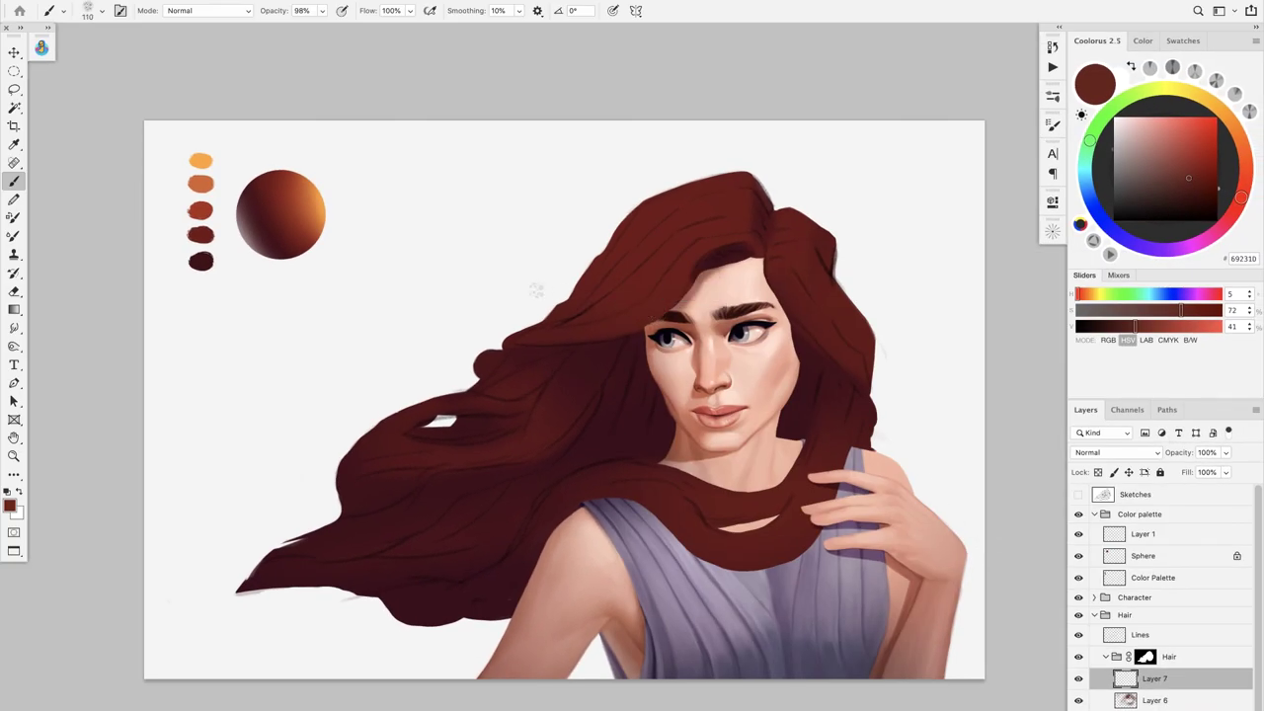
Step: Try the hair brush with a zigzag test stroke on the blank background, using the new layer outside the masked Hair group
drag(430, 305, 448, 305)
drag(1190, 675, 1171, 647)
drag(268, 318, 592, 248)
mouse_move(402, 259)
mouse_down()
mouse_move(472, 286)
mouse_move(426, 264)
mouse_up()
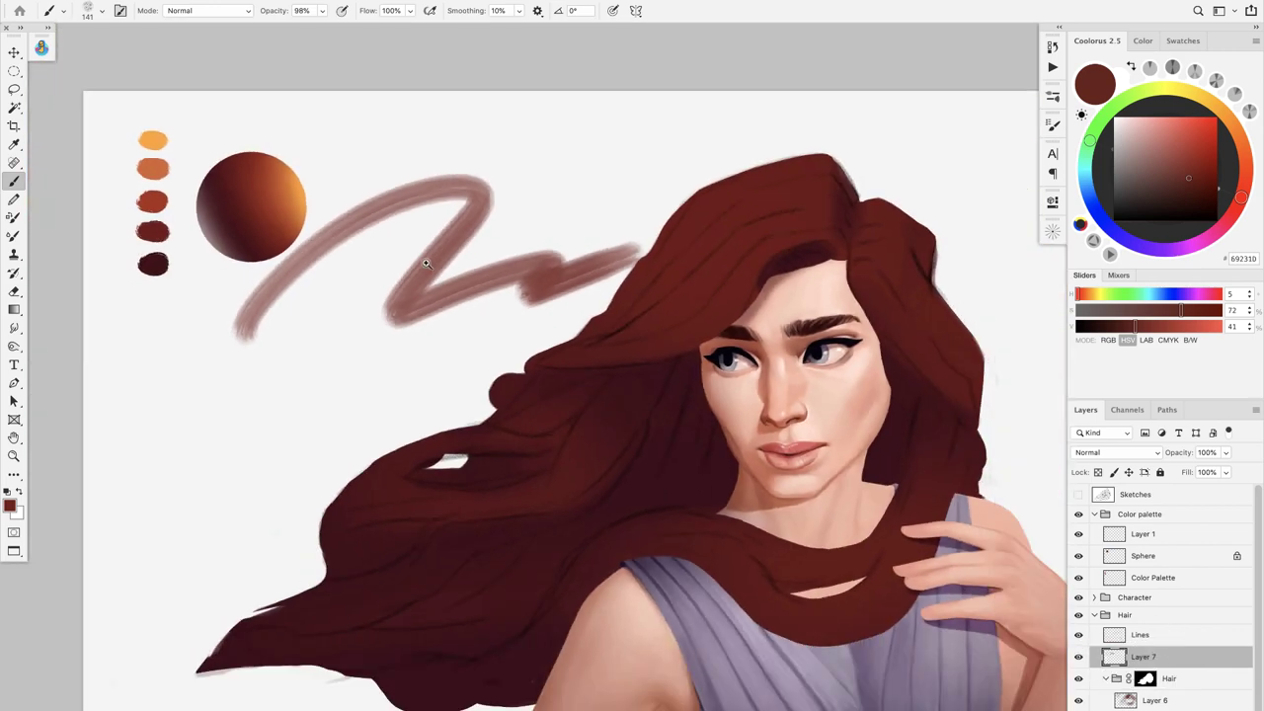
scroll(426, 262, down, 2)
key(ctrl+z)
key(ctrl+z)
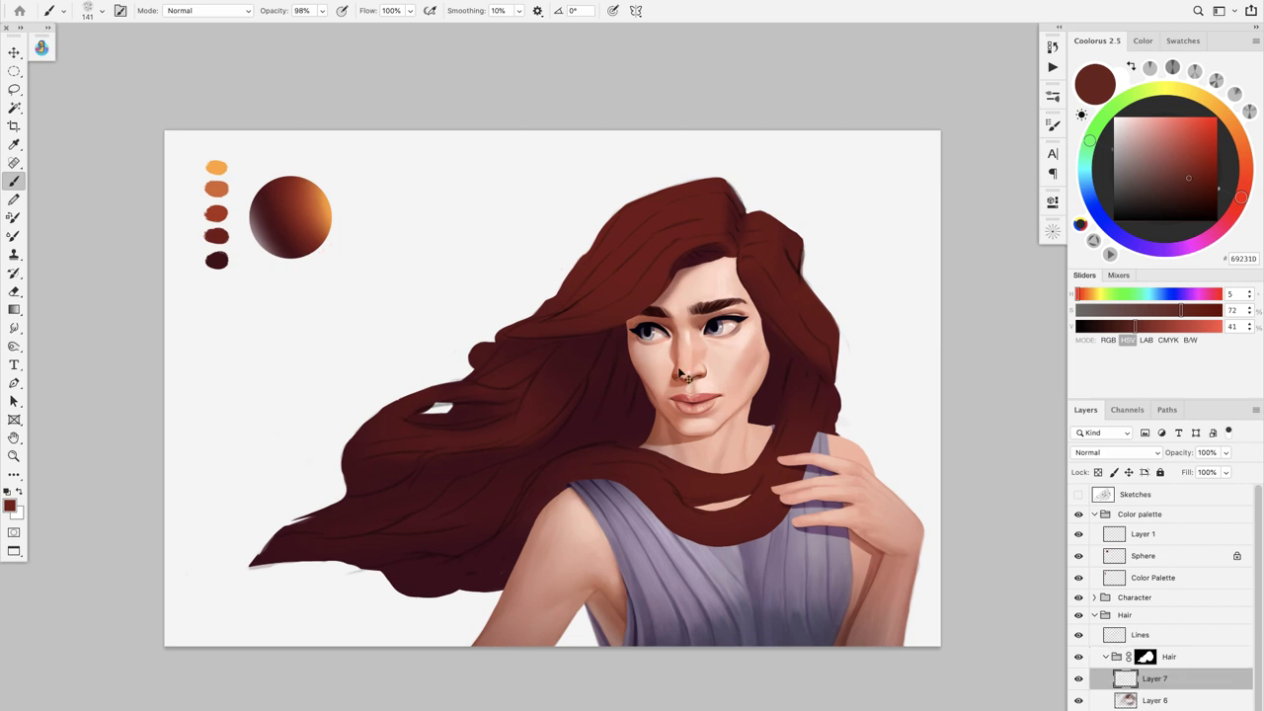
Step: Sample orange-brown (#A94F30) from the sphere and paint a highlight along the hair lock bordering the forehead with a brush about 95 px wide
scroll(681, 373, up, 4)
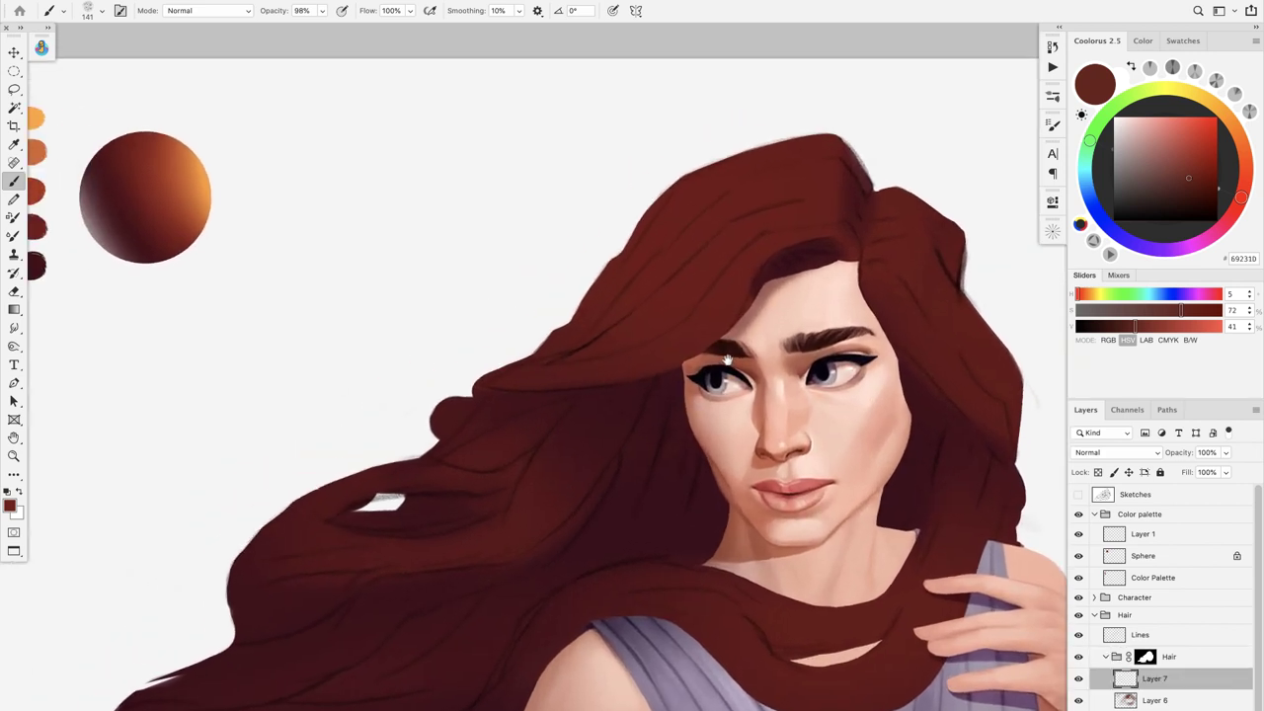
drag(728, 360, 725, 361)
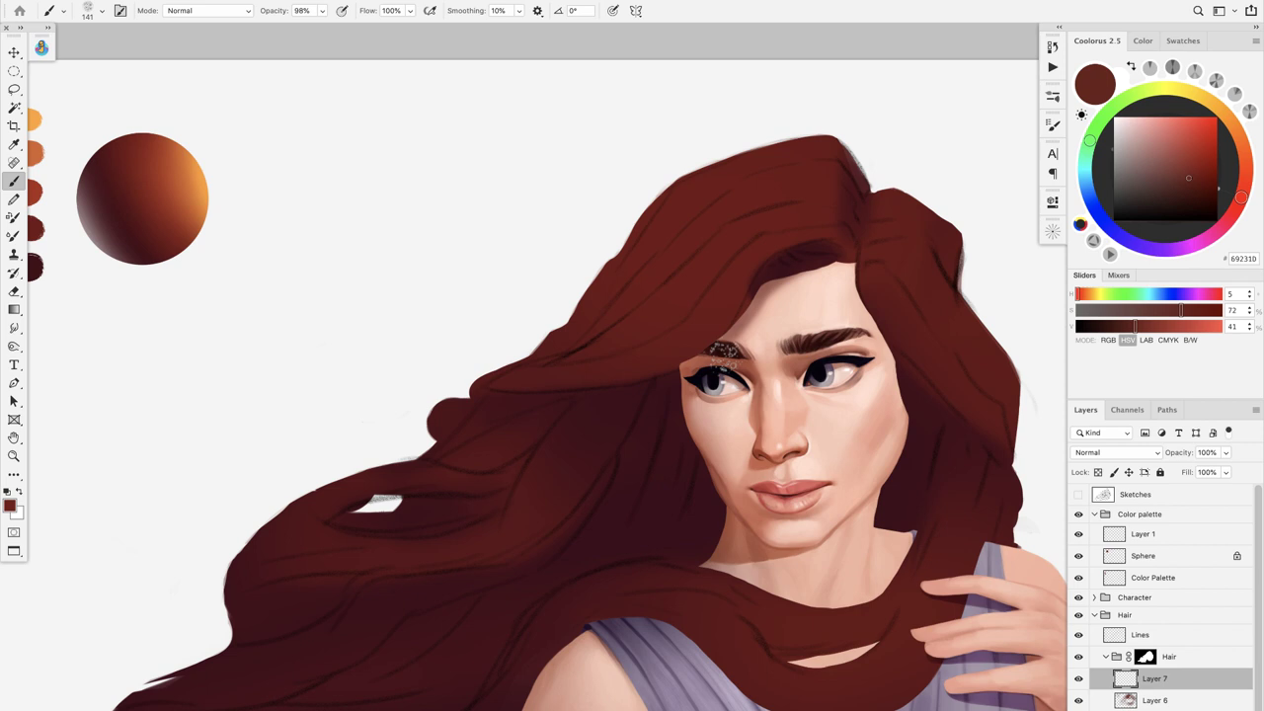
alt+click(176, 176)
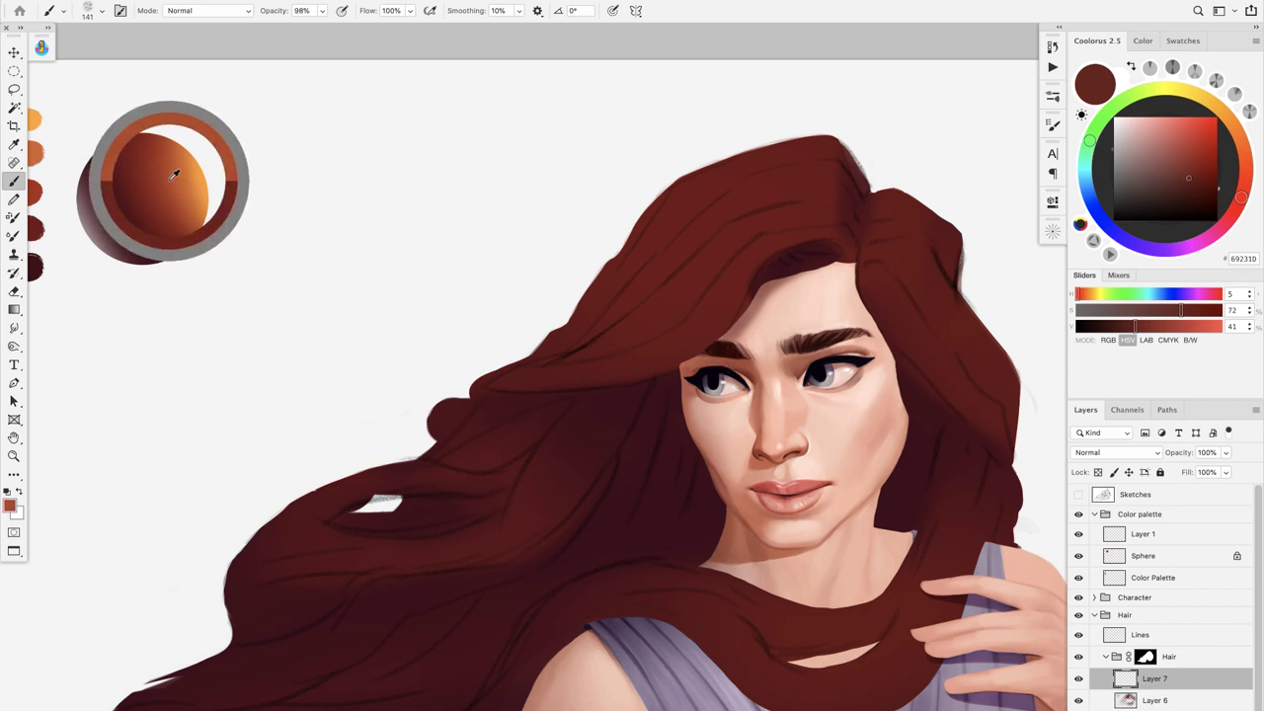
scroll(767, 270, right, 1)
scroll(711, 269, up, 1)
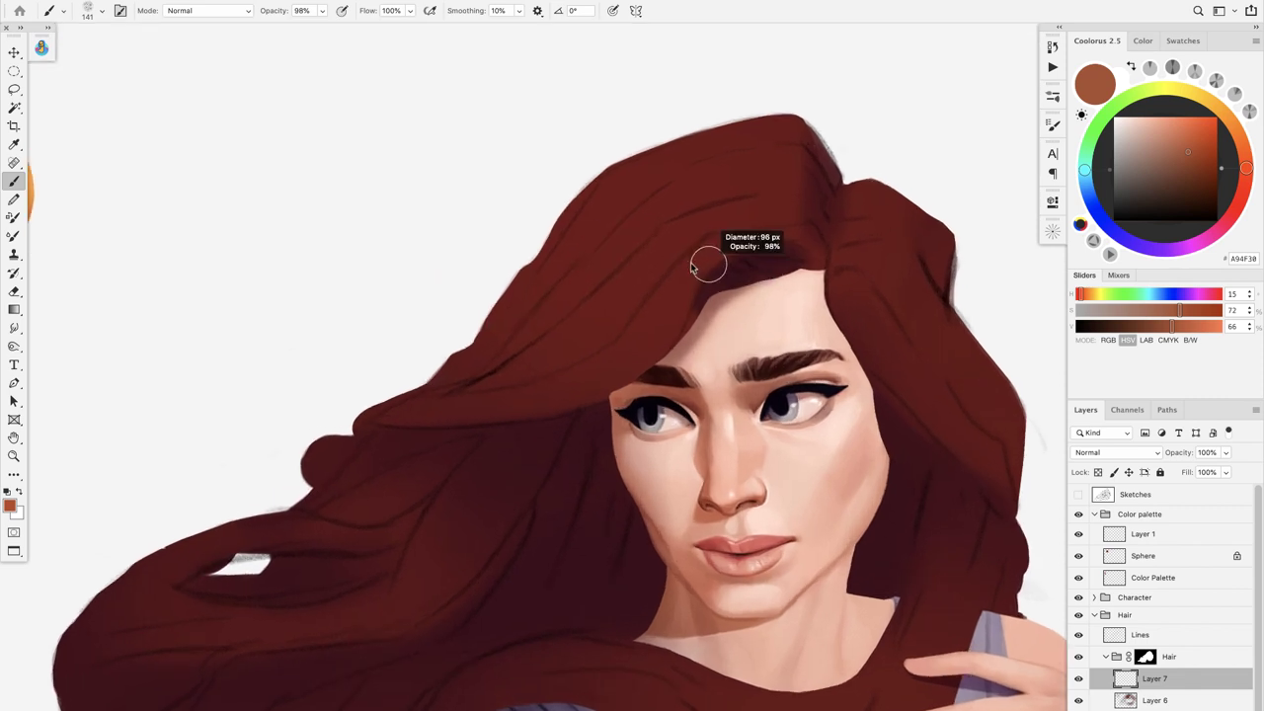
scroll(695, 267, up, 1)
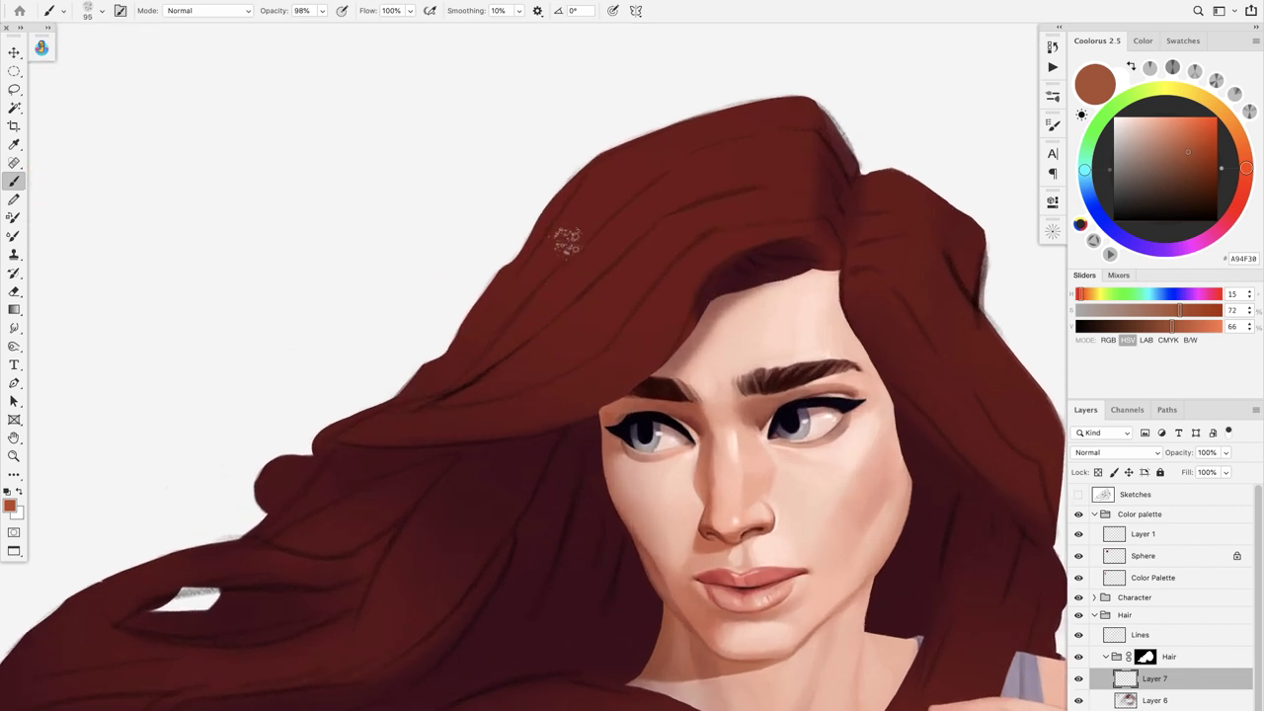
scroll(711, 247, up, 1)
mouse_move(652, 330)
mouse_down()
mouse_move(738, 250)
mouse_move(708, 254)
mouse_move(601, 401)
mouse_move(733, 241)
mouse_move(687, 282)
mouse_move(814, 226)
mouse_move(711, 255)
mouse_move(829, 220)
mouse_move(613, 354)
mouse_move(536, 423)
mouse_move(626, 372)
mouse_up()
Step: Soften the ends and edges of the forehead lock's highlight with a soft 300 px eraser
key(e)
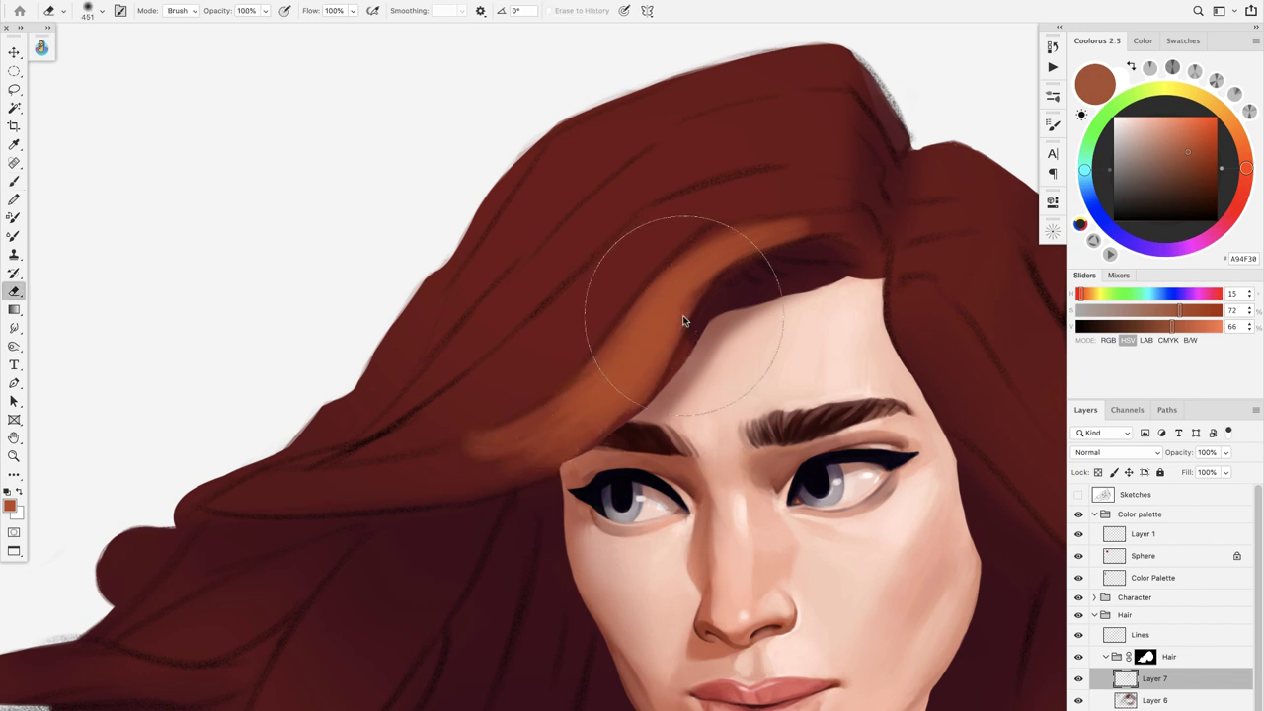
drag(705, 329, 664, 329)
mouse_move(562, 429)
mouse_down()
mouse_move(584, 427)
mouse_move(440, 493)
mouse_up()
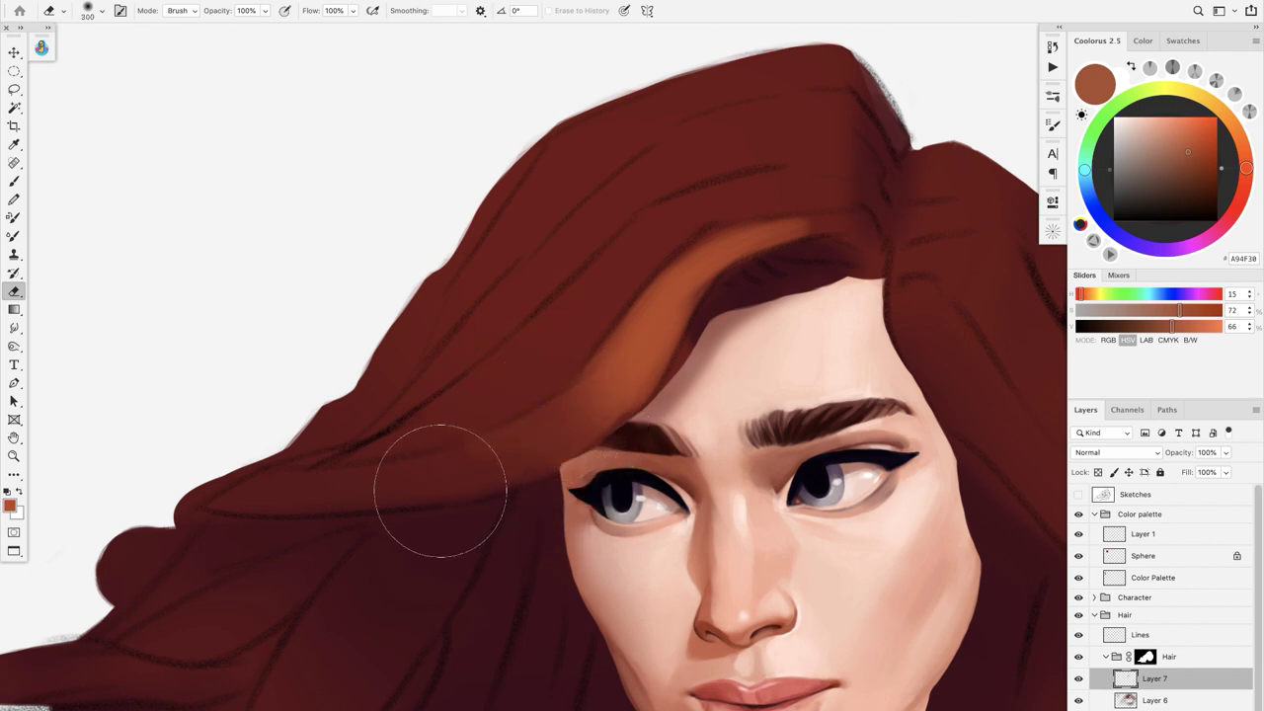
drag(713, 265, 864, 232)
mouse_move(704, 377)
mouse_down()
mouse_move(550, 423)
mouse_move(372, 523)
mouse_move(495, 445)
mouse_move(584, 361)
mouse_move(519, 404)
mouse_move(530, 415)
mouse_up()
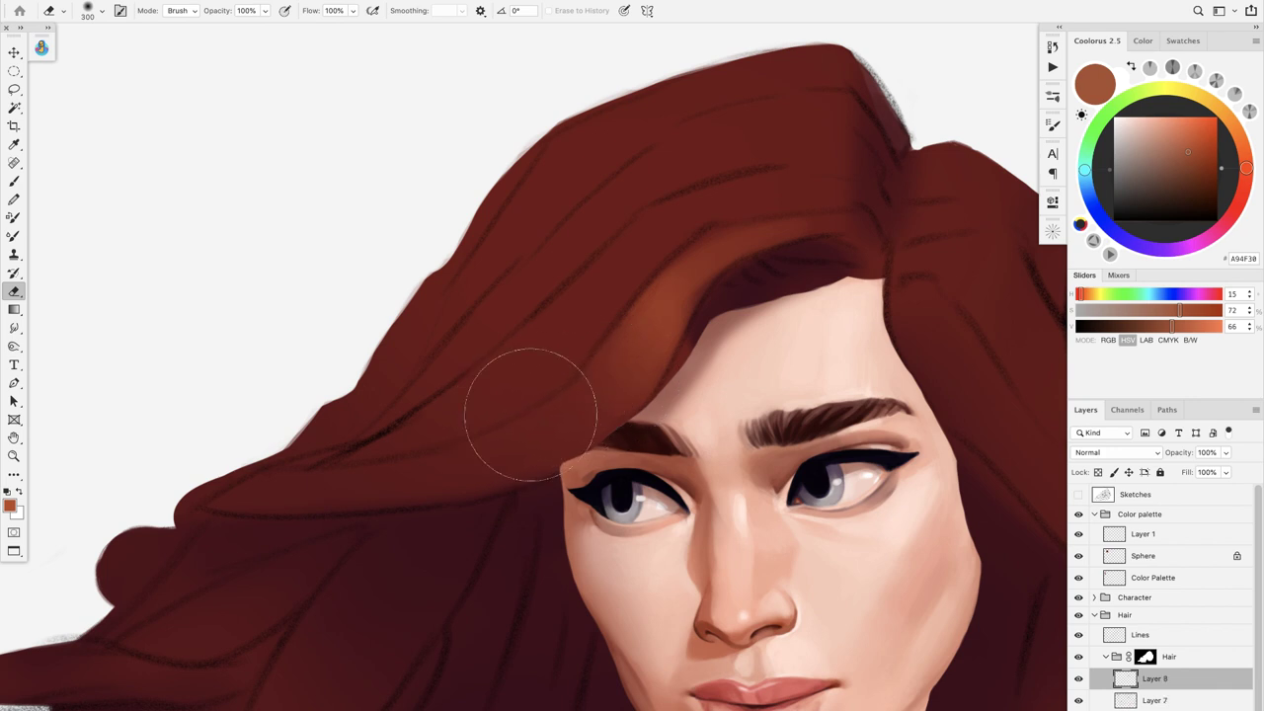
Step: On new Layer 8, paint an orange-brown highlight on the lock just above the first one and fade its ends with the eraser
key(b)
mouse_move(523, 342)
mouse_down()
mouse_move(671, 218)
mouse_move(526, 367)
mouse_move(593, 279)
mouse_move(629, 259)
mouse_move(542, 378)
mouse_move(701, 227)
mouse_move(534, 390)
mouse_move(693, 215)
mouse_move(580, 306)
mouse_move(759, 190)
mouse_move(618, 255)
mouse_move(839, 178)
mouse_move(646, 237)
mouse_move(809, 187)
mouse_move(605, 279)
mouse_move(646, 256)
mouse_move(503, 357)
mouse_move(481, 396)
mouse_move(592, 332)
mouse_move(615, 279)
mouse_up()
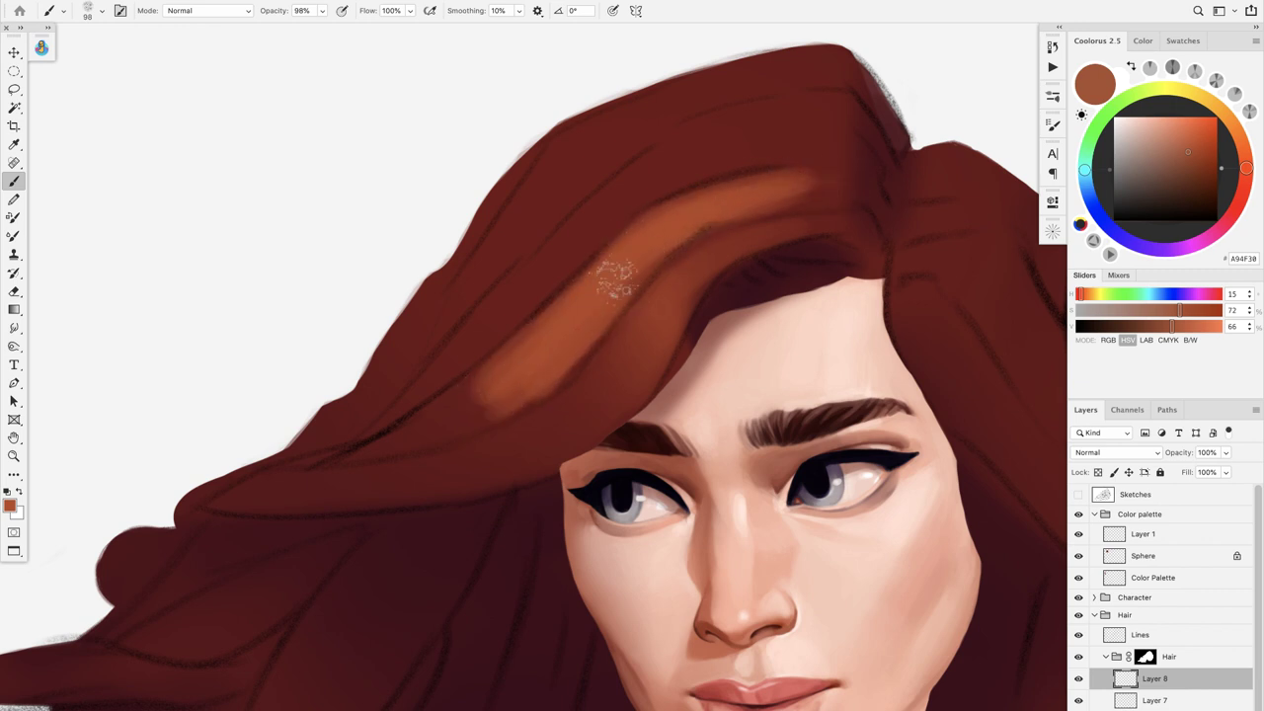
key(e)
mouse_move(507, 382)
mouse_down()
mouse_move(556, 354)
mouse_move(478, 387)
mouse_move(571, 310)
mouse_move(423, 440)
mouse_move(604, 288)
mouse_move(735, 205)
mouse_move(787, 190)
mouse_move(783, 227)
mouse_move(520, 387)
mouse_move(542, 359)
mouse_move(495, 353)
mouse_move(557, 264)
mouse_up()
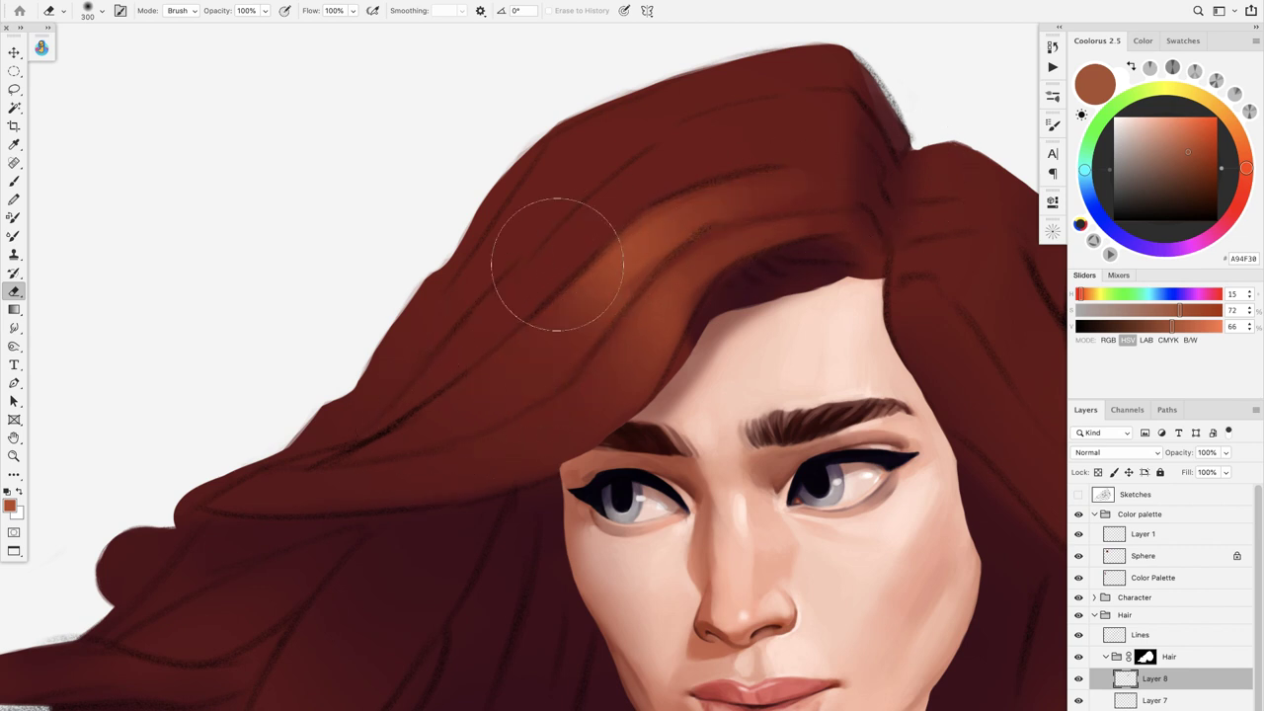
Step: On new Layer 9, paint orange-brown highlights on the upper locks toward the crown's outer edge and soften them with the eraser
key(b)
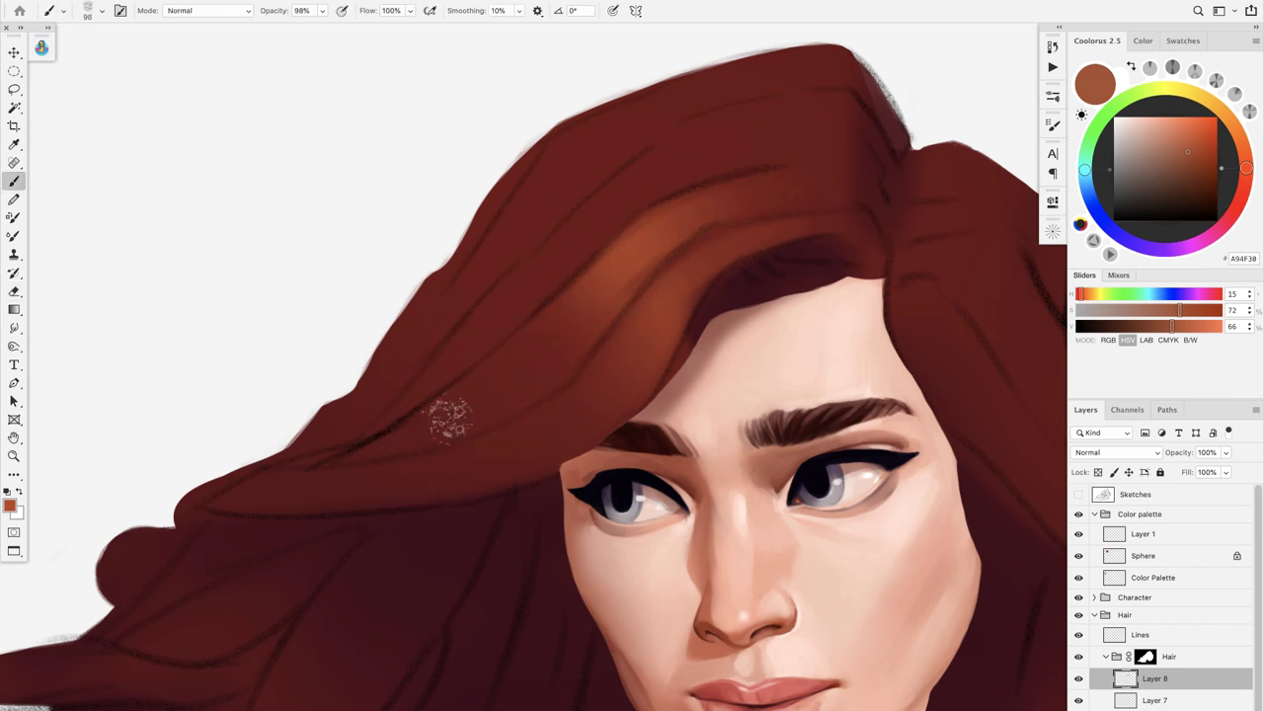
mouse_move(523, 298)
mouse_down()
mouse_move(779, 123)
mouse_move(625, 219)
mouse_move(589, 237)
mouse_move(739, 150)
mouse_move(576, 225)
mouse_move(742, 135)
mouse_move(688, 145)
mouse_move(707, 170)
mouse_move(787, 153)
mouse_move(675, 192)
mouse_move(865, 138)
mouse_move(821, 144)
mouse_move(597, 260)
mouse_move(573, 242)
mouse_move(470, 316)
mouse_move(560, 249)
mouse_move(572, 218)
mouse_move(445, 307)
mouse_up()
key(e)
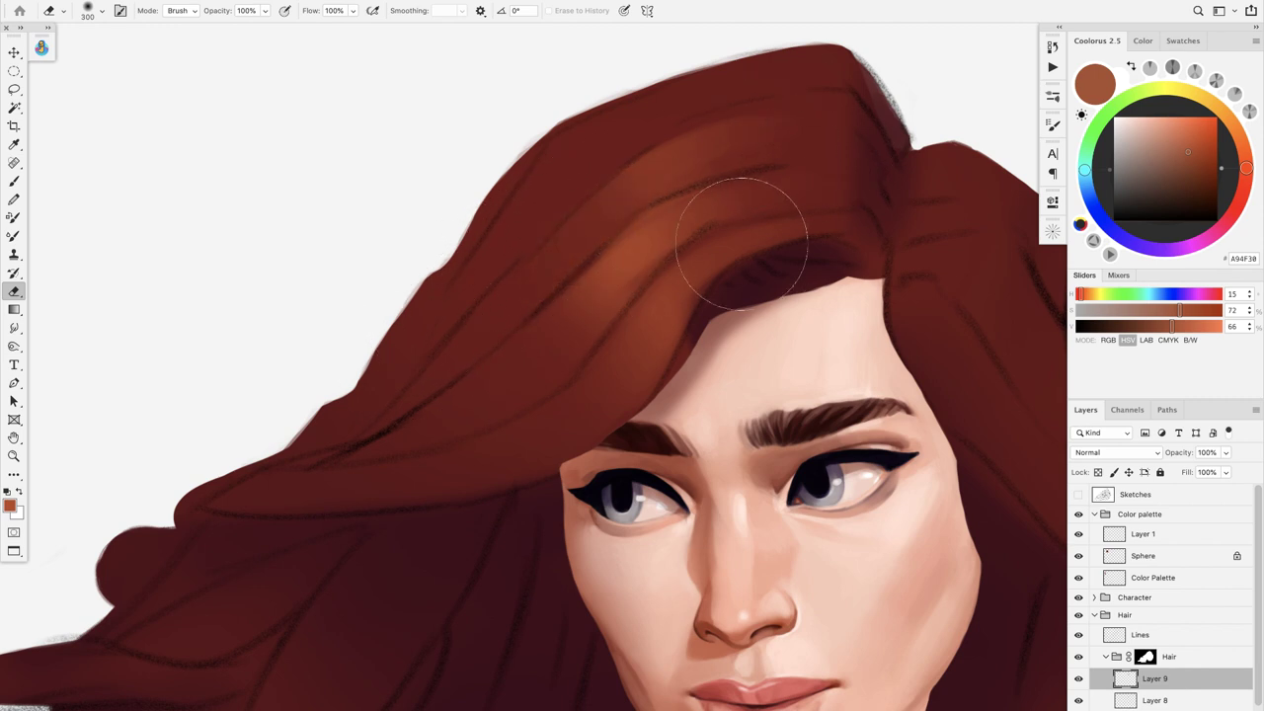
key(b)
mouse_move(656, 107)
mouse_down()
mouse_move(553, 198)
mouse_move(728, 94)
mouse_move(556, 196)
mouse_move(681, 119)
mouse_move(659, 115)
mouse_move(576, 154)
mouse_move(764, 79)
mouse_move(521, 174)
mouse_move(737, 77)
mouse_move(600, 129)
mouse_move(733, 84)
mouse_move(489, 249)
mouse_move(623, 129)
mouse_move(532, 213)
mouse_move(596, 145)
mouse_move(466, 274)
mouse_move(517, 236)
mouse_move(538, 170)
mouse_move(562, 161)
mouse_move(523, 195)
mouse_move(764, 82)
mouse_move(822, 84)
mouse_move(463, 266)
mouse_move(696, 199)
mouse_move(685, 267)
mouse_move(663, 166)
mouse_move(601, 135)
mouse_up()
key(e)
scroll(671, 260, down, 5)
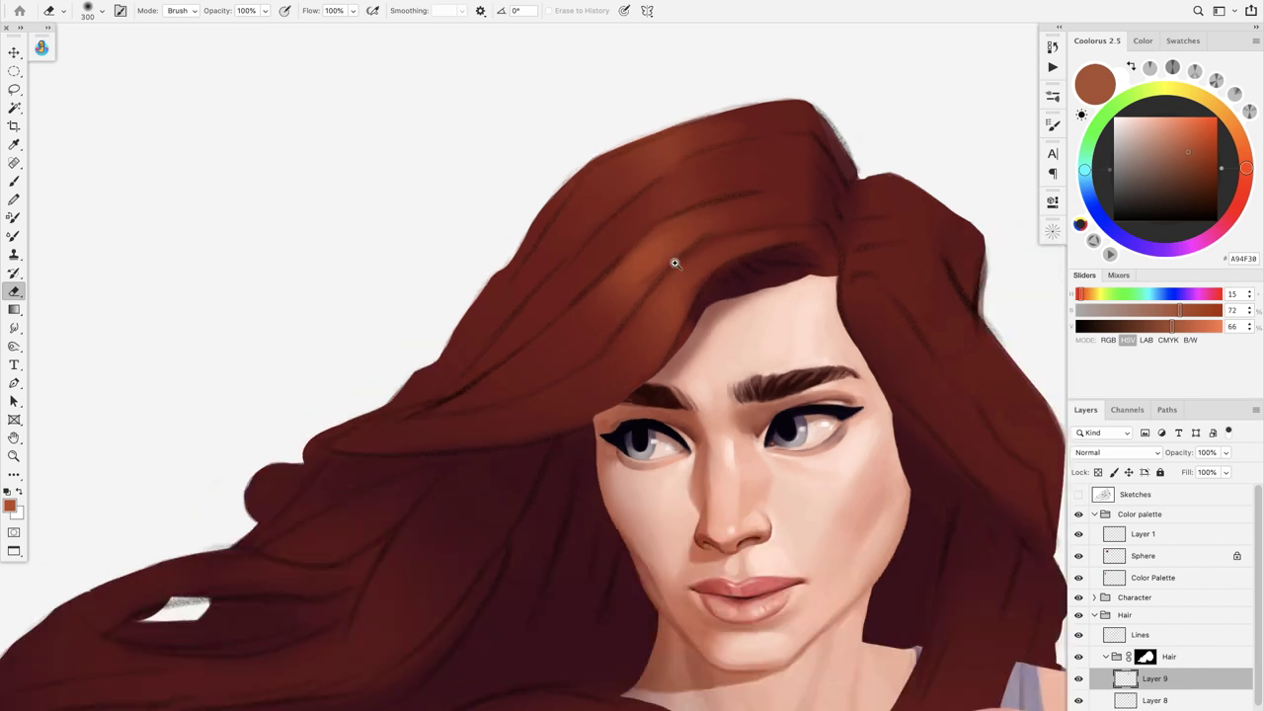
scroll(683, 232, up, 3)
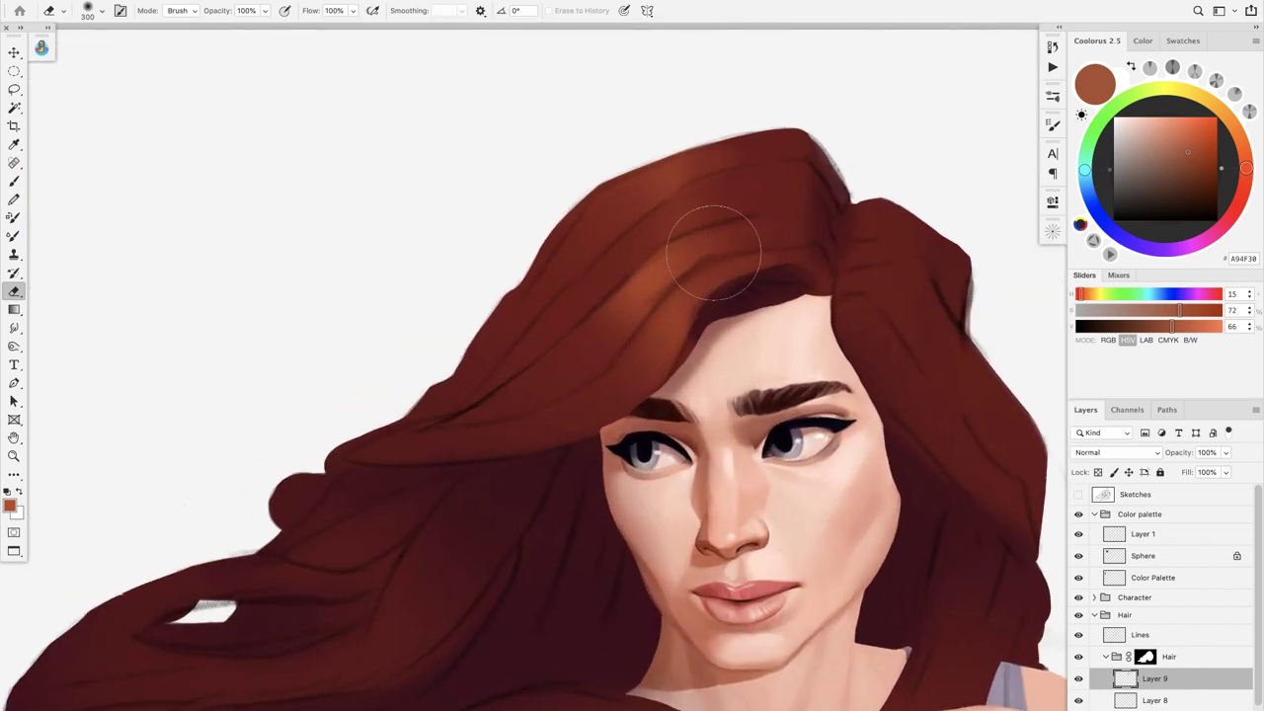
Step: On new Layer 10, strengthen the orange-brown highlight across the middle locks of the crown and erase both ends to blend it
key(b)
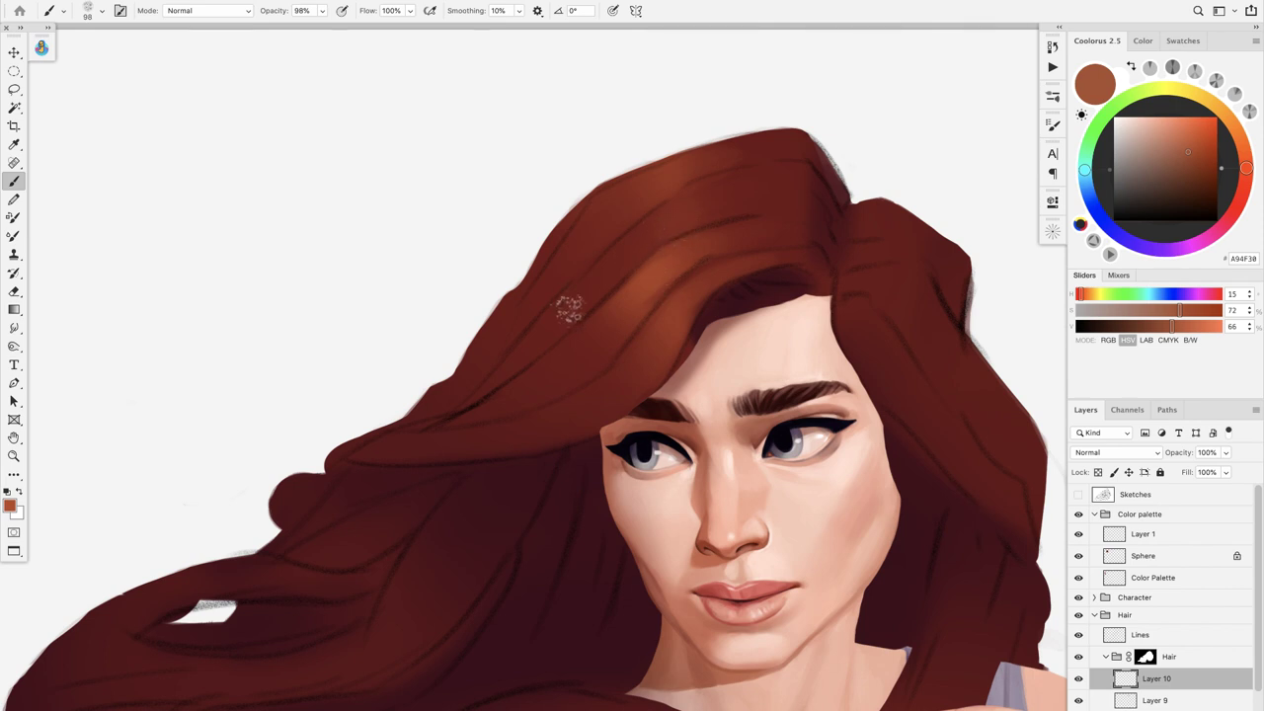
mouse_move(570, 309)
mouse_down()
mouse_move(732, 179)
mouse_move(600, 274)
mouse_move(800, 183)
mouse_up()
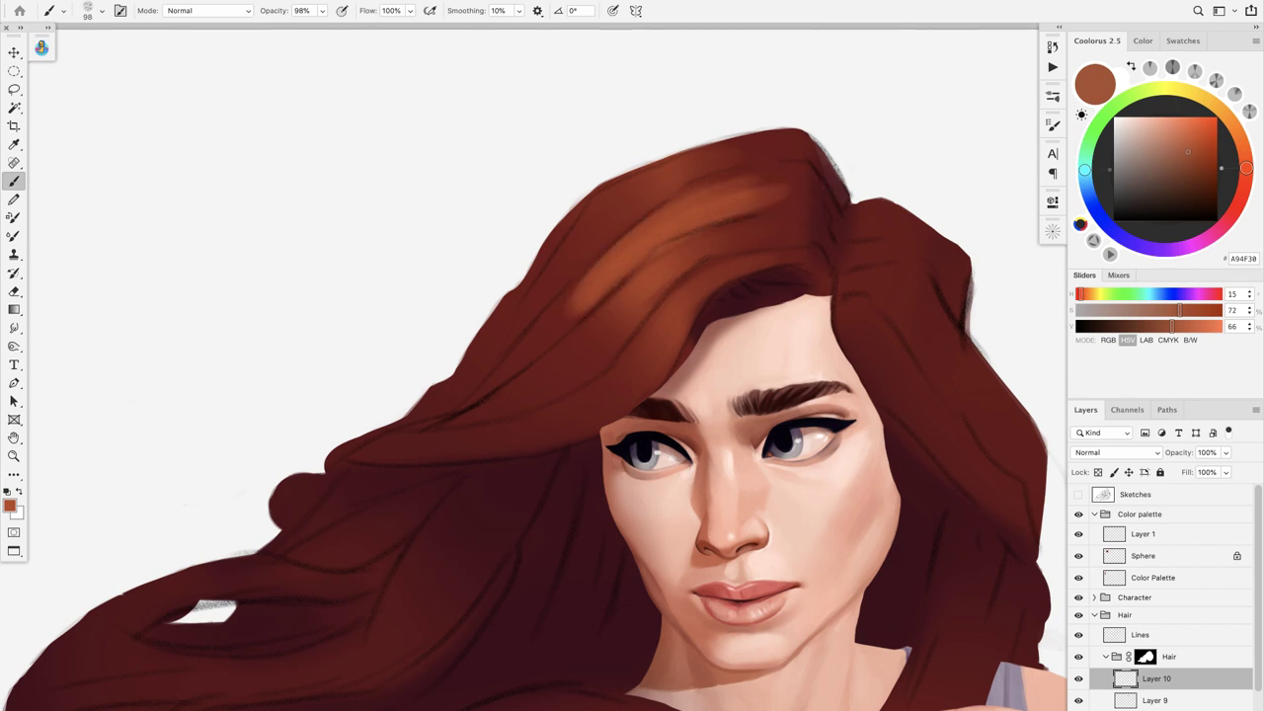
key(e)
mouse_move(713, 227)
mouse_down()
mouse_move(753, 201)
mouse_move(800, 198)
mouse_up()
mouse_move(573, 304)
mouse_down()
mouse_move(756, 203)
mouse_move(798, 198)
mouse_move(553, 304)
mouse_move(537, 331)
mouse_up()
mouse_move(728, 372)
mouse_down()
mouse_move(675, 368)
mouse_move(700, 324)
mouse_up()
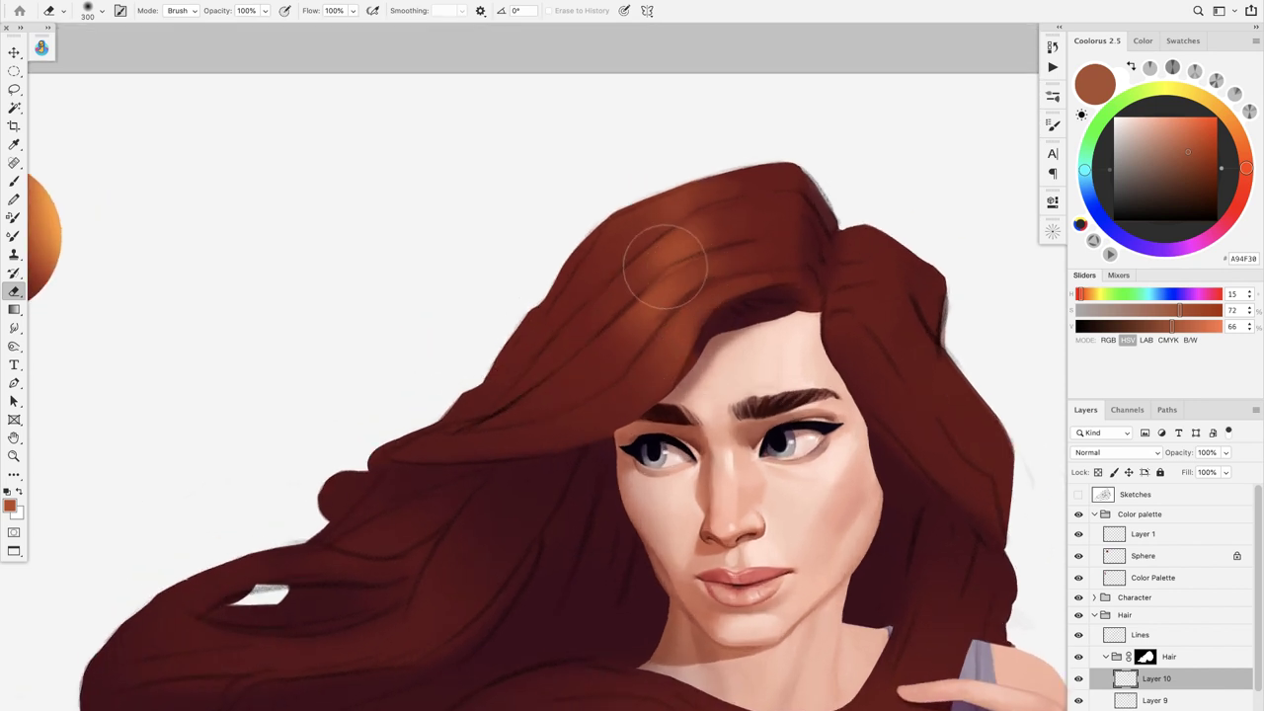
key(v)
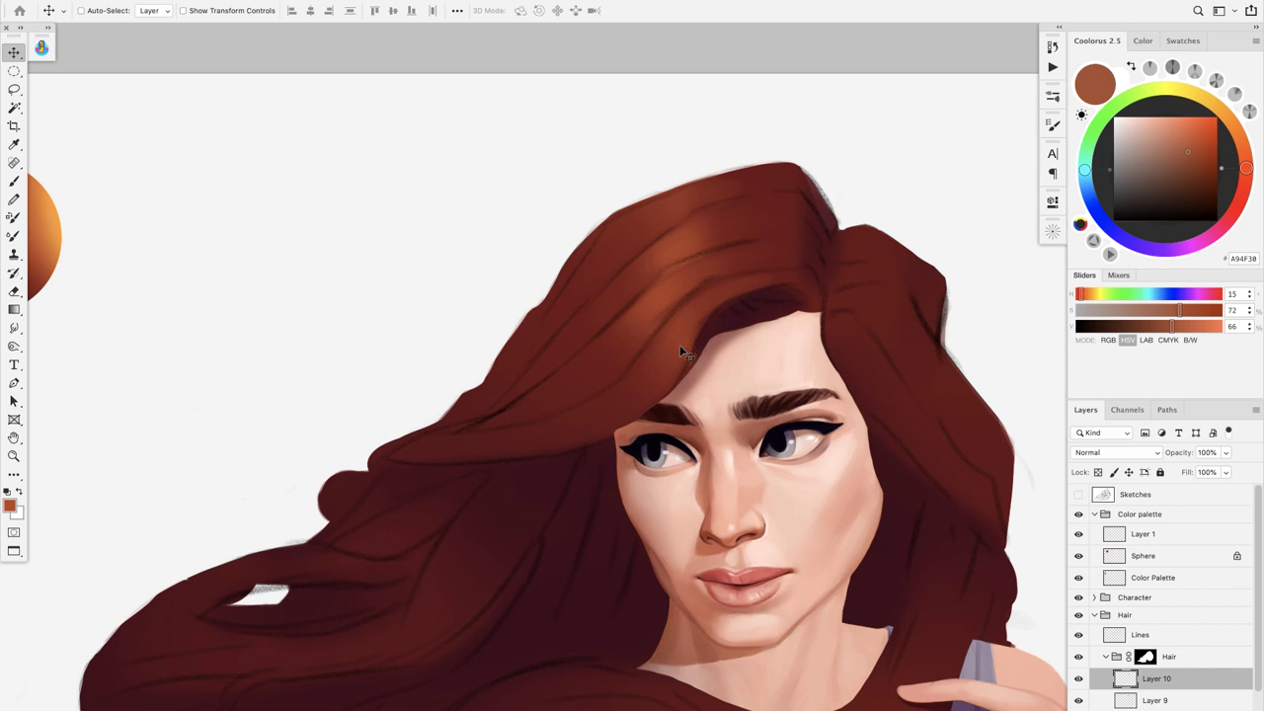
mouse_move(741, 330)
mouse_down()
mouse_move(717, 310)
mouse_move(731, 318)
mouse_up()
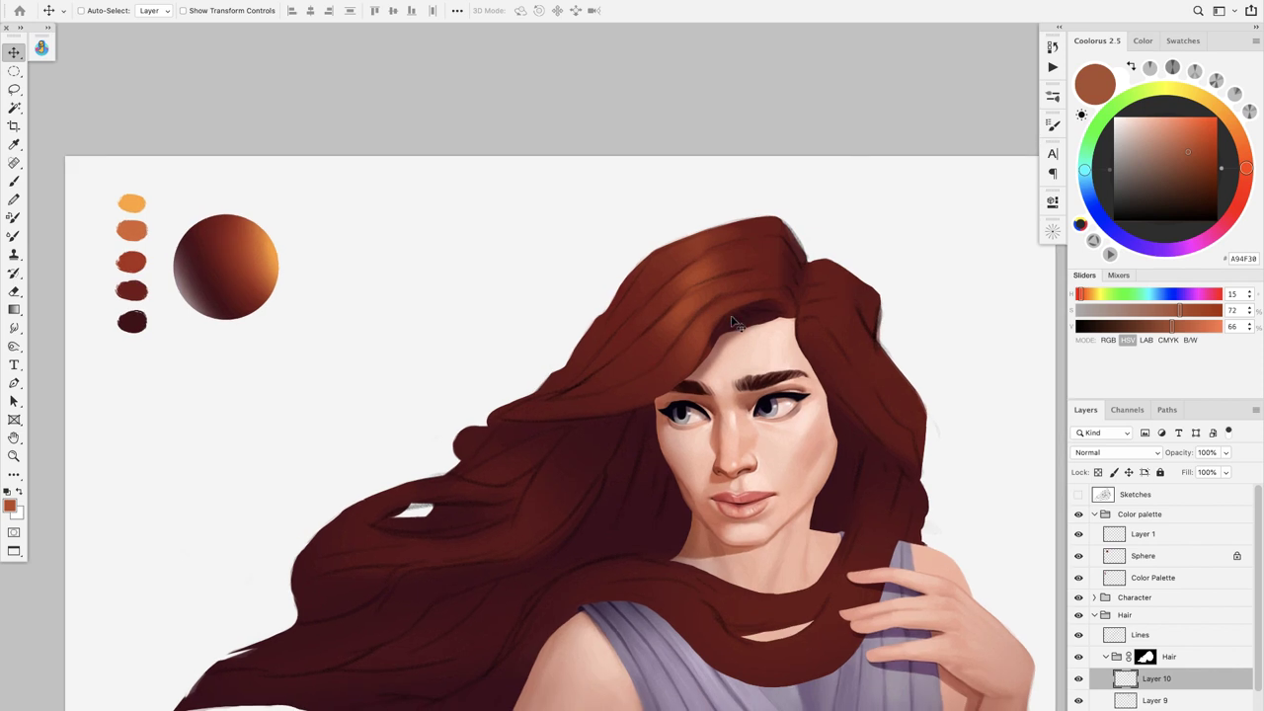
drag(690, 328, 728, 352)
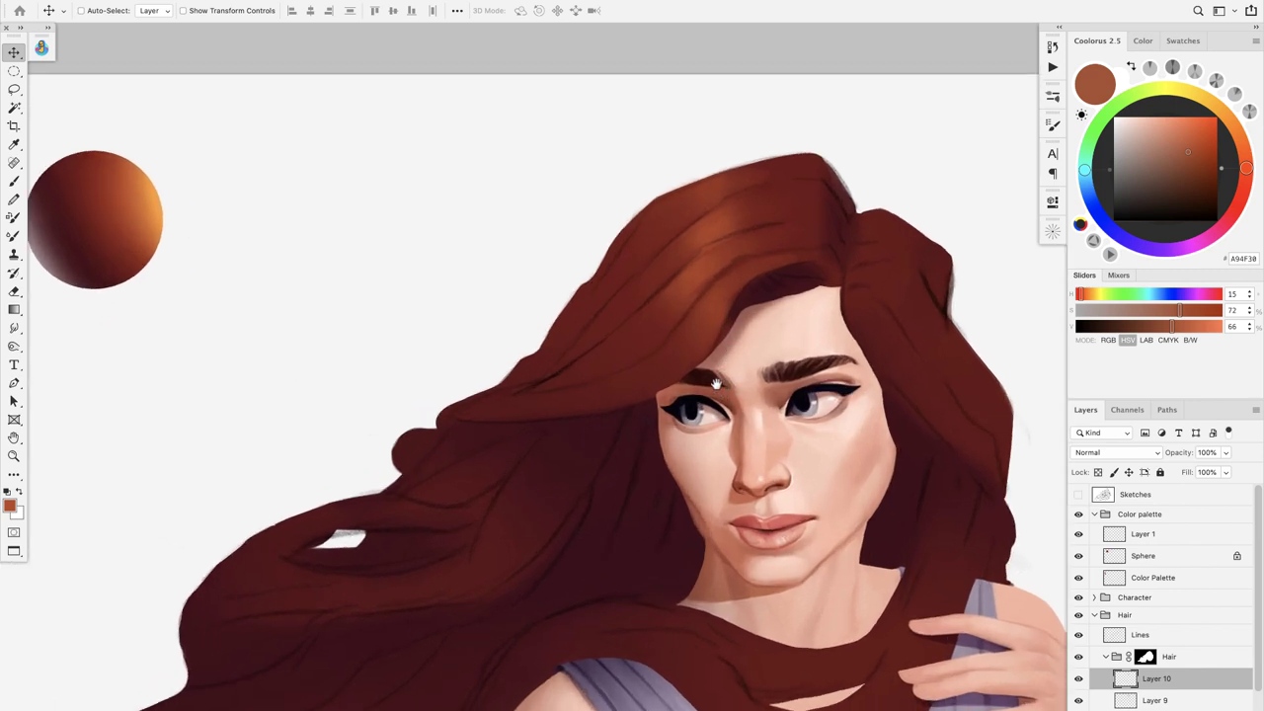
mouse_move(707, 440)
mouse_down()
mouse_move(708, 392)
mouse_move(722, 423)
mouse_up()
drag(736, 481, 724, 449)
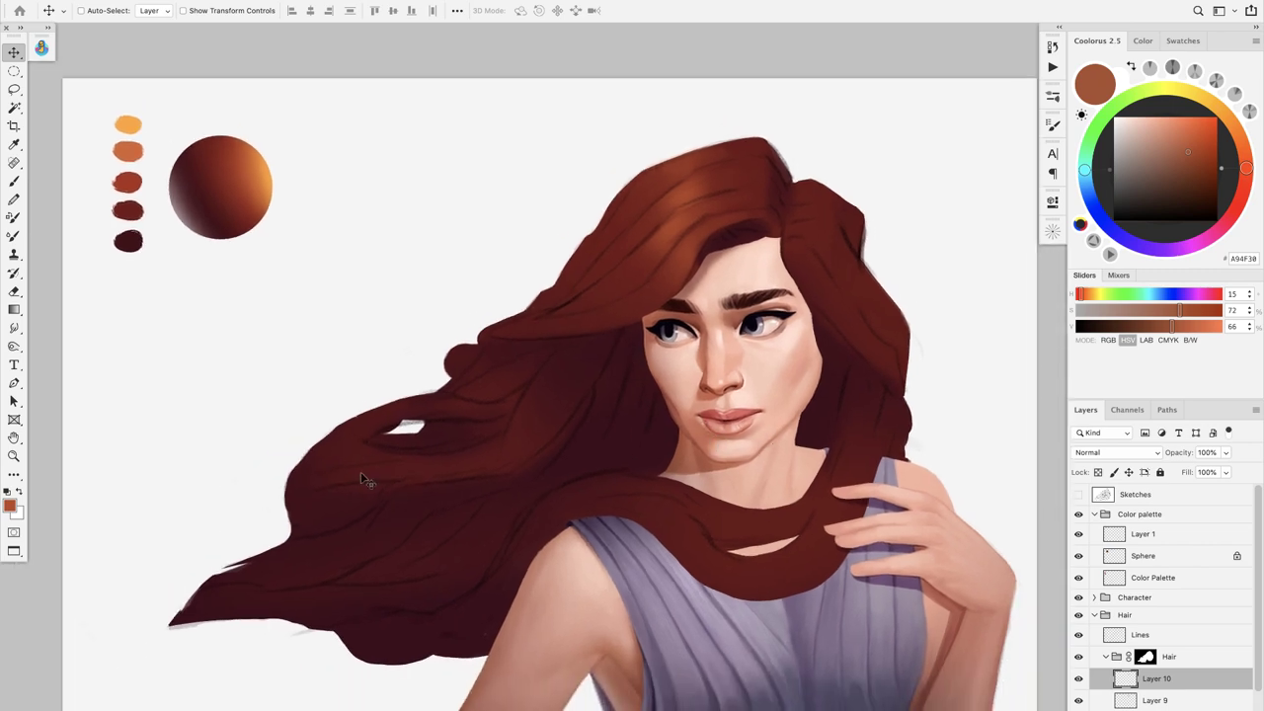
Step: On new layers, paint small orange-brown highlights on the locks beside the parting with a finer brush, about 82 px wide
key(b)
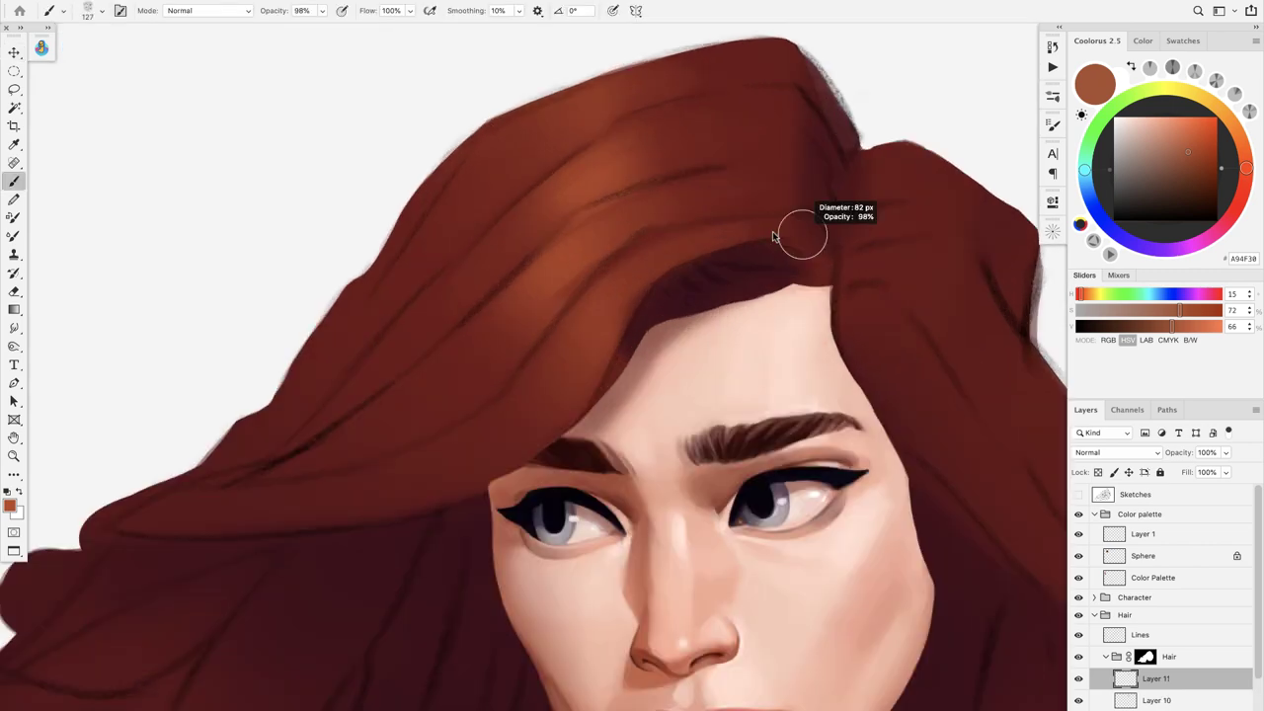
mouse_move(801, 226)
mouse_down()
mouse_move(847, 249)
mouse_move(833, 287)
mouse_move(776, 184)
mouse_up()
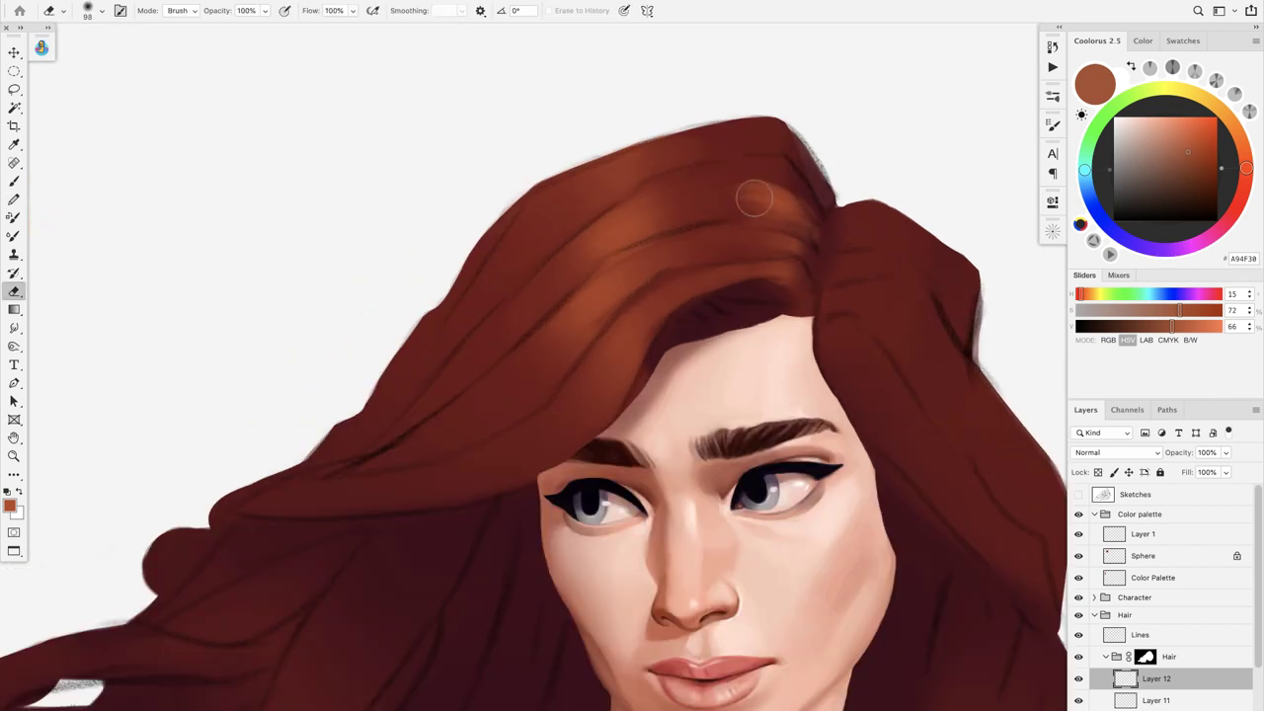
Step: On new layers, paint orange-brown highlights along the lower edge of the front lock and on the flowing locks below it
mouse_move(757, 191)
mouse_down()
mouse_move(709, 209)
mouse_move(785, 184)
mouse_move(808, 190)
mouse_move(719, 143)
mouse_up()
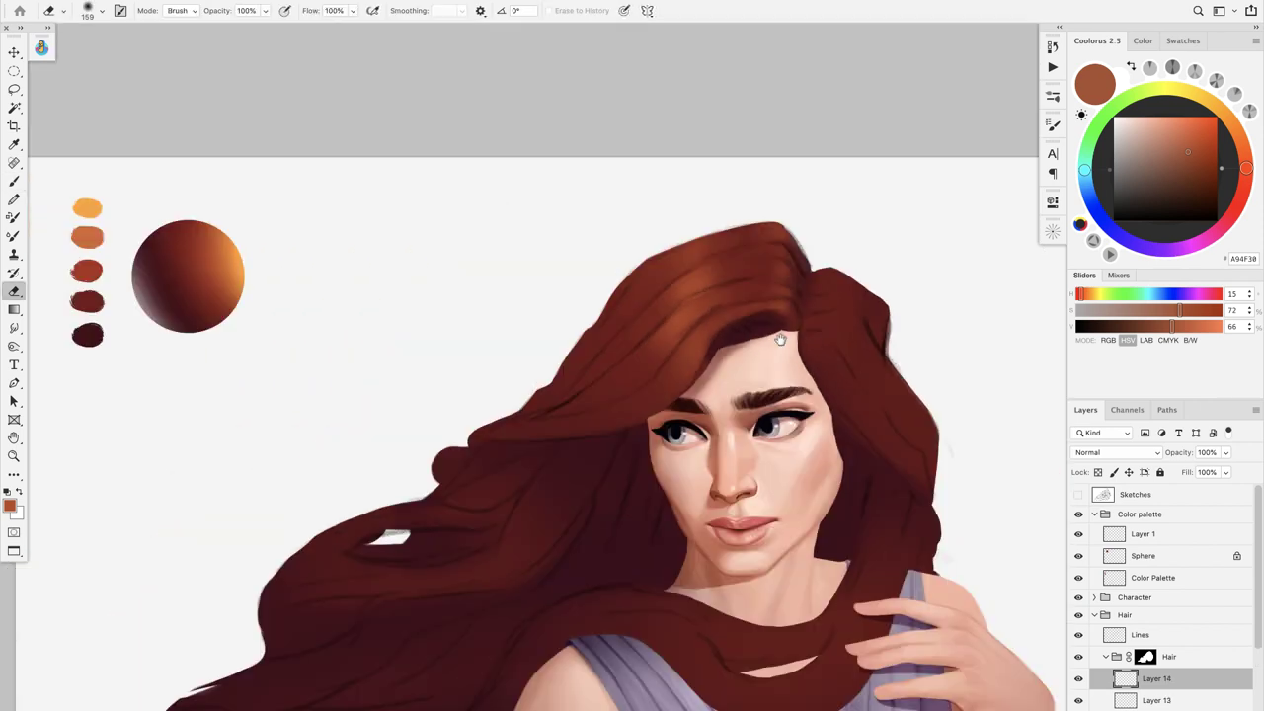
drag(692, 340, 632, 365)
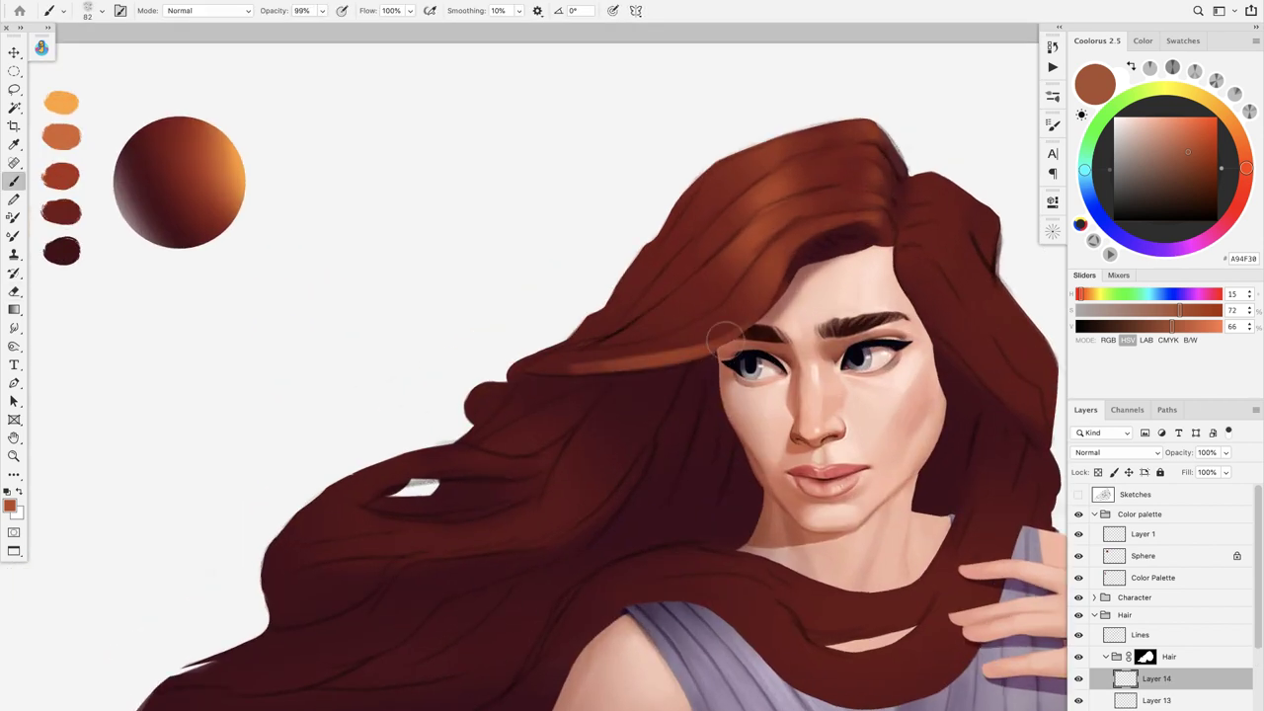
drag(553, 405, 638, 409)
scroll(612, 445, down, 2)
drag(576, 486, 616, 424)
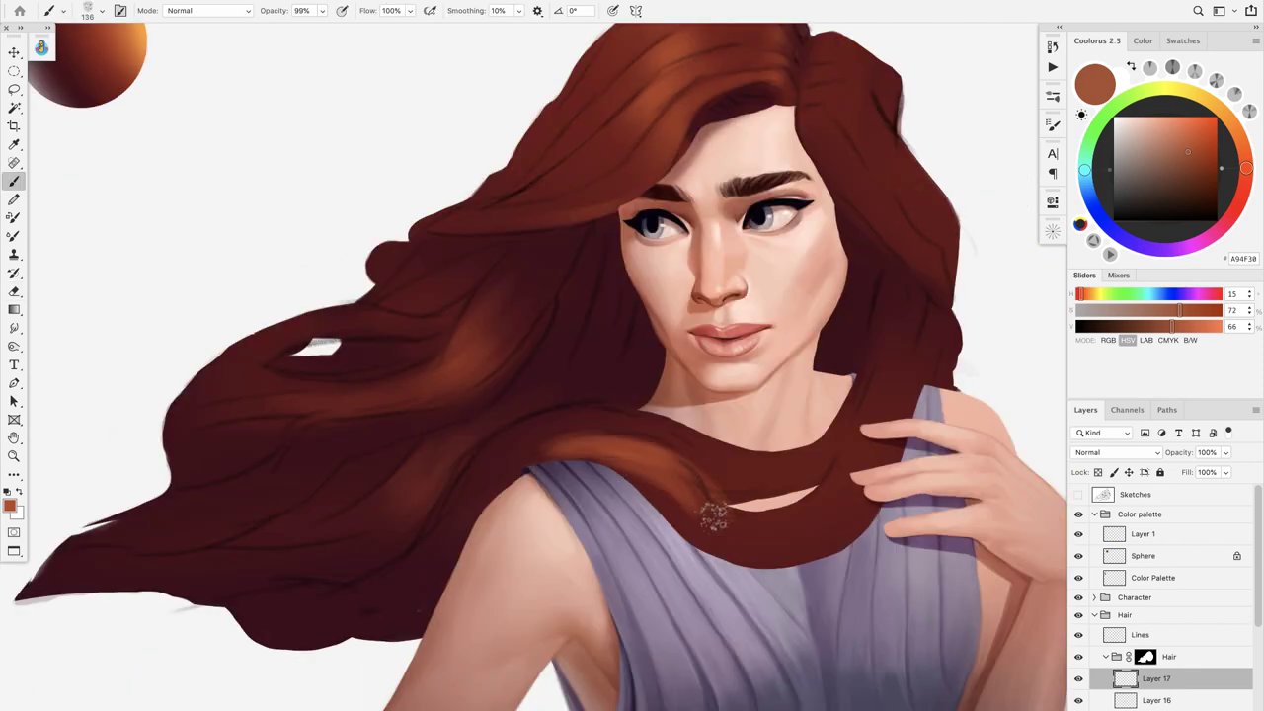
Step: On new layers, paint orange-brown highlights on the lock wrapped around the neck and the locks on the other side of the parting
mouse_move(705, 508)
mouse_down()
mouse_move(612, 455)
mouse_move(691, 440)
mouse_up()
drag(771, 447, 758, 456)
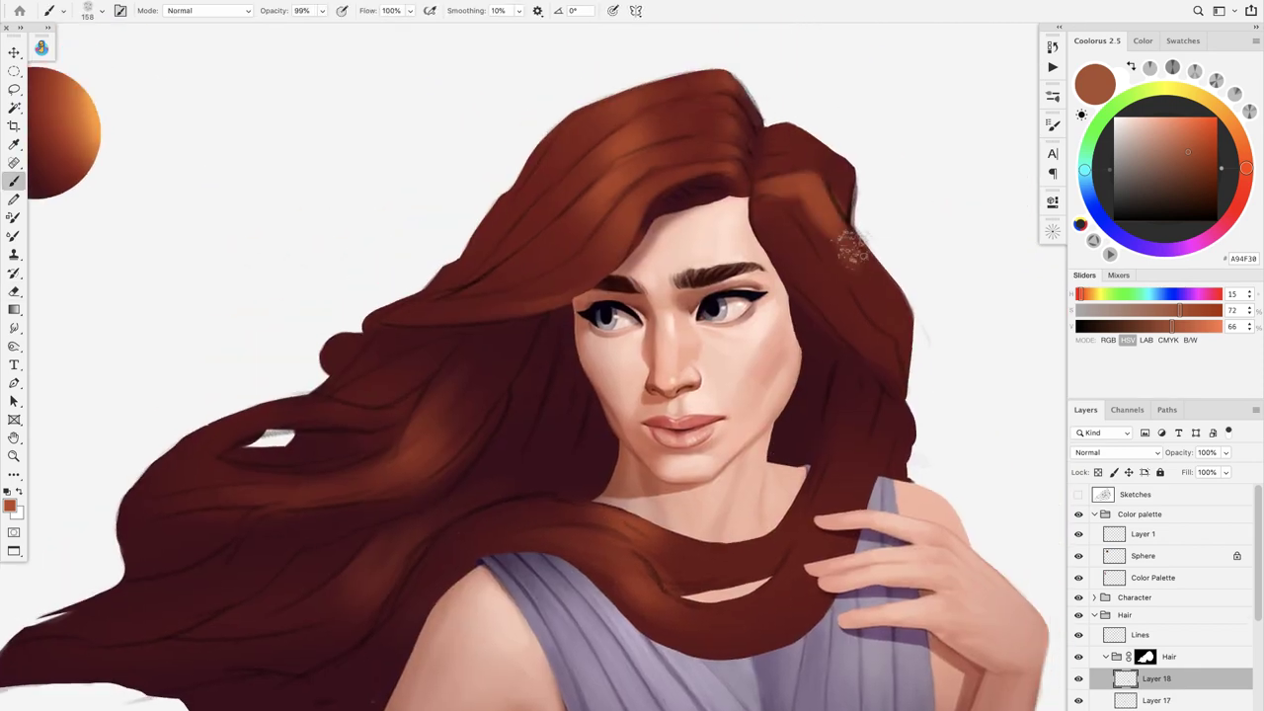
mouse_move(849, 188)
mouse_down()
mouse_move(790, 257)
mouse_move(796, 276)
mouse_up()
drag(805, 541, 861, 465)
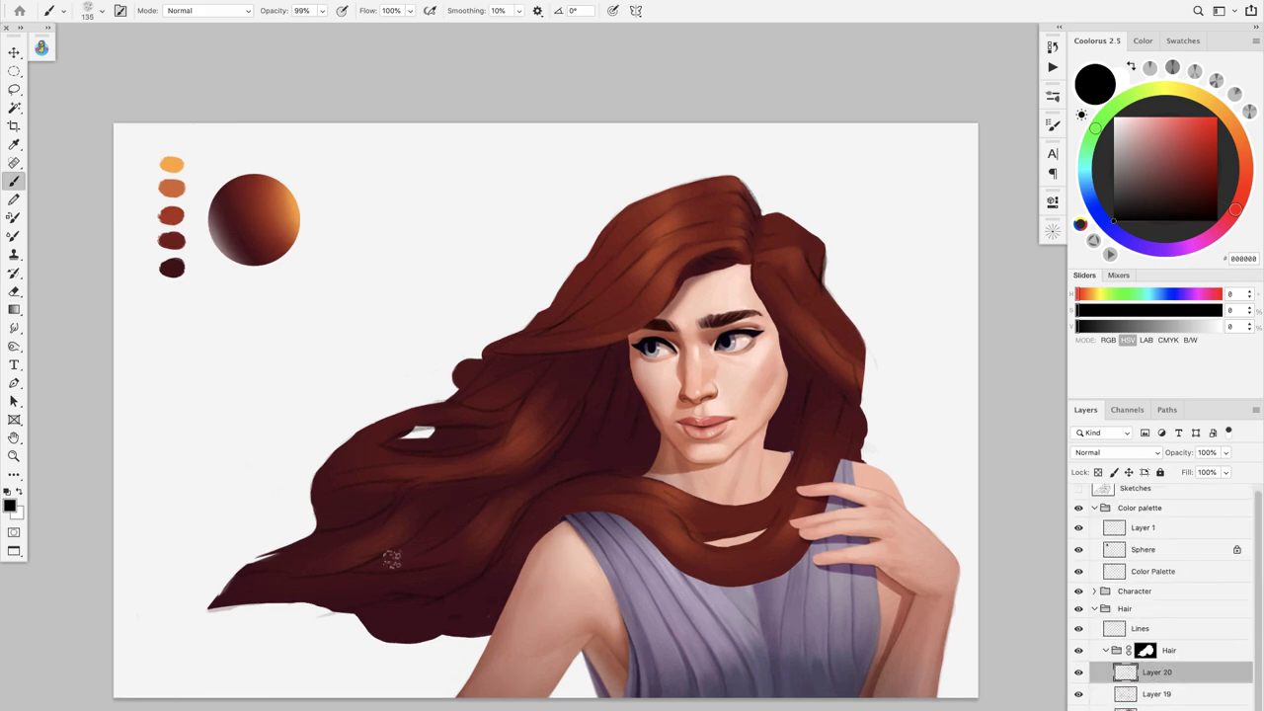
Step: On new layers, paint softer highlights on the shadowed lower and inner locks with reddish browns sampled from the hair
key(alt+shift+super+n)
alt+click(437, 536)
drag(395, 612, 475, 593)
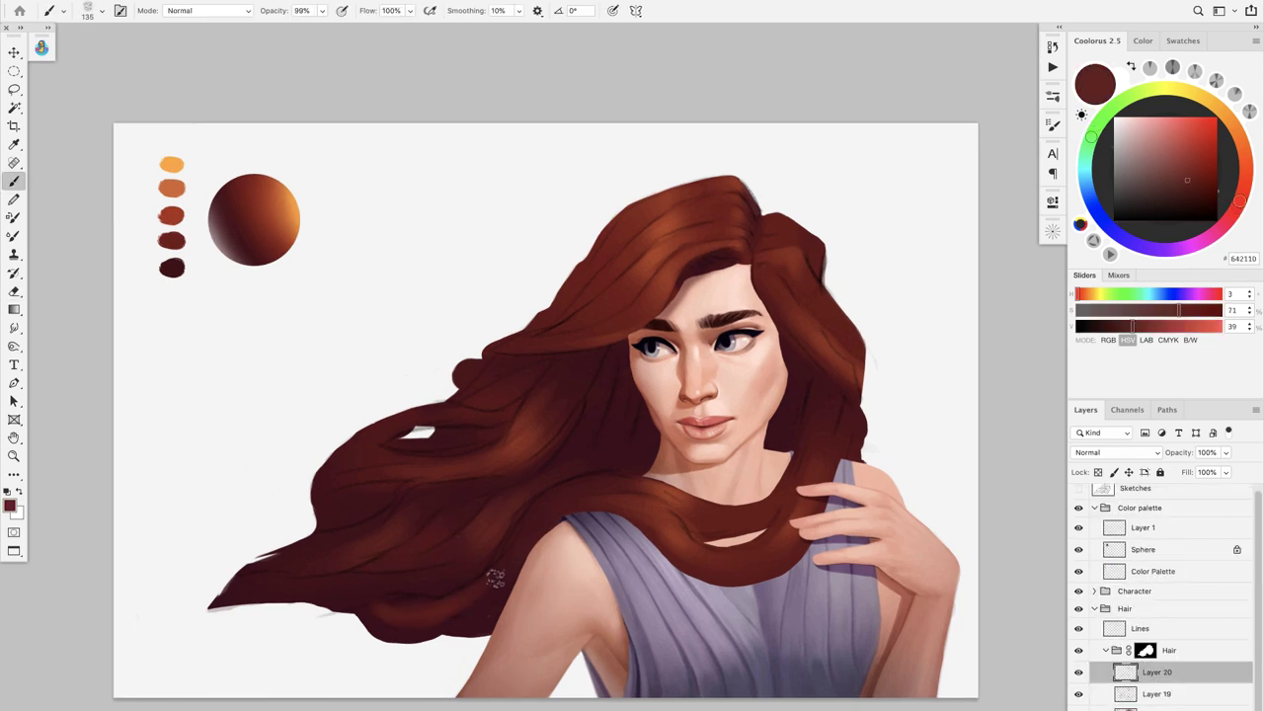
alt+click(559, 440)
drag(592, 409, 563, 475)
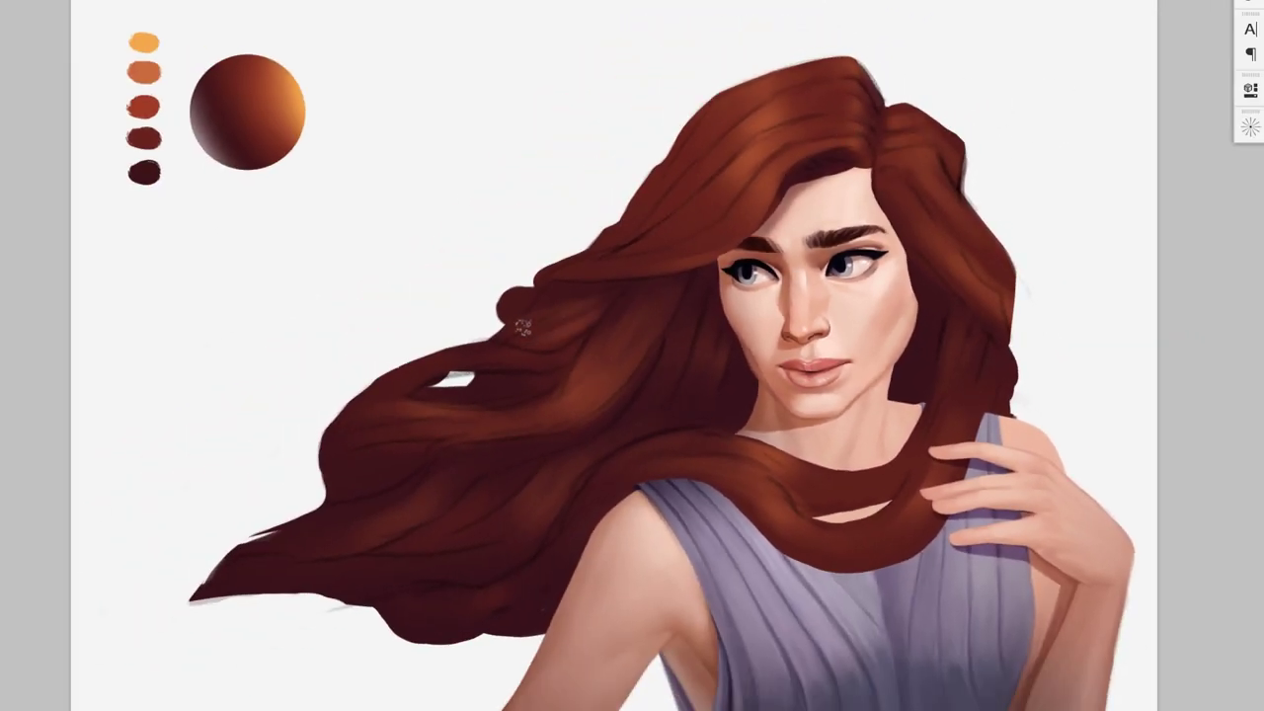
key(ctrl+minus)
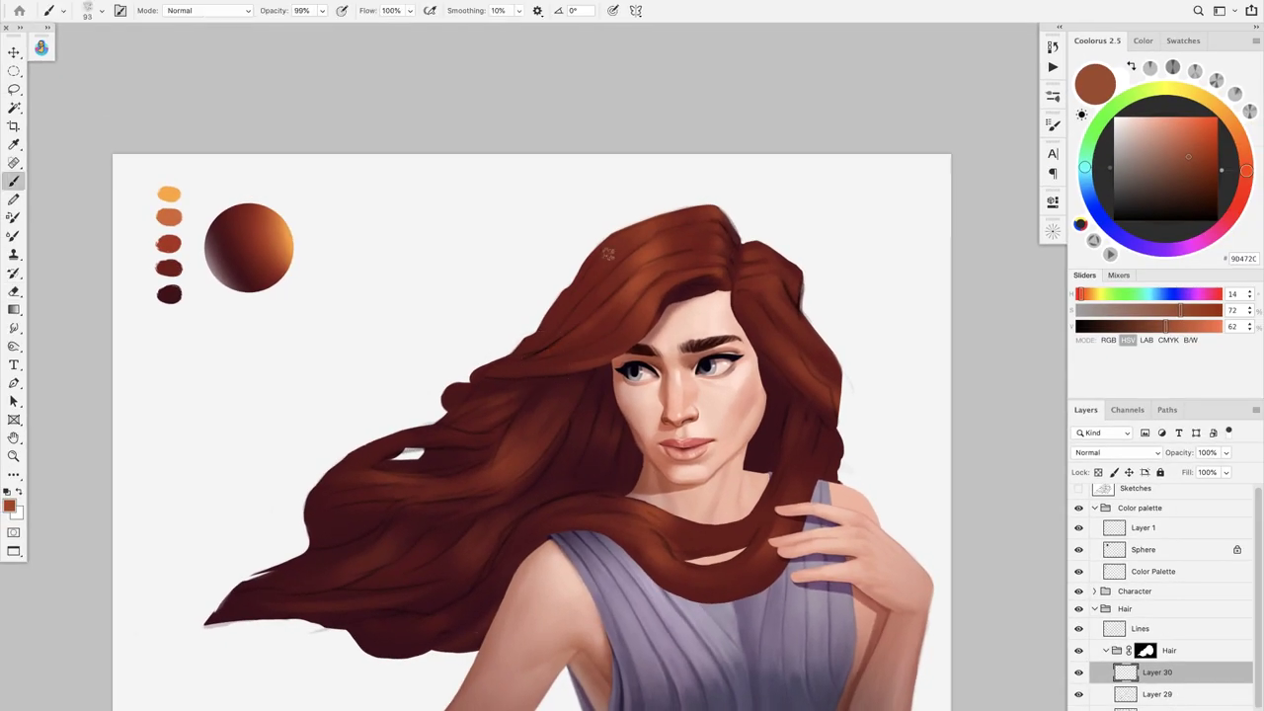
key(ctrl+minus)
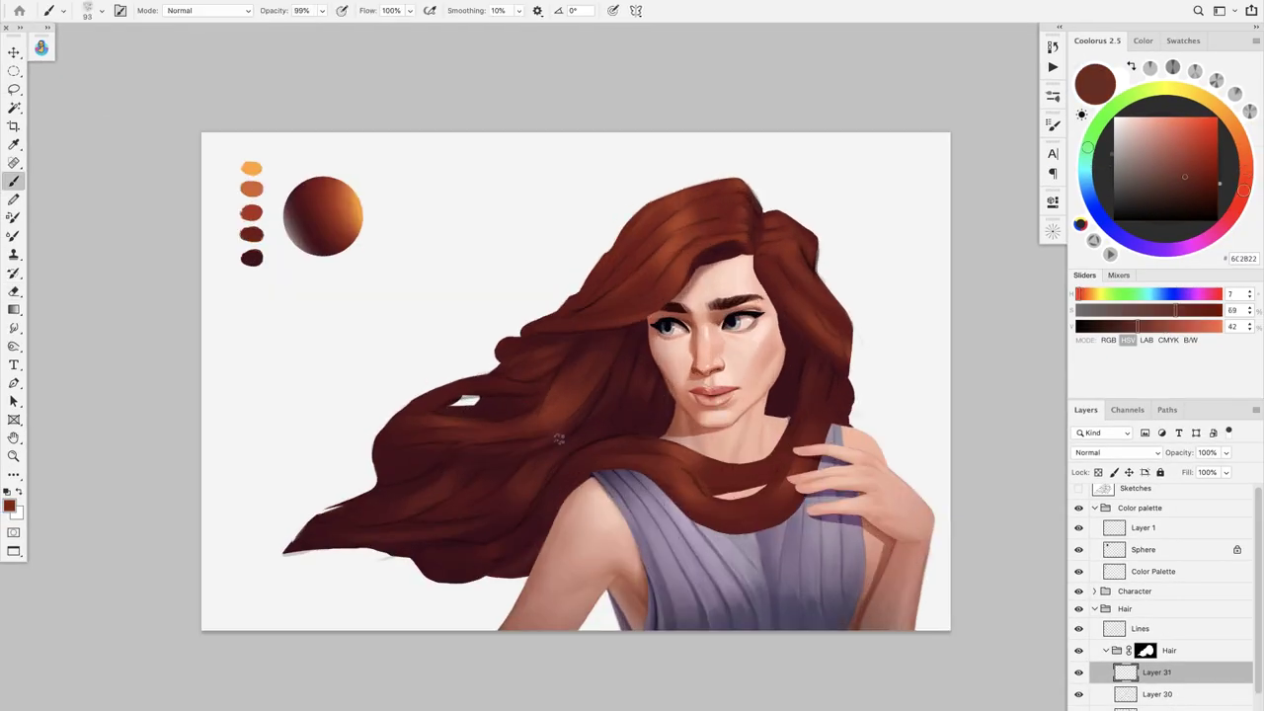
key(ctrl+plus)
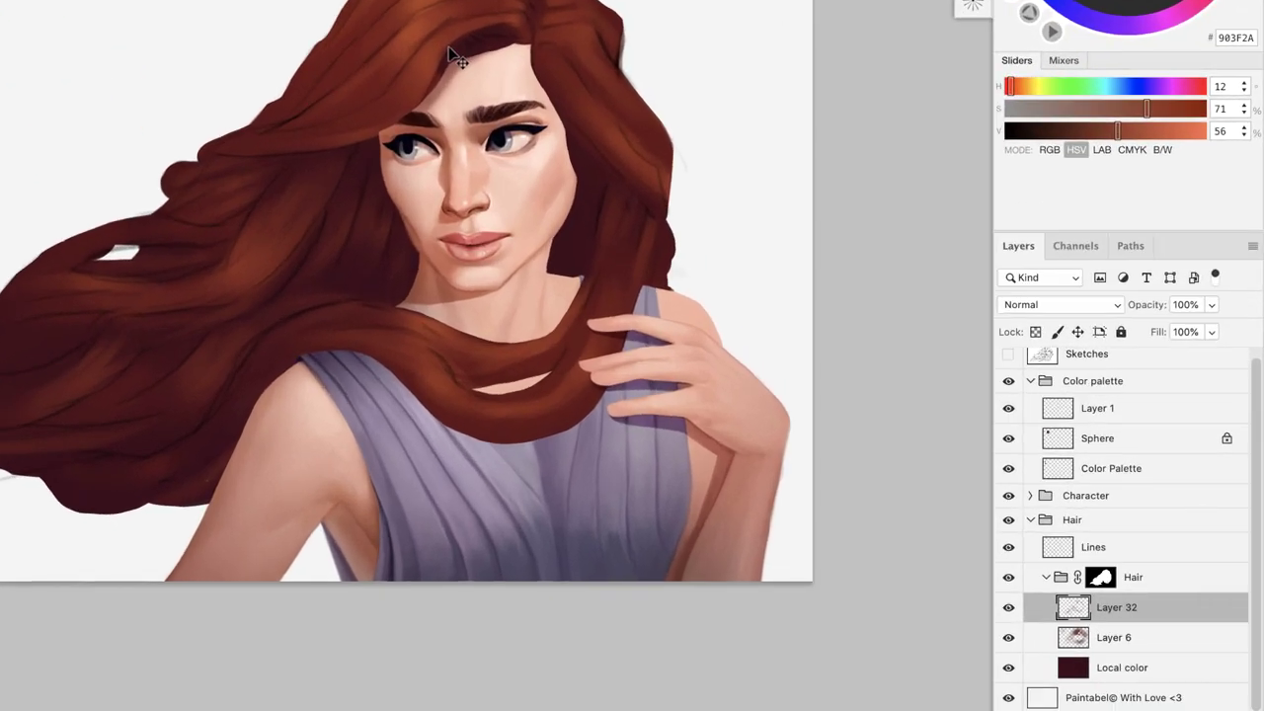
Step: Add a Color Dodge layer above Layer 32 in the Hair group and choose an enlarged Soft Round 200 2 brush
key(alt+shift+super+n)
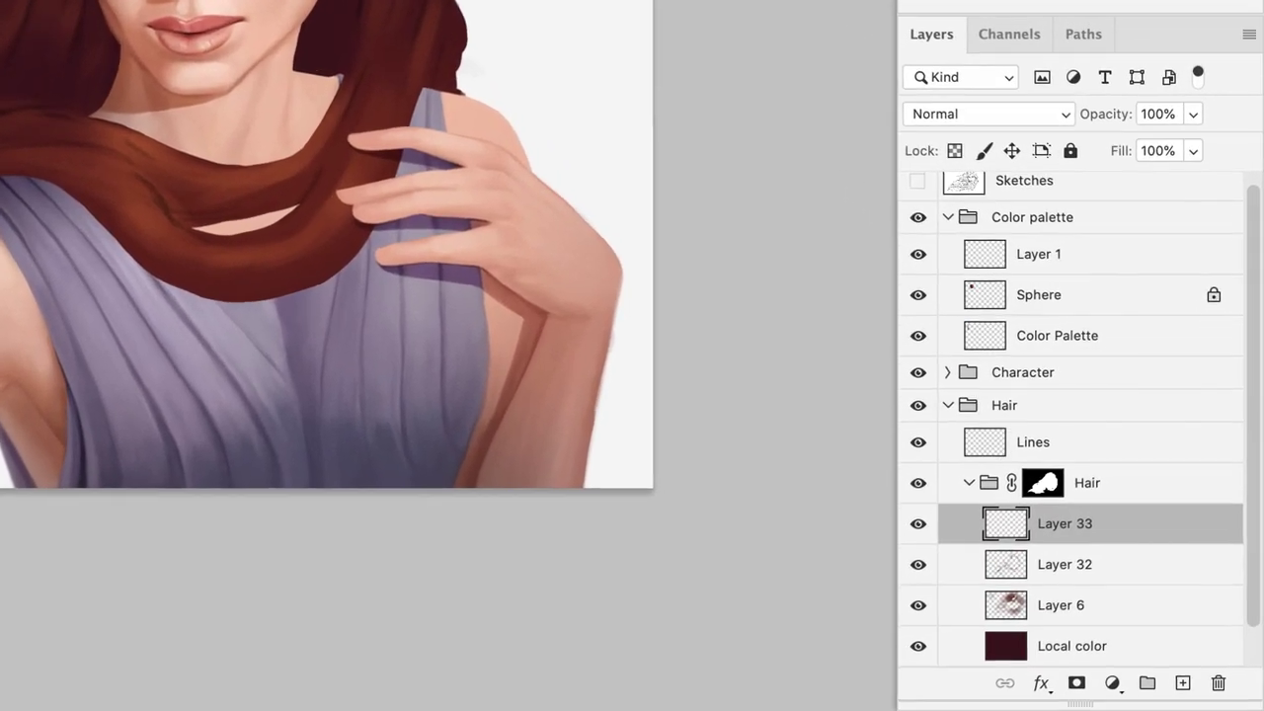
click(1064, 115)
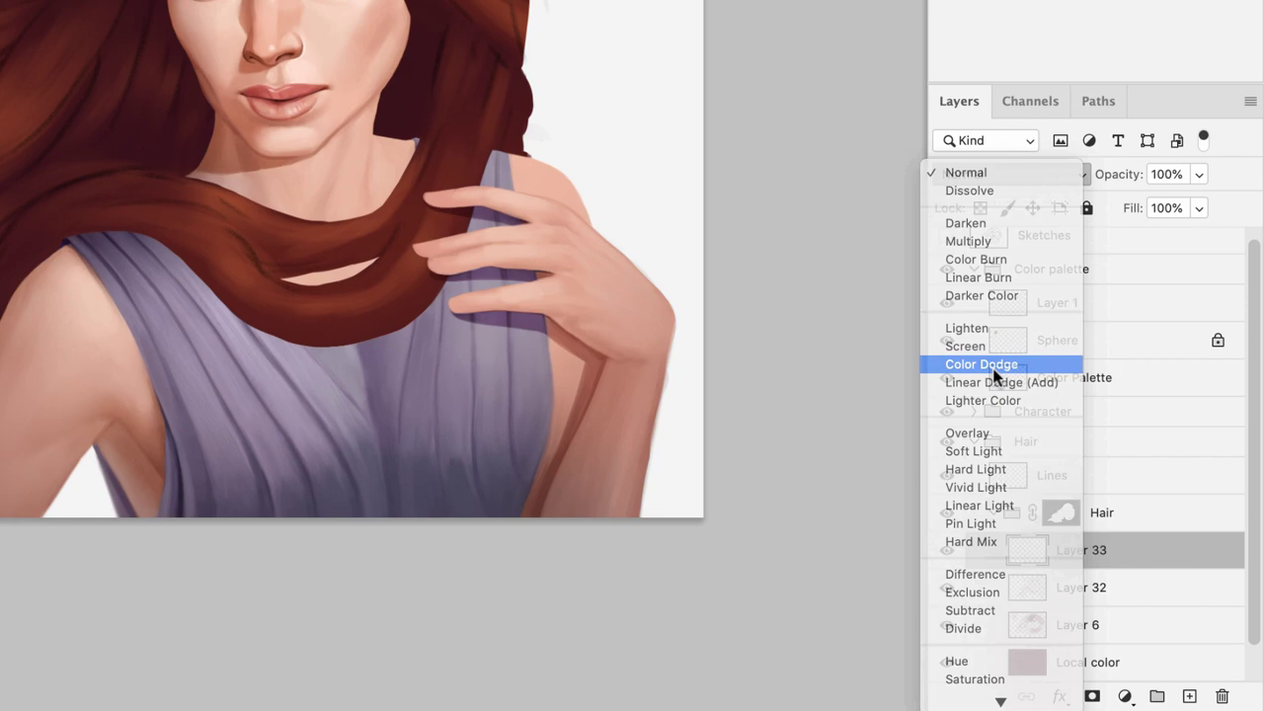
click(968, 324)
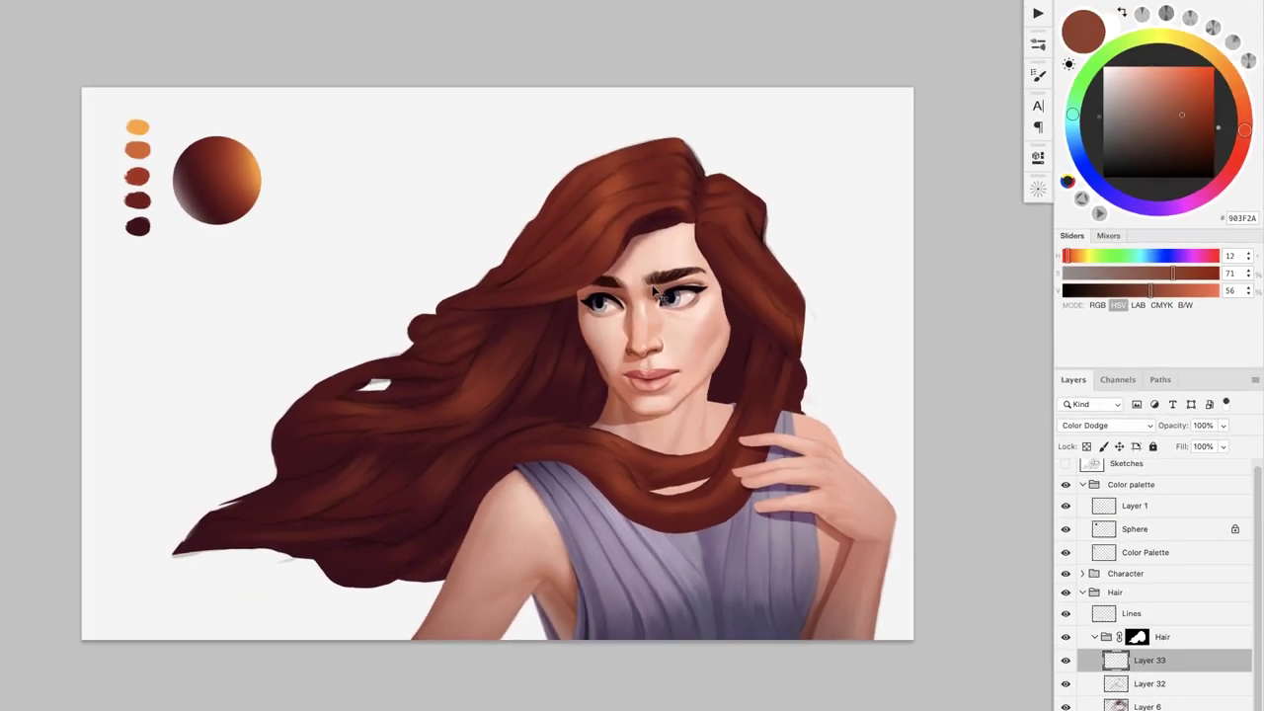
right_click(678, 319)
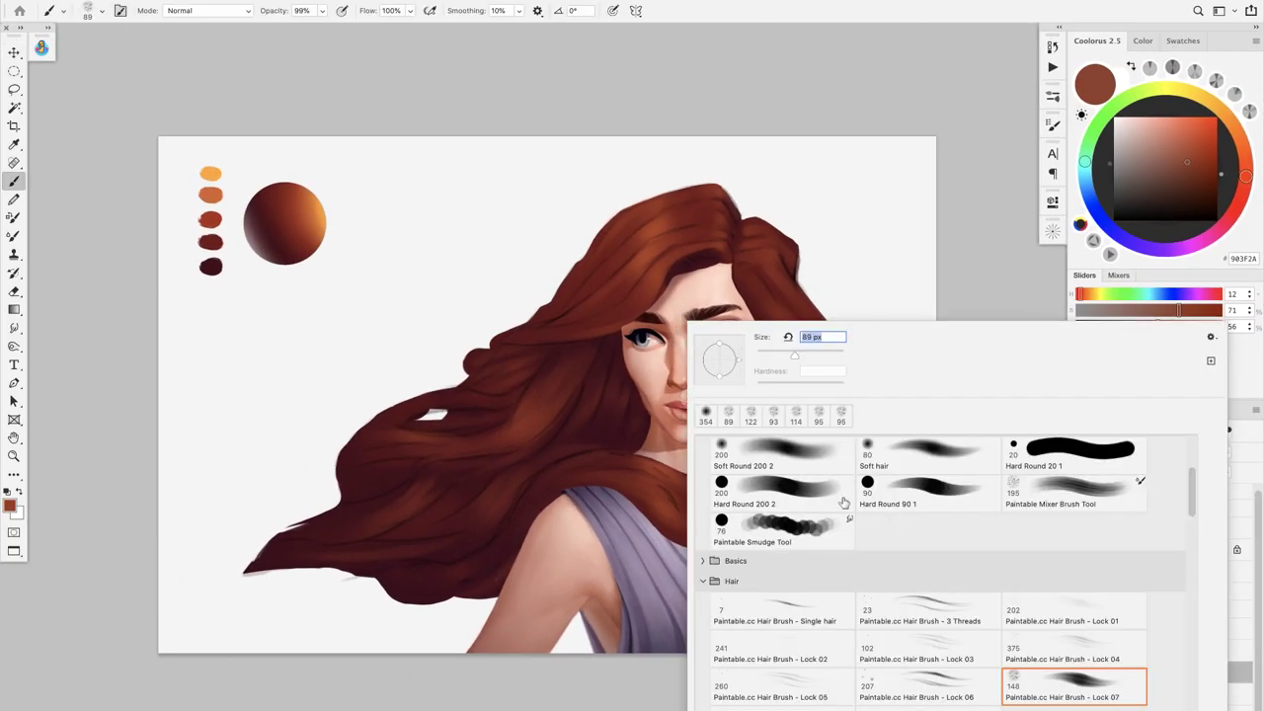
double_click(791, 457)
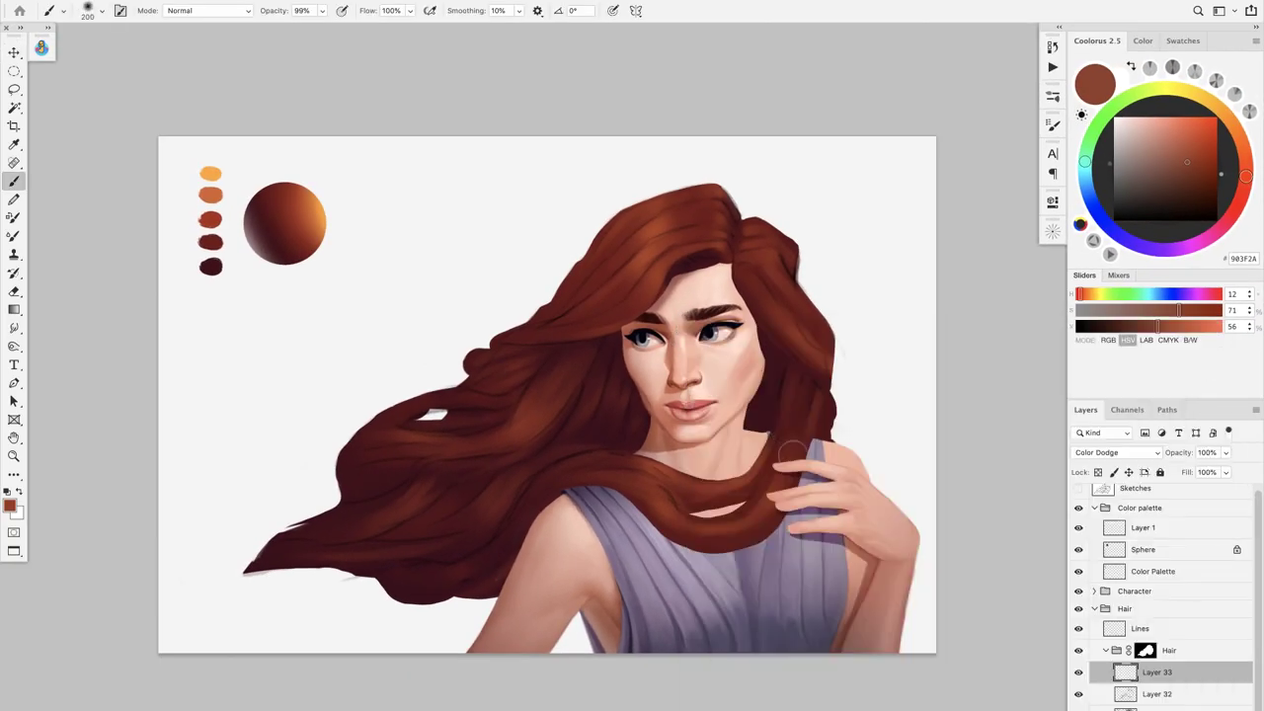
drag(688, 334, 785, 353)
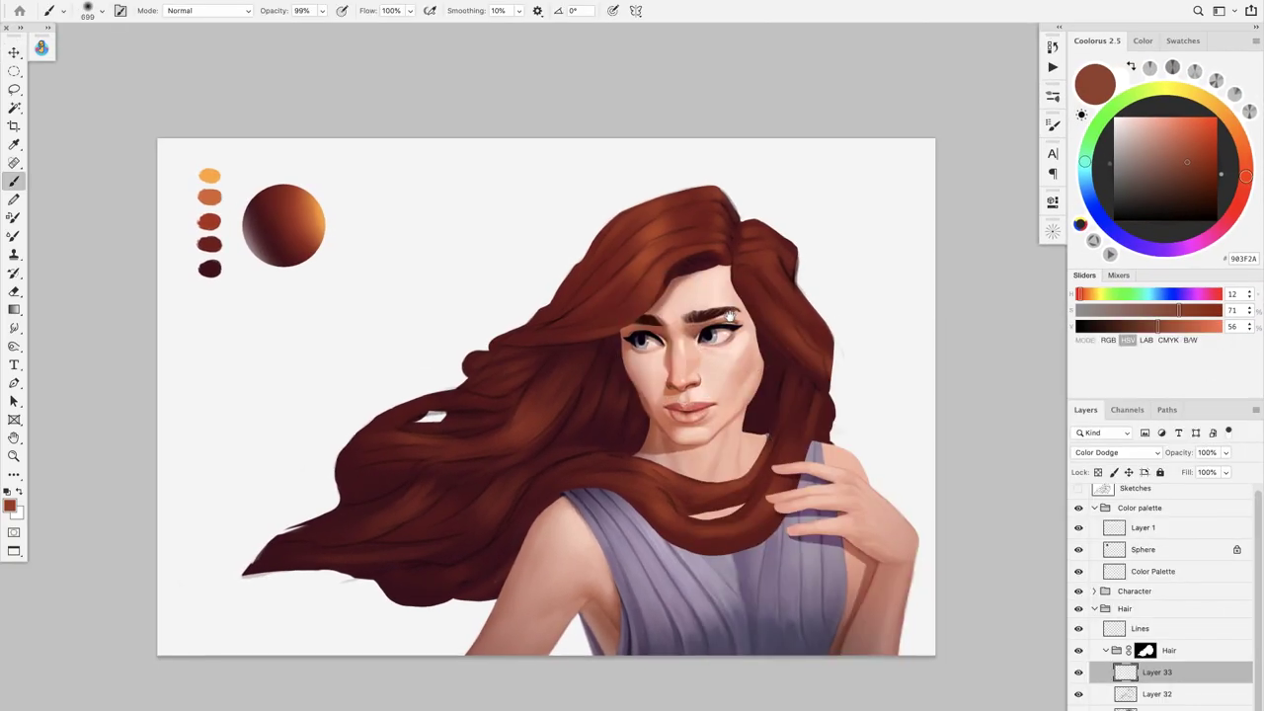
Step: Try a Color Dodge glow over the crown in dark orange #653914 (hue 27, saturation 80, brightness 40)
scroll(698, 342, up, 4)
drag(707, 360, 726, 330)
scroll(726, 329, down, 3)
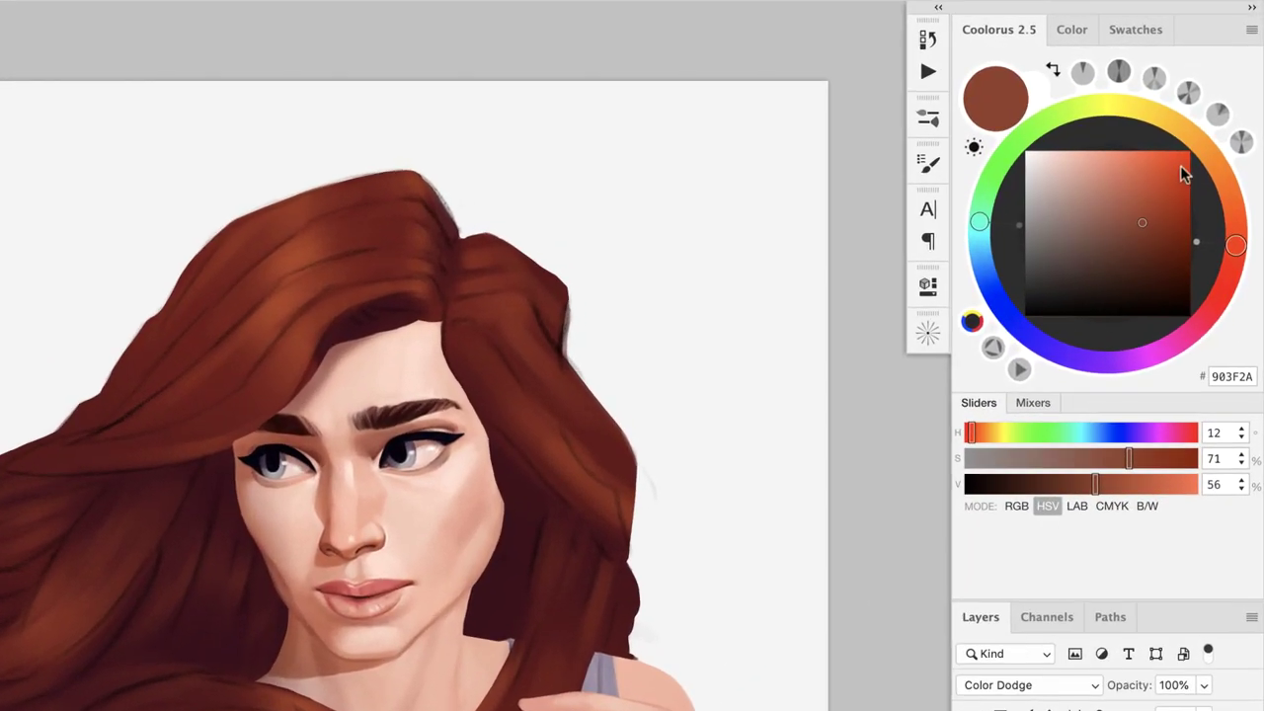
click(1225, 195)
drag(1225, 197, 1230, 177)
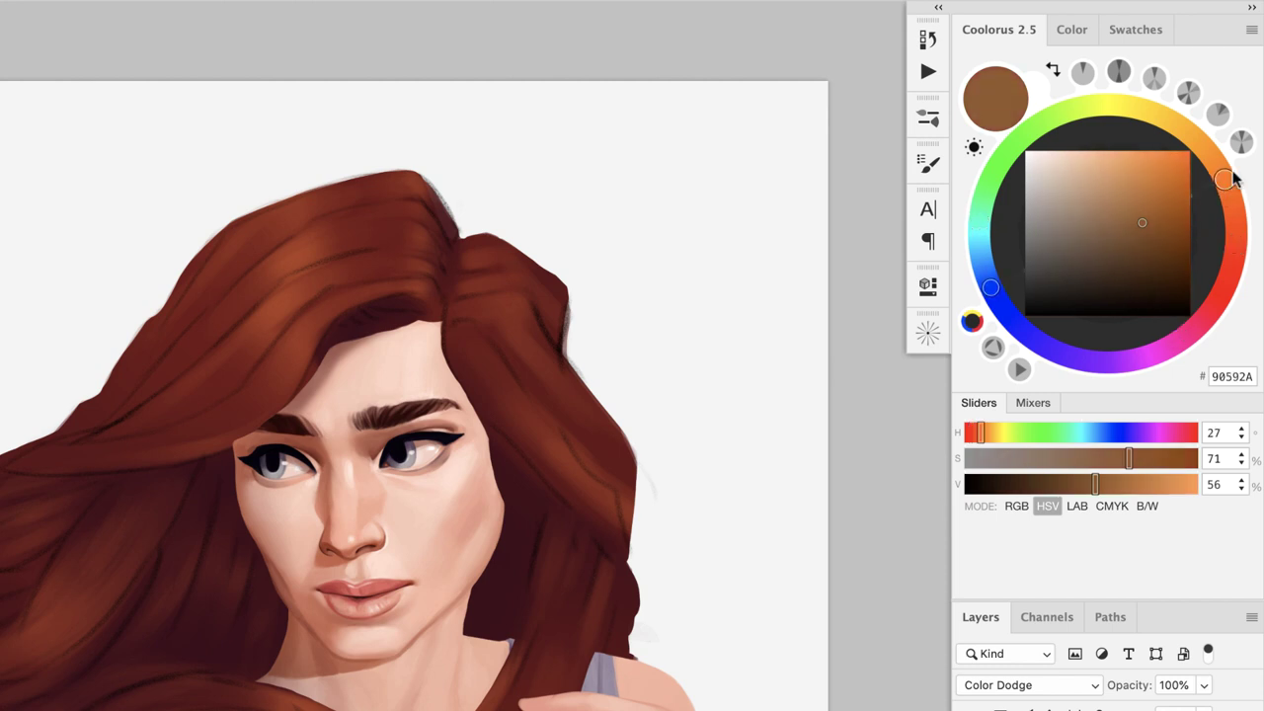
click(1158, 251)
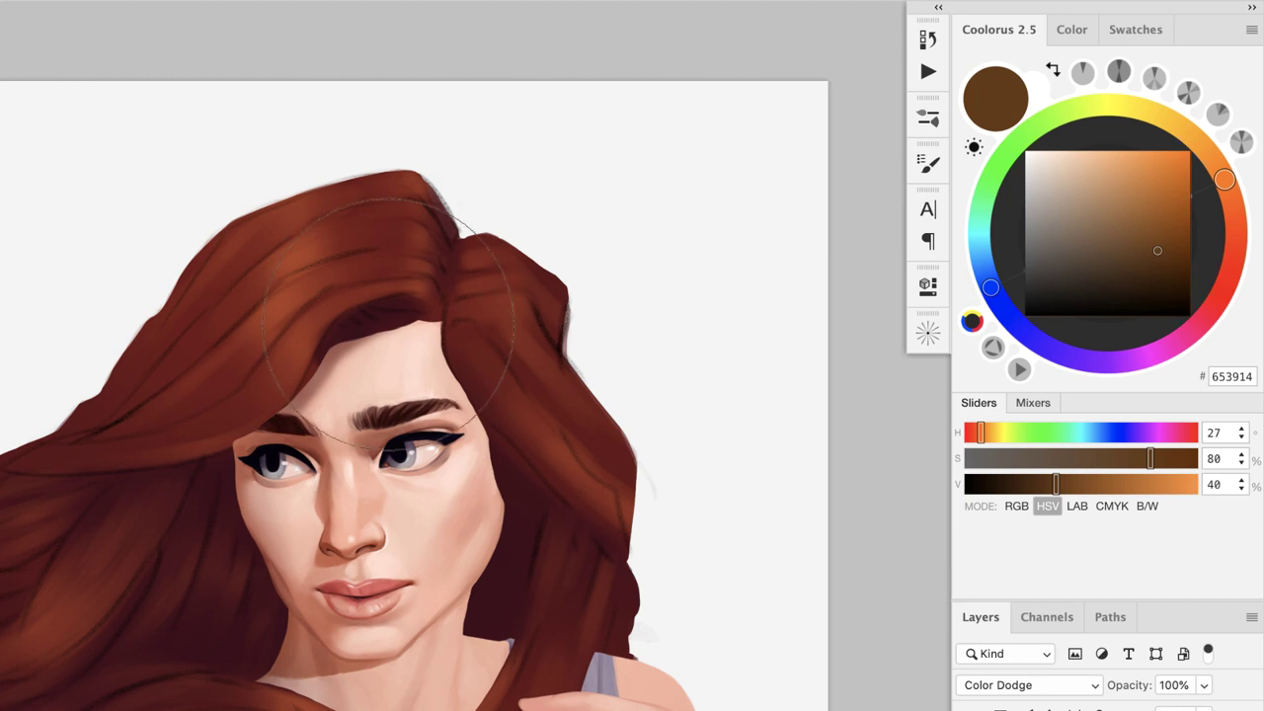
drag(179, 372, 537, 287)
mouse_move(255, 364)
mouse_down()
mouse_move(185, 448)
mouse_move(148, 438)
mouse_up()
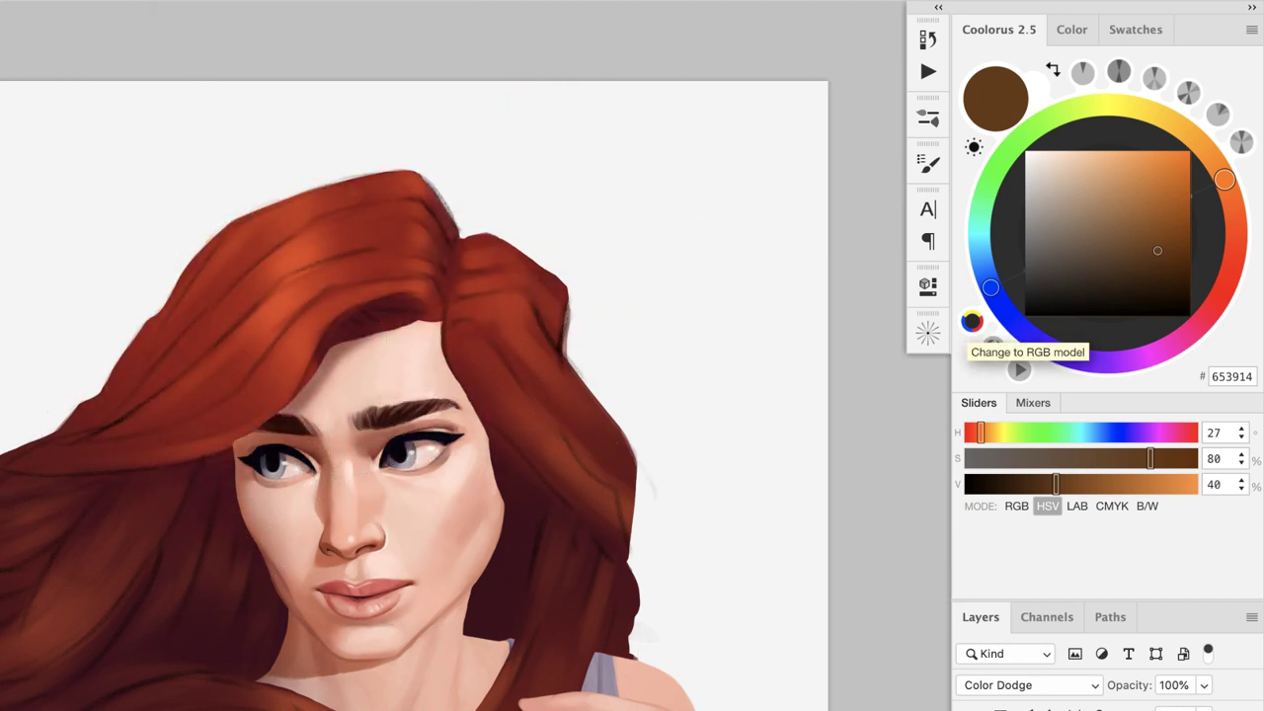
key(ctrl+z)
Step: Try a Color Dodge glow over the crown and side locks in olive green #506514
click(1101, 106)
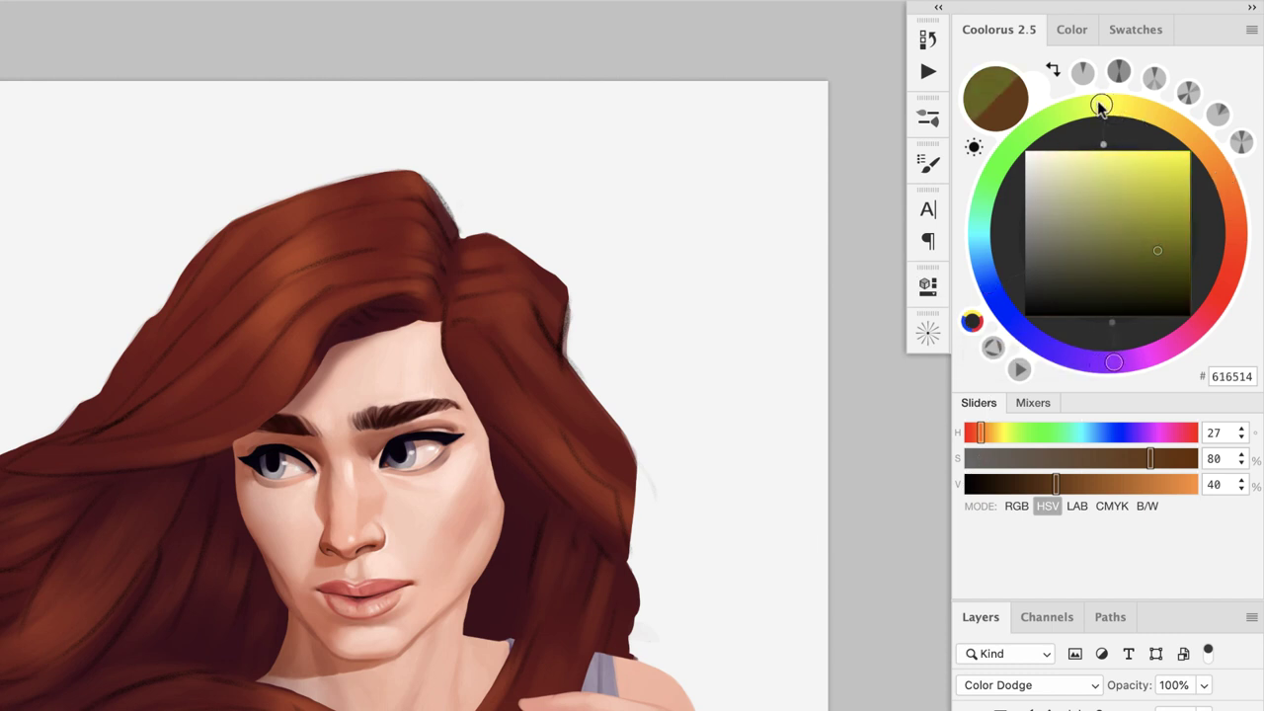
drag(1101, 106, 1074, 108)
mouse_move(325, 325)
mouse_down()
mouse_move(457, 297)
mouse_move(474, 339)
mouse_move(256, 342)
mouse_move(371, 268)
mouse_move(434, 274)
mouse_move(294, 313)
mouse_move(278, 289)
mouse_move(415, 286)
mouse_move(558, 342)
mouse_up()
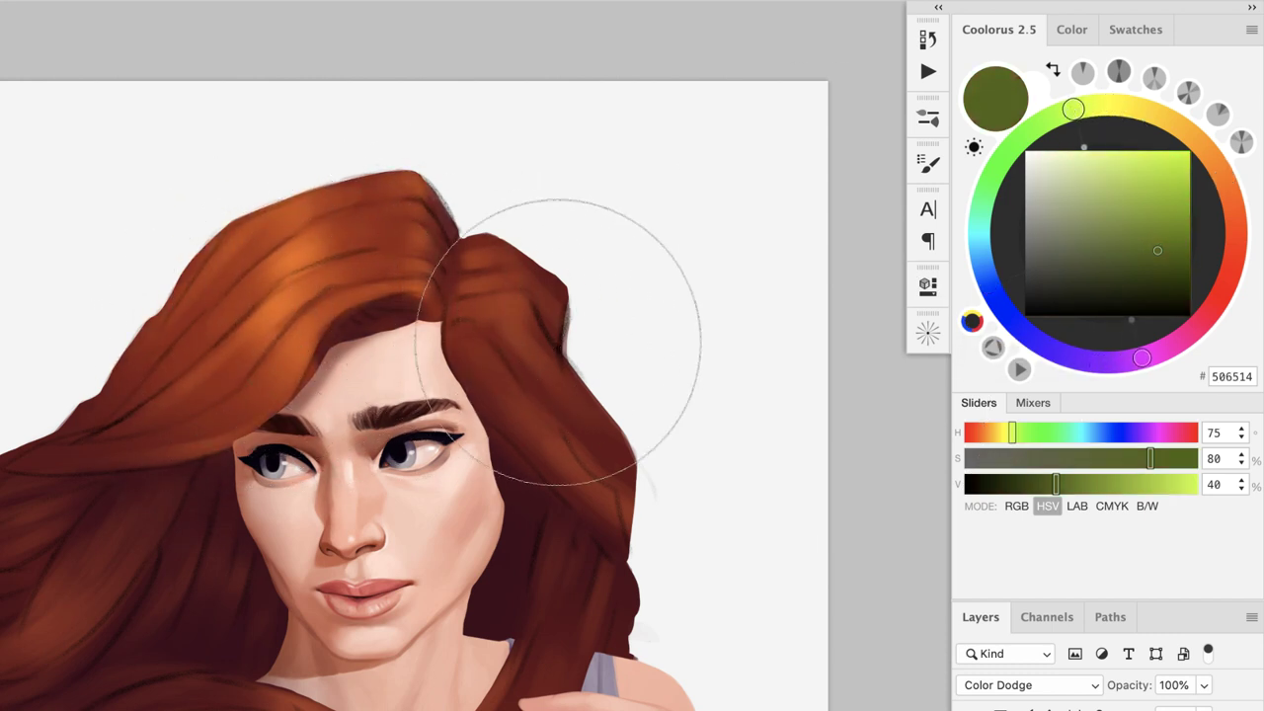
key(ctrl+z)
key(ctrl+z)
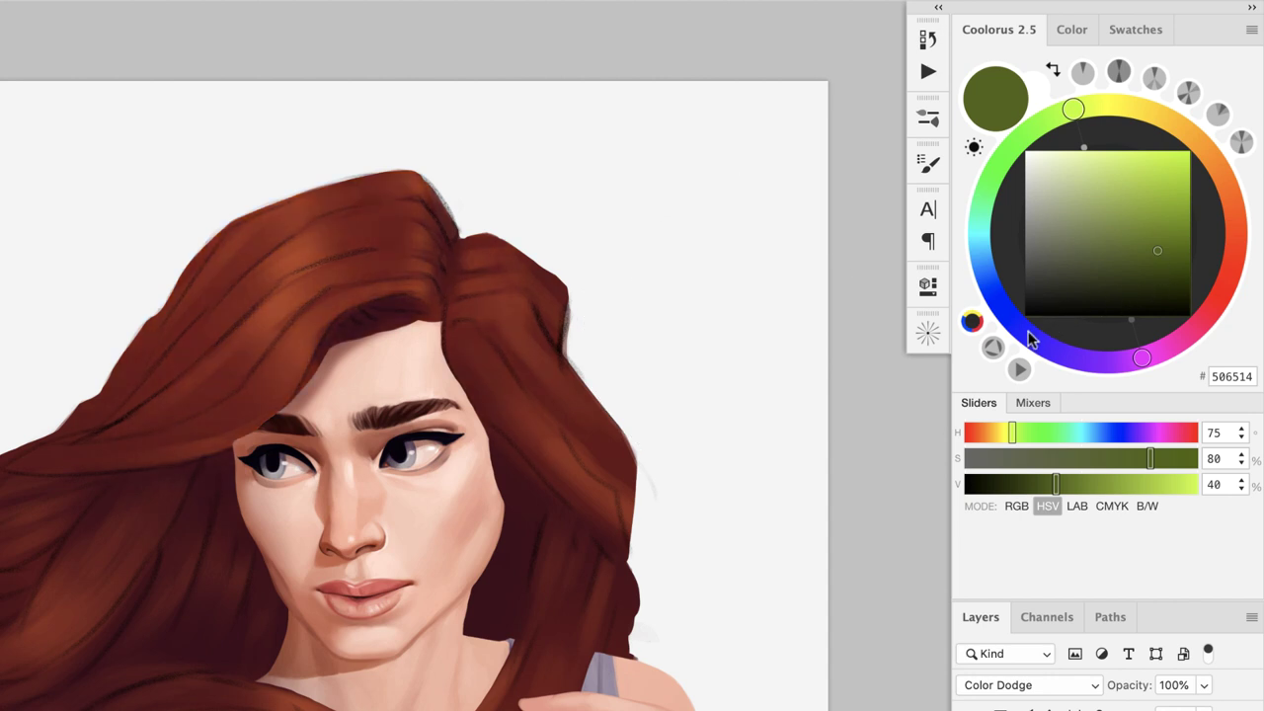
Step: Try a Color Dodge glow over the crown and flowing locks in dark blue #281465
click(1035, 340)
mouse_move(328, 290)
mouse_down()
mouse_move(517, 233)
mouse_move(376, 398)
mouse_move(104, 565)
mouse_up()
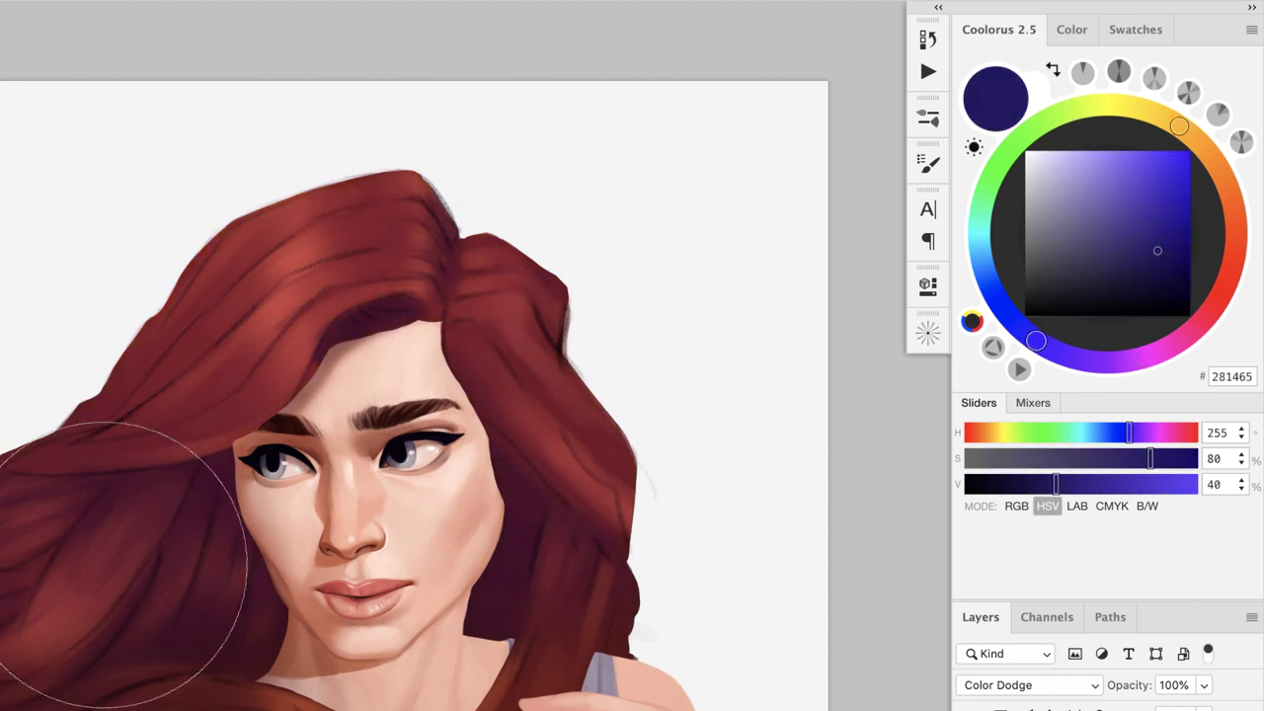
key(ctrl+z)
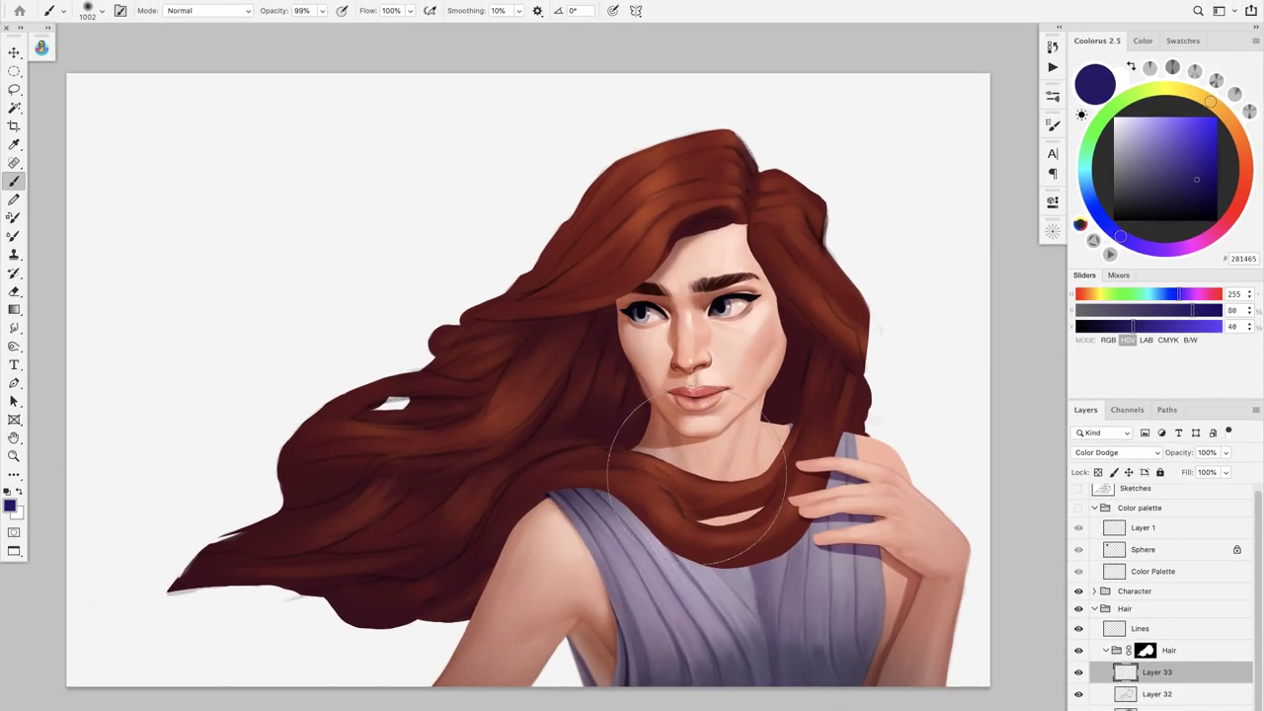
Step: Try glows over the crown in olive green #5C6514 and in a red hue for comparison
click(1143, 95)
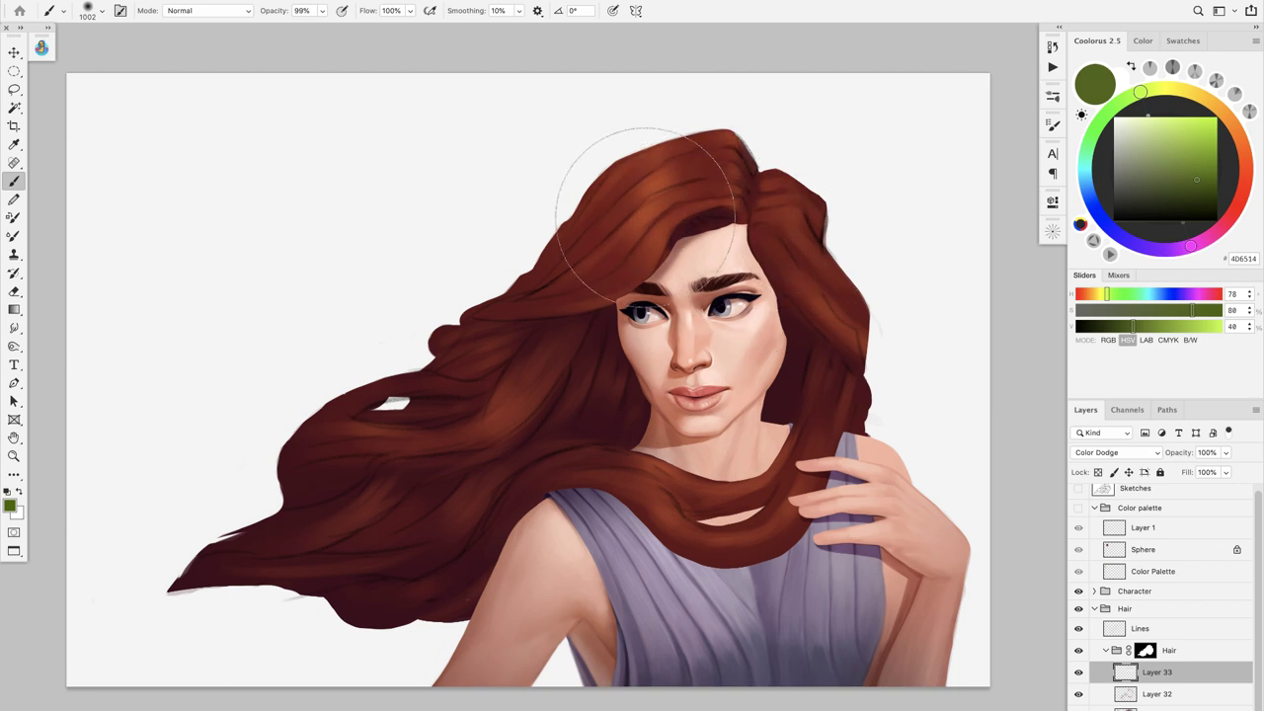
drag(1145, 98, 1158, 92)
click(691, 173)
key(ctrl+z)
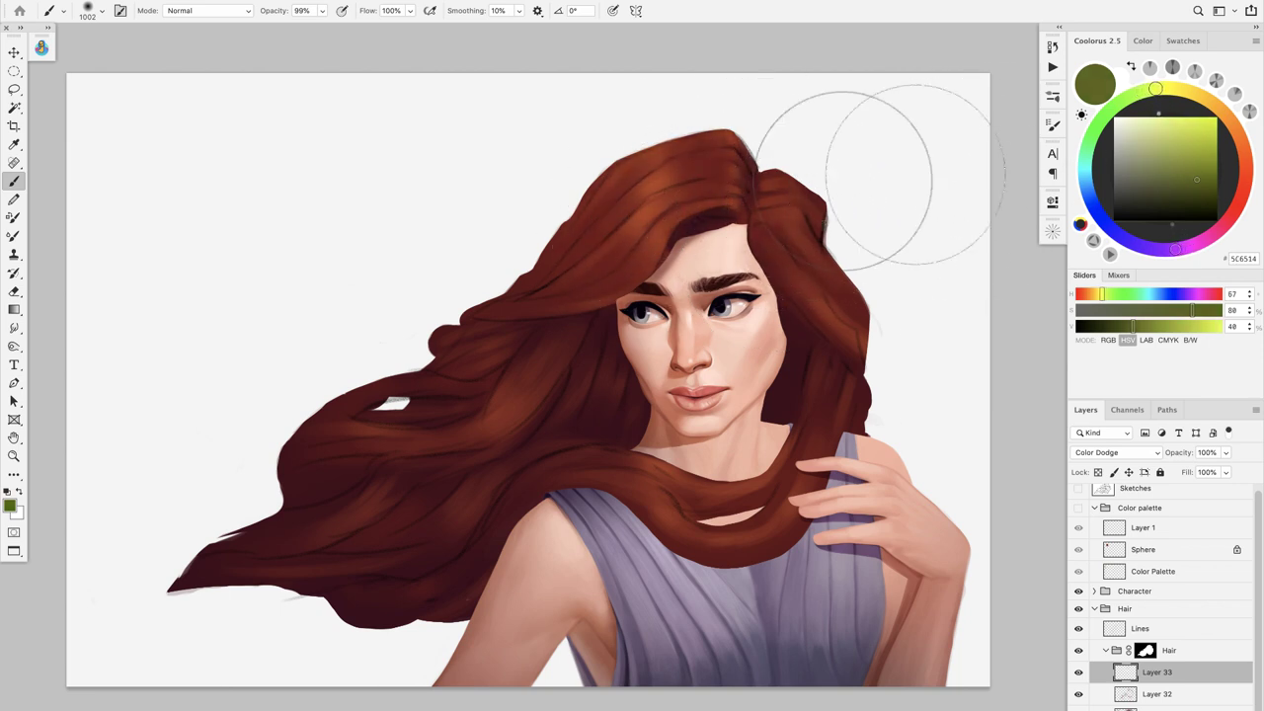
click(1247, 176)
drag(632, 222, 781, 195)
key(ctrl+z)
Step: Set the brush colour to olive green #5D6514 and paint a soft Color Dodge glow over the crown and the locks beside the parting
click(1157, 89)
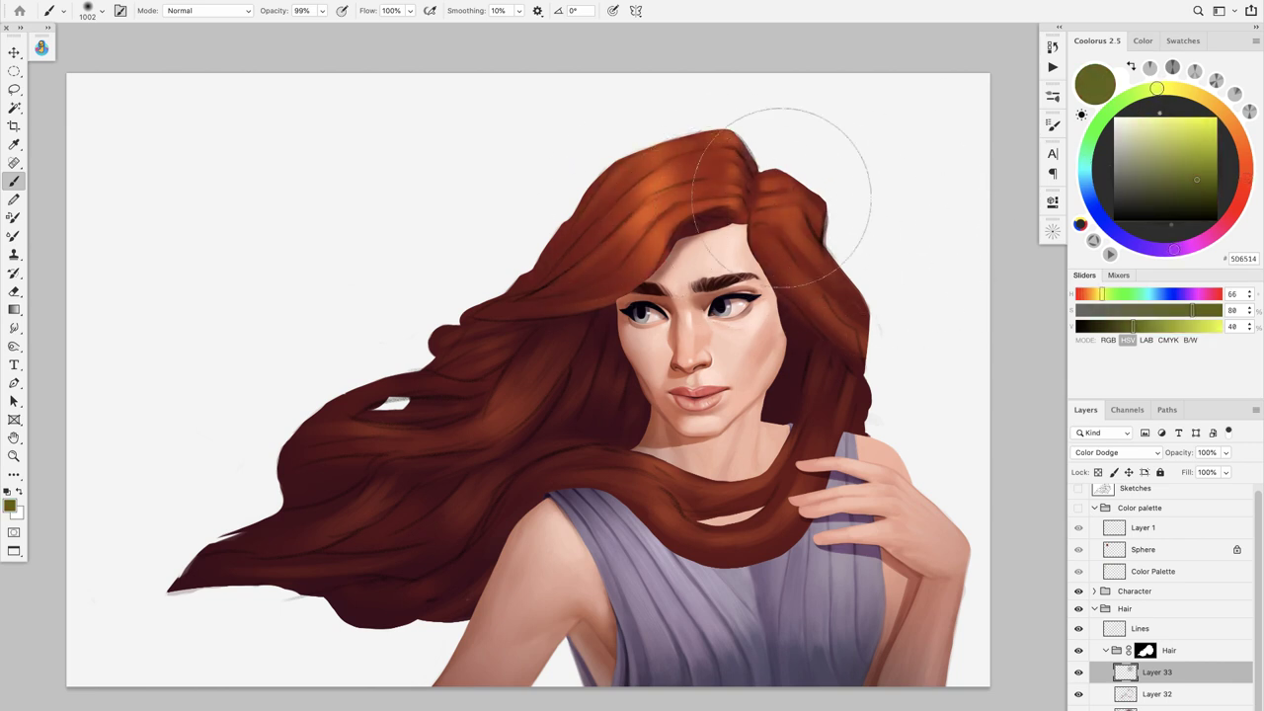
key(ctrl+z)
drag(733, 245, 718, 240)
scroll(718, 240, up, 5)
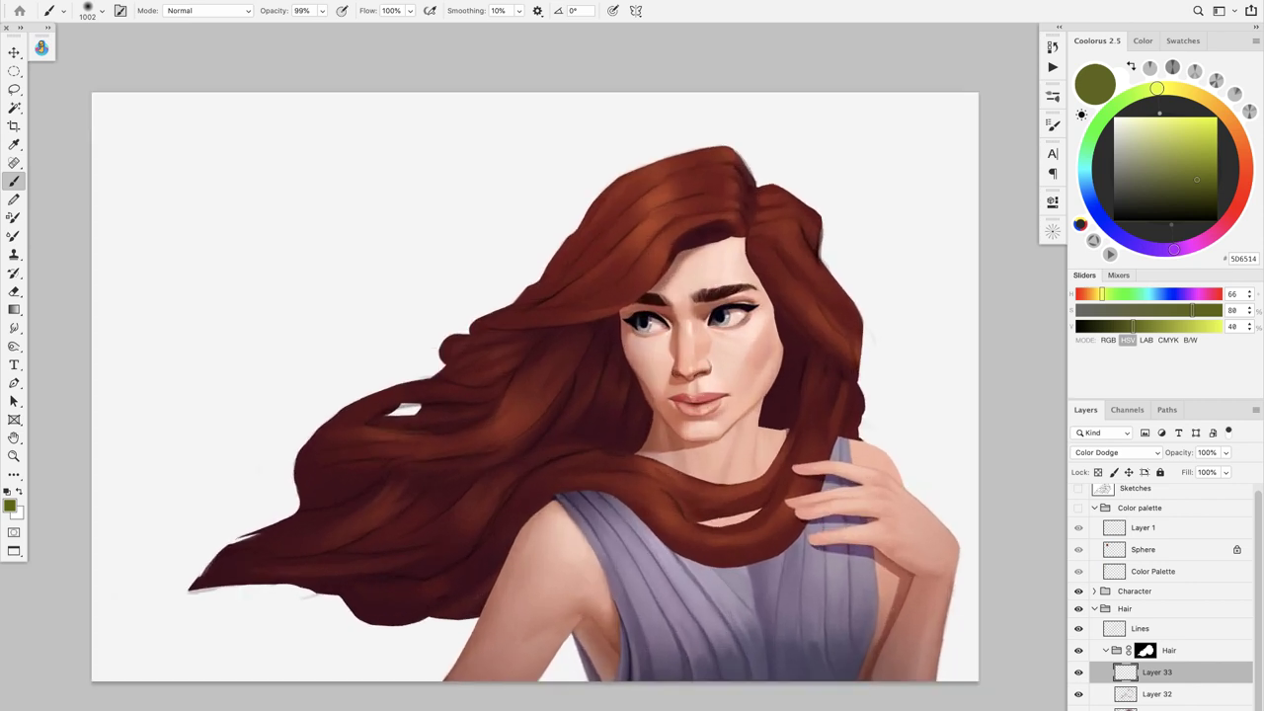
drag(613, 203, 759, 193)
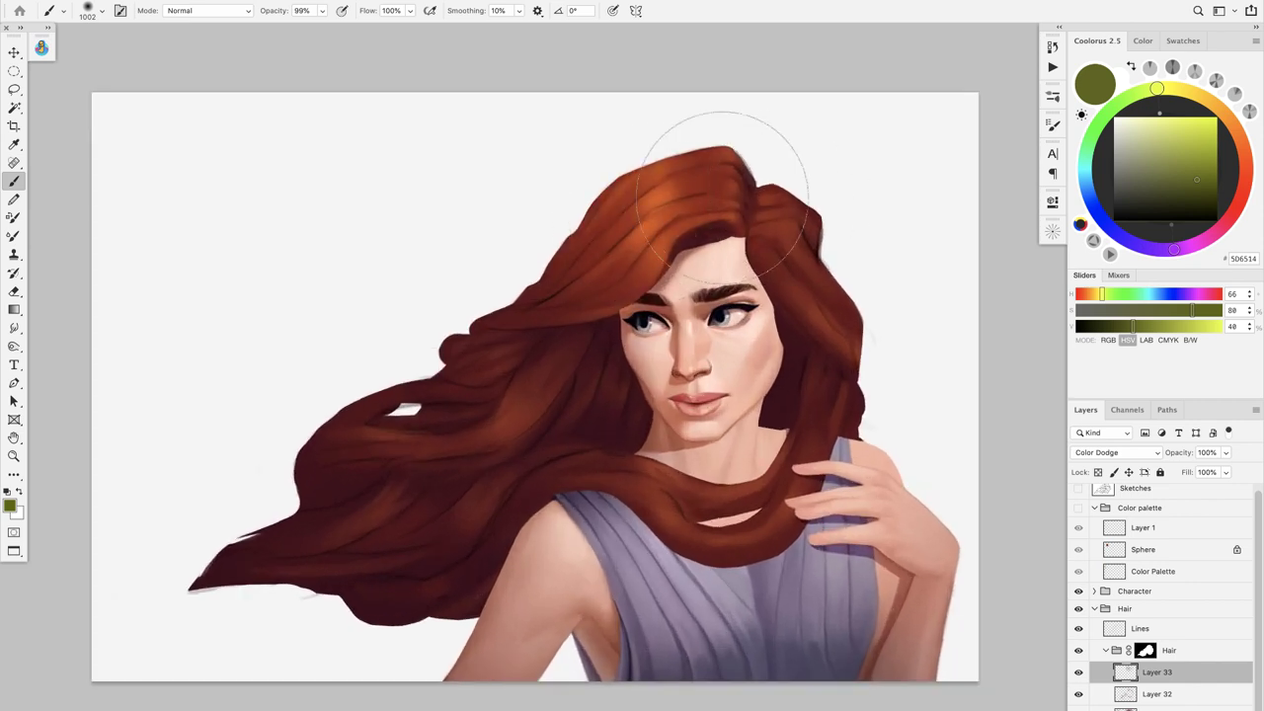
drag(631, 210, 645, 224)
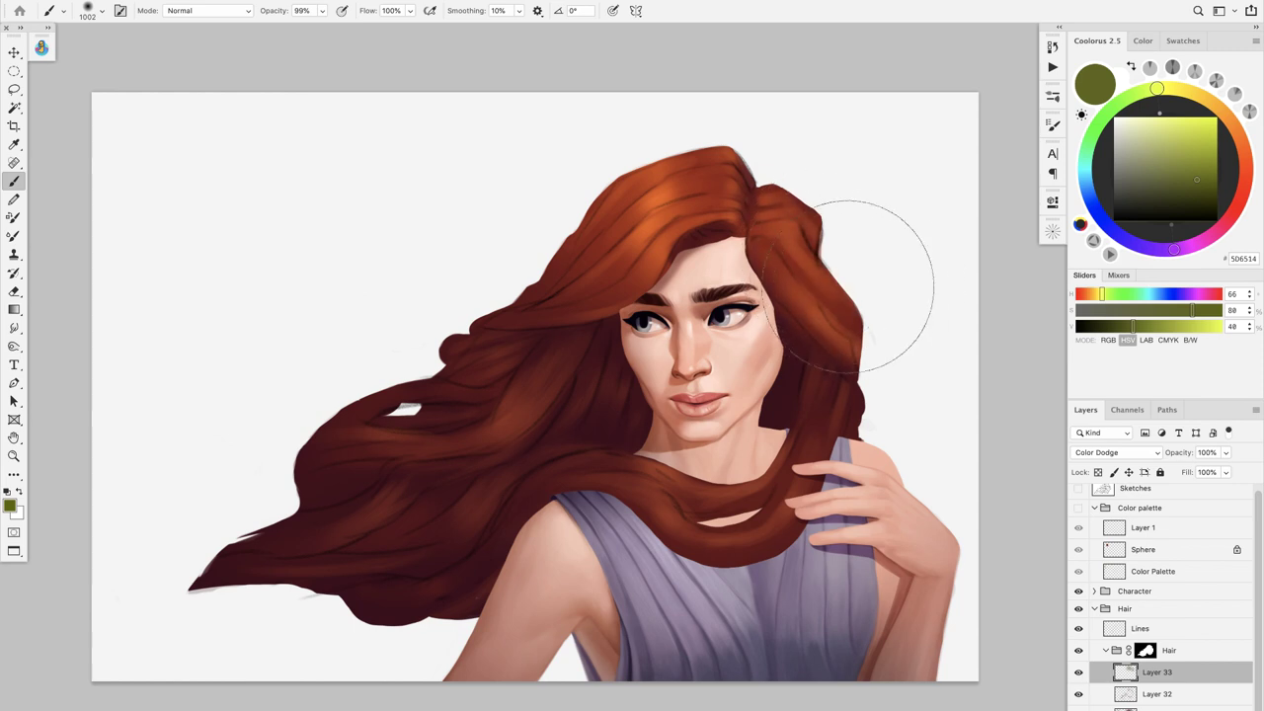
Step: Undo a trial glow over the whole hair and brush it only on the middle flowing locks and the lock around the neck
mouse_move(553, 415)
mouse_down()
mouse_move(283, 523)
mouse_move(297, 553)
mouse_up()
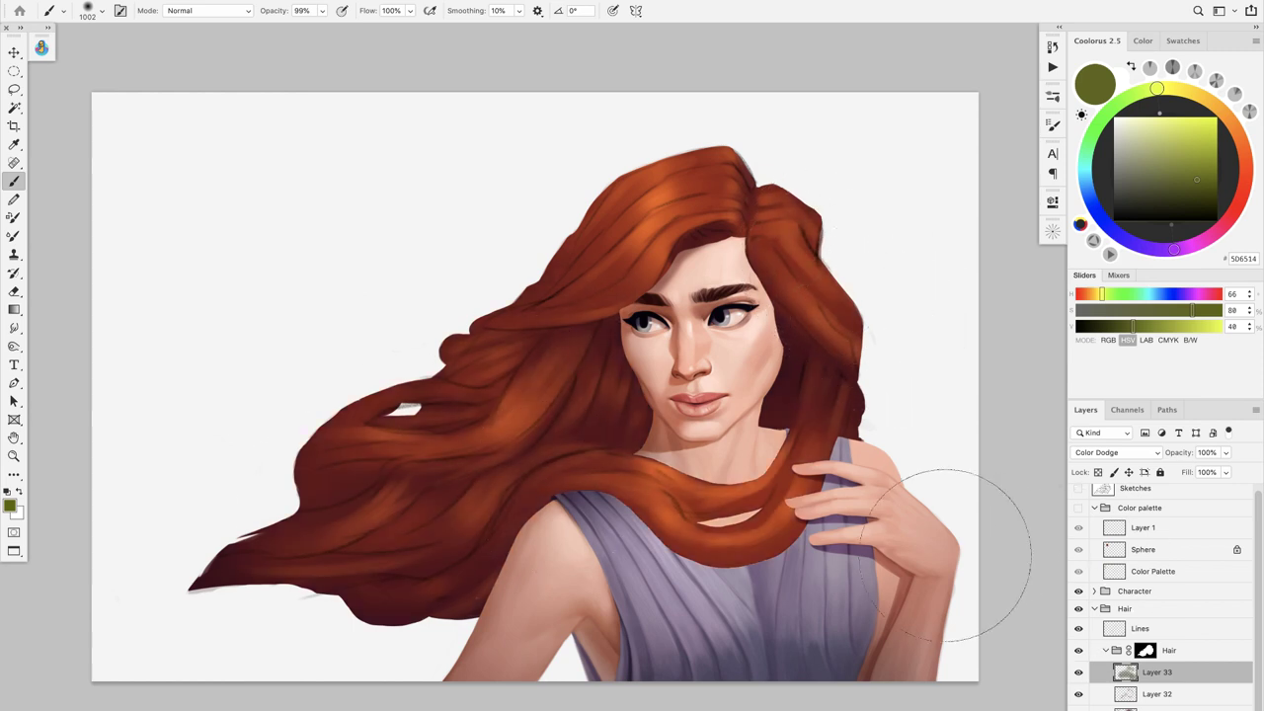
key(ctrl+z)
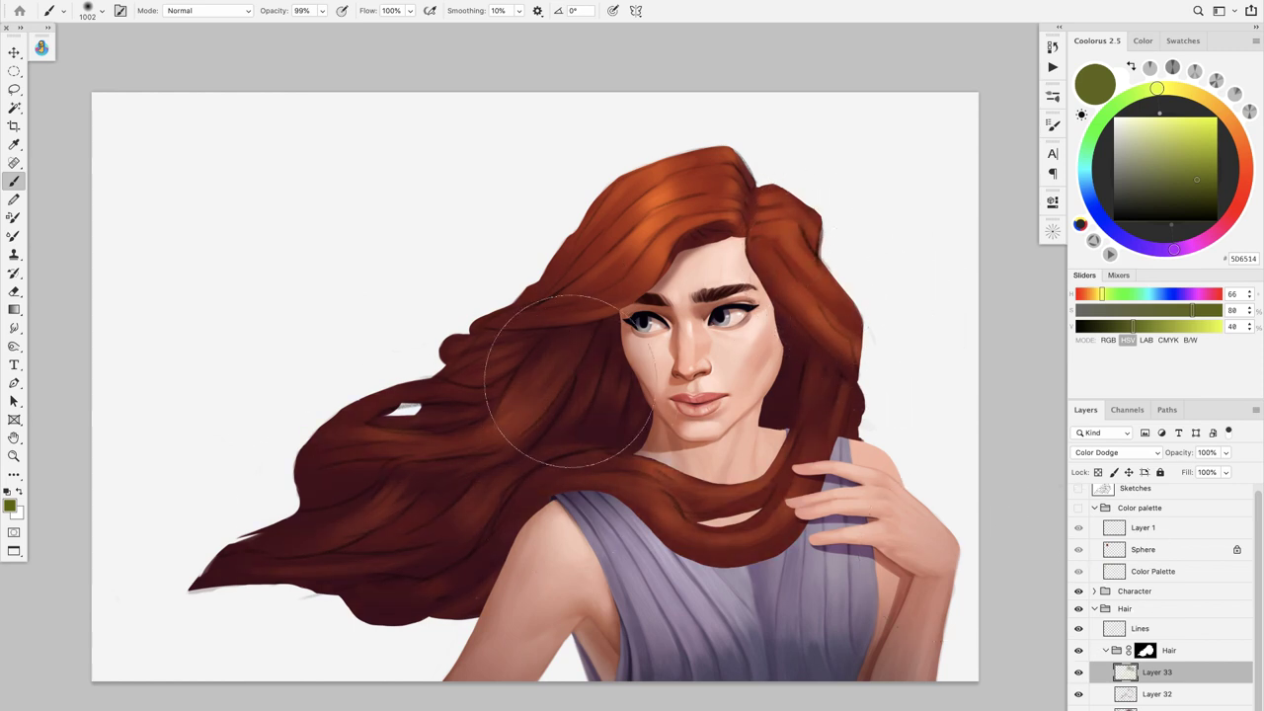
mouse_move(547, 382)
mouse_down()
mouse_move(550, 479)
mouse_move(495, 421)
mouse_move(408, 435)
mouse_move(460, 425)
mouse_move(683, 457)
mouse_move(642, 484)
mouse_up()
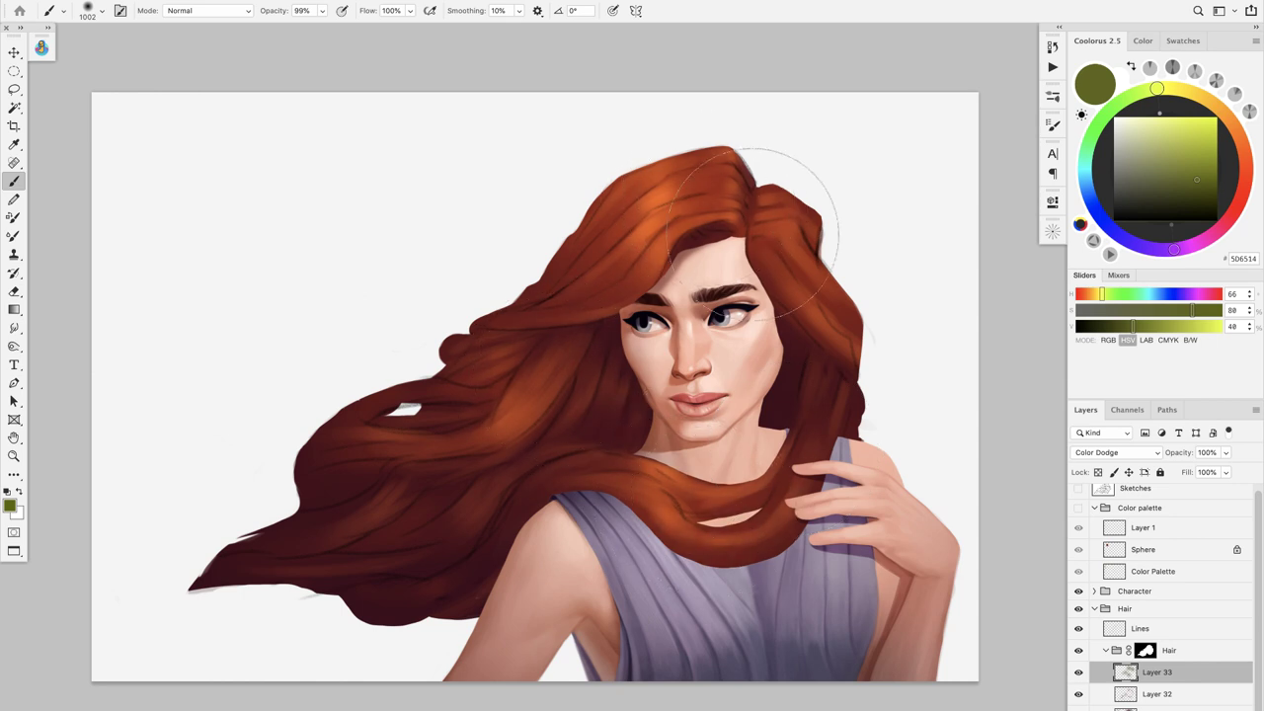
drag(751, 415, 706, 419)
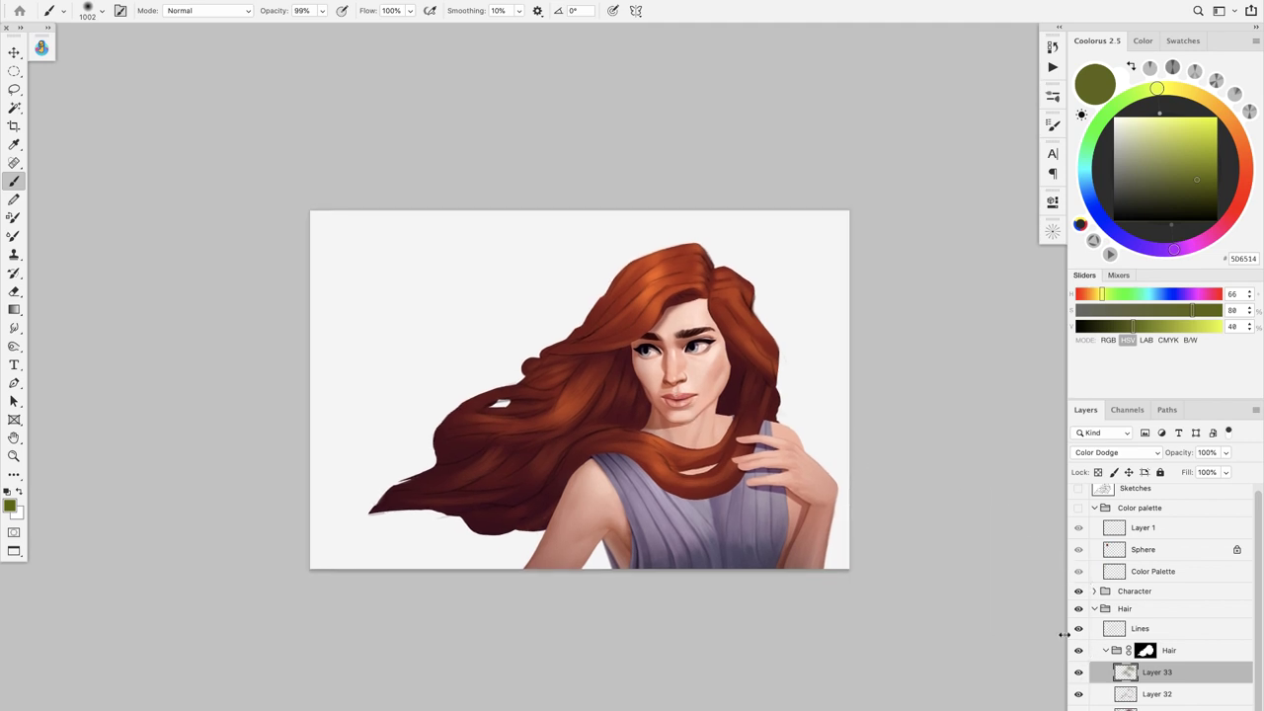
Step: Compare the hair with and without the glow layer, examining how it changes the crown and flowing locks
click(1079, 673)
click(1079, 674)
click(1079, 673)
click(1079, 673)
drag(631, 400, 669, 435)
key(v)
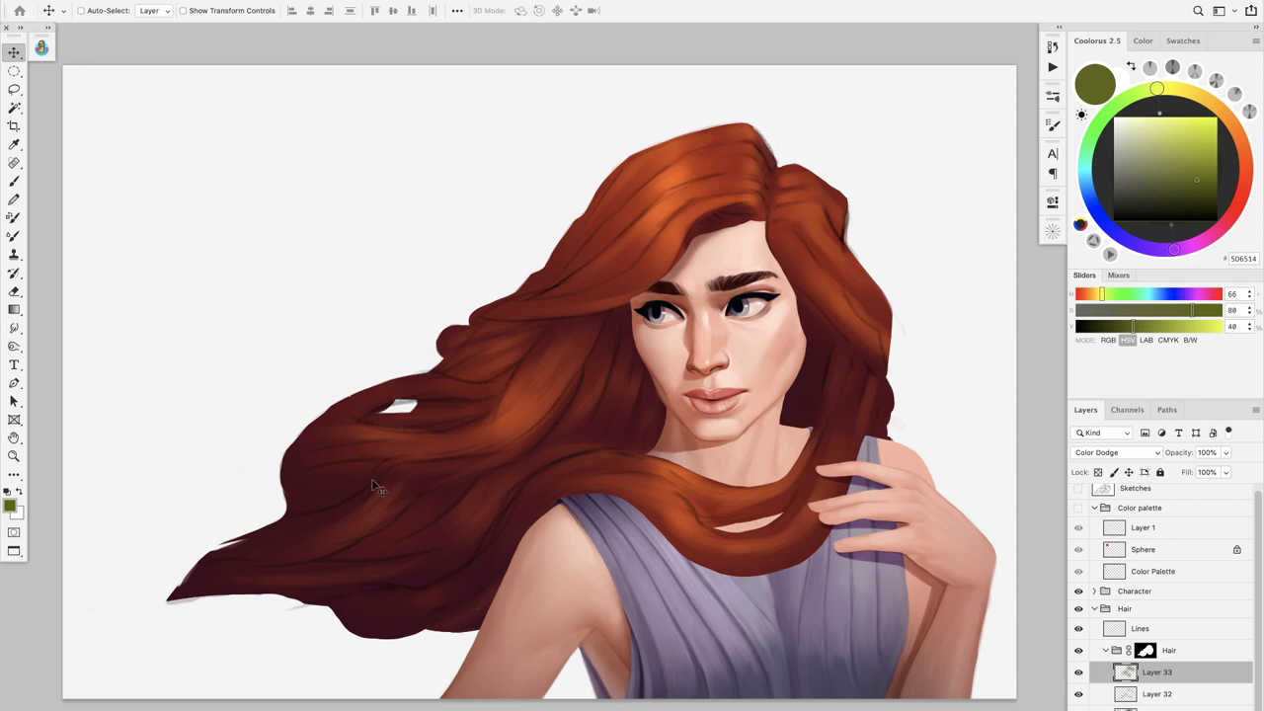
Step: Review the glow layer's available blend modes and keep Color Dodge
scroll(622, 524, down, 2)
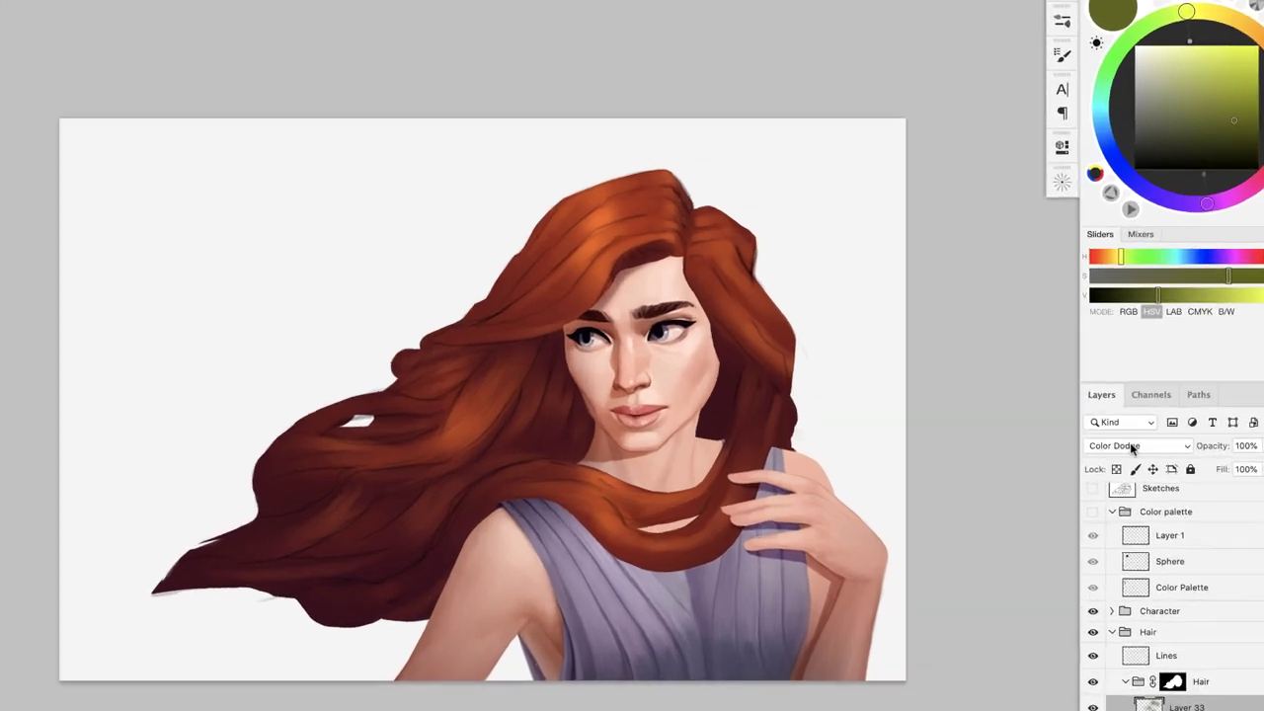
click(1114, 453)
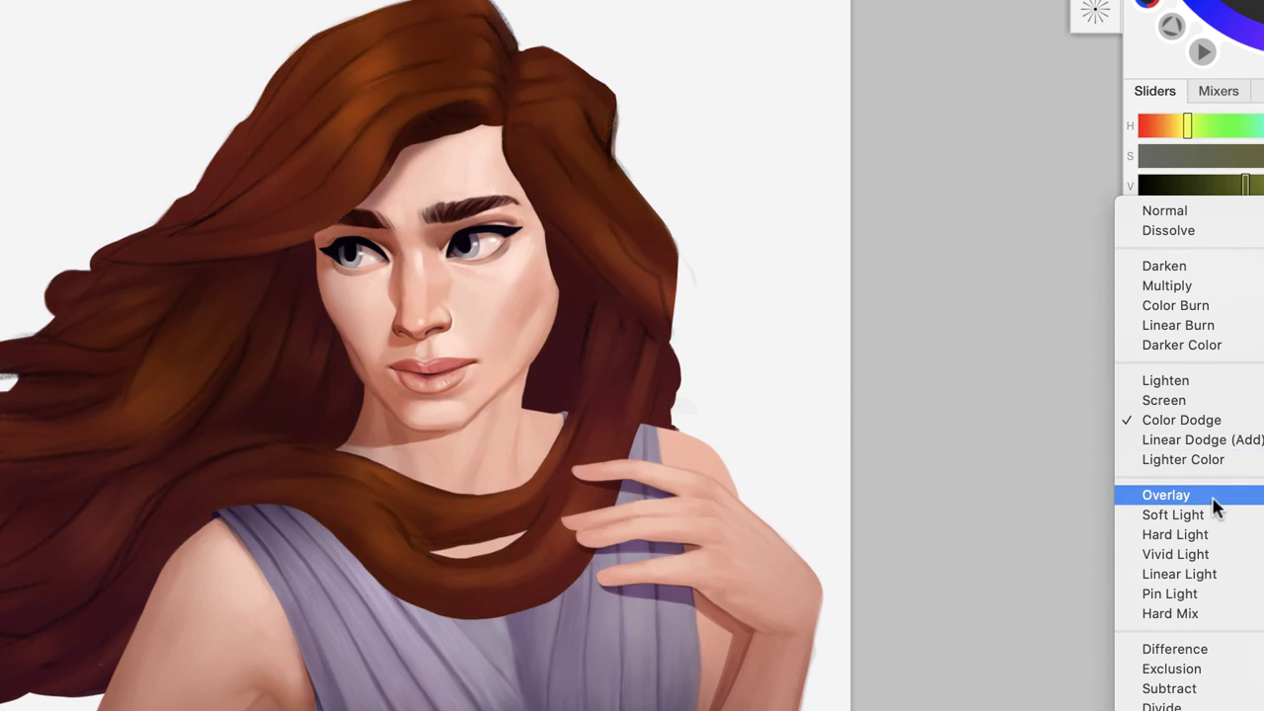
click(1223, 420)
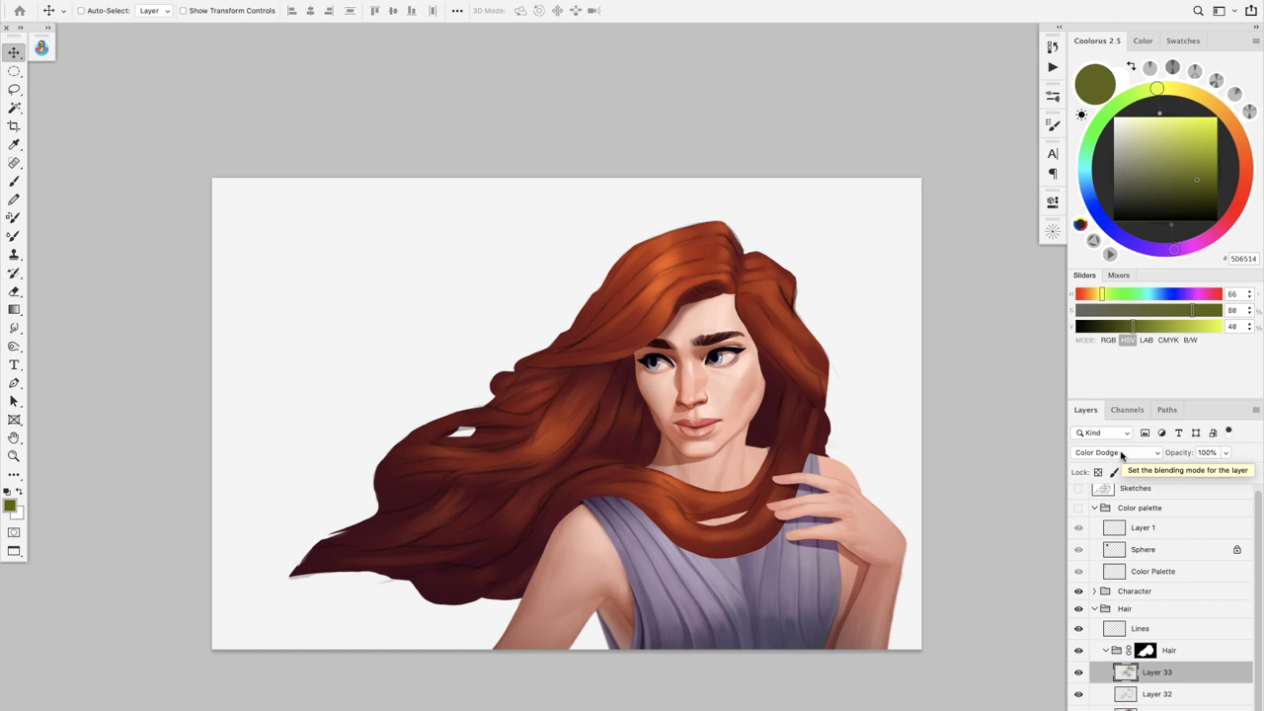
scroll(689, 380, up, 3)
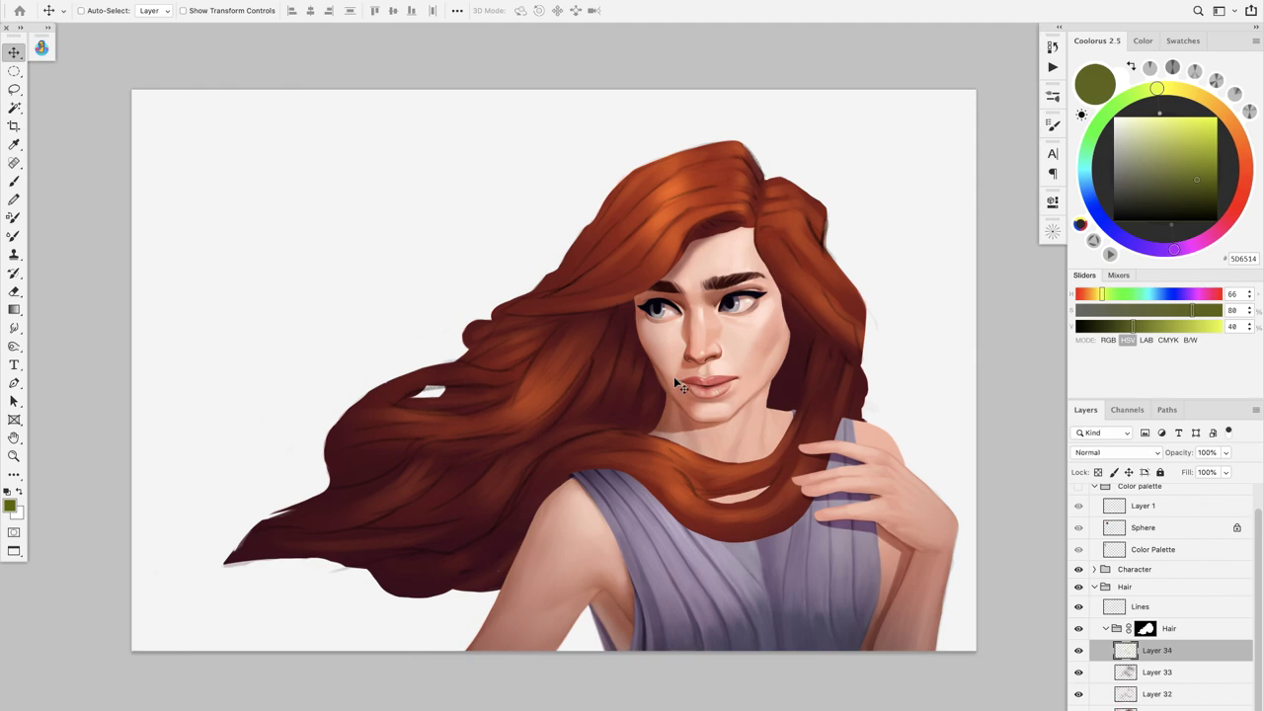
Step: Choose the Paintable.cc Textured Hair brush and set its size to 335 px for painting on Layer 34
key(b)
right_click(716, 309)
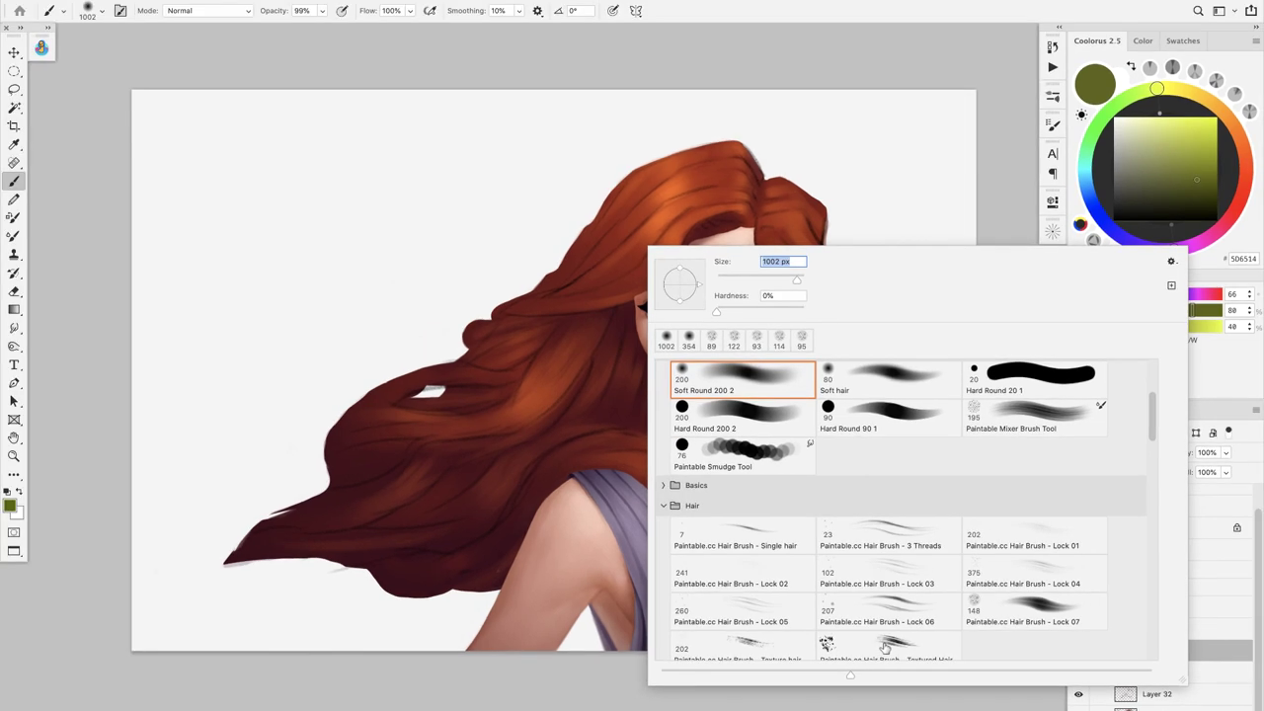
double_click(626, 531)
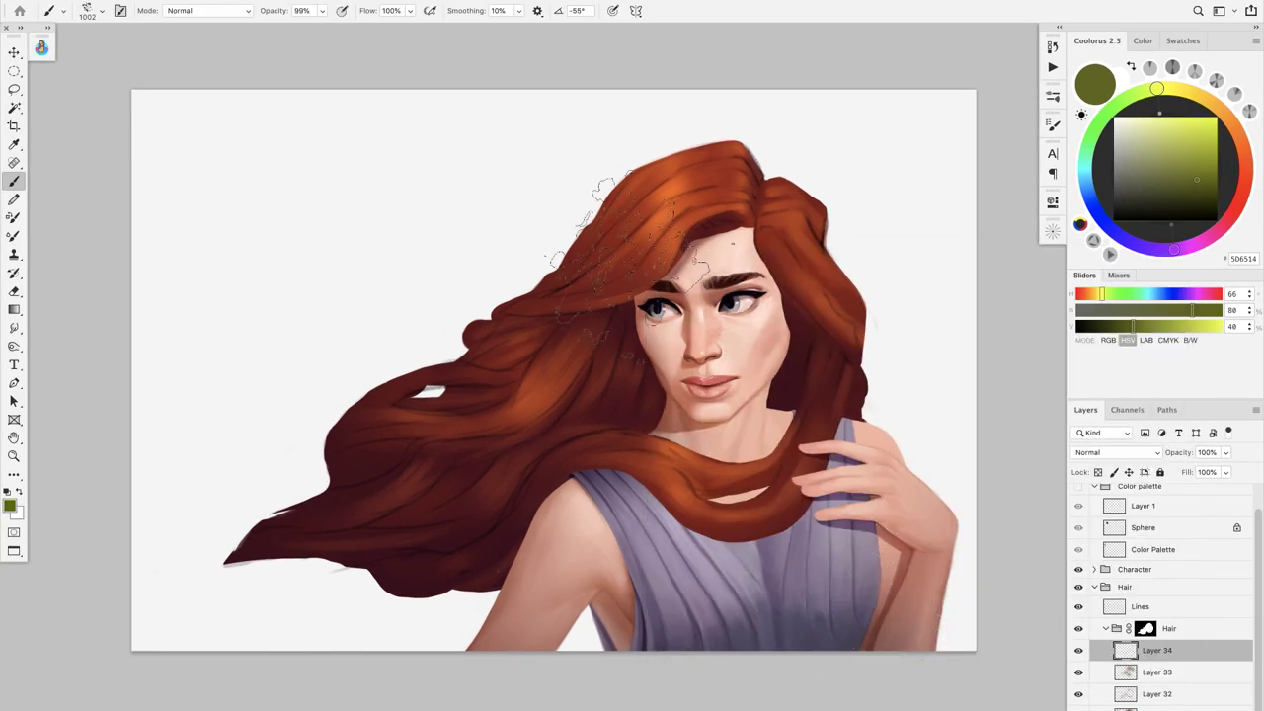
mouse_move(637, 235)
mouse_down()
mouse_move(523, 224)
mouse_move(575, 228)
mouse_move(563, 227)
mouse_up()
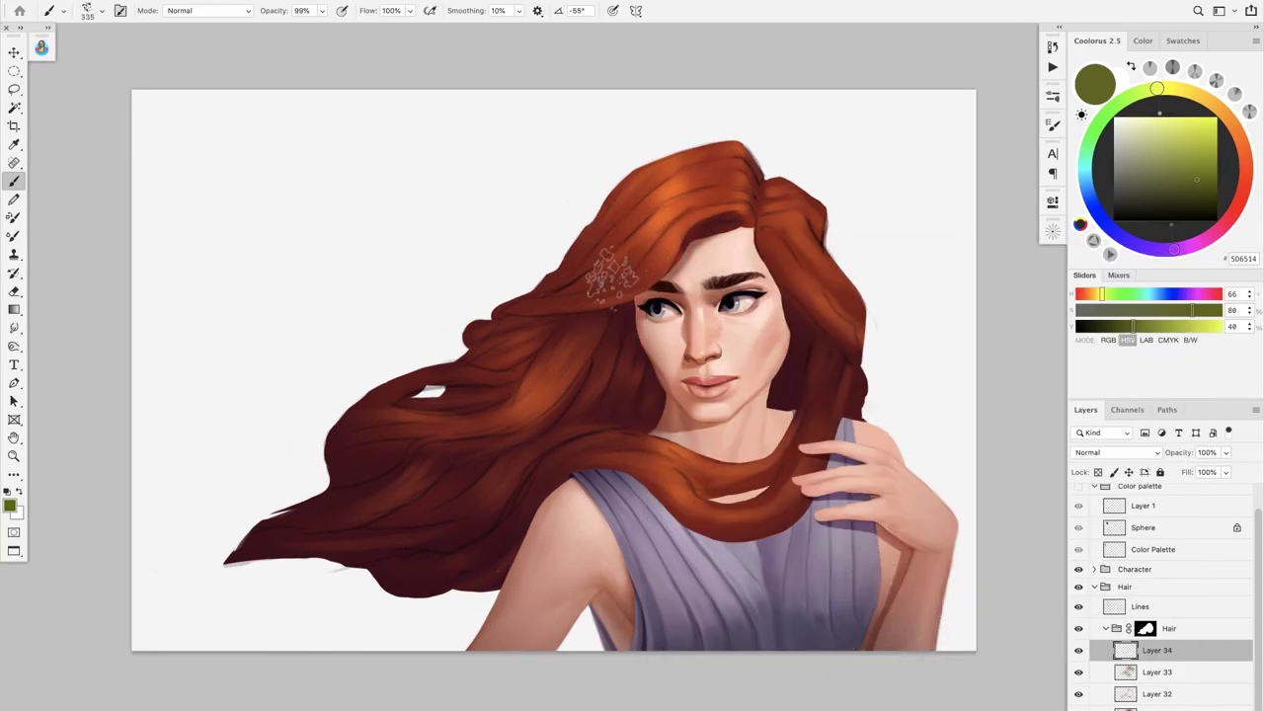
scroll(655, 254, up, 1)
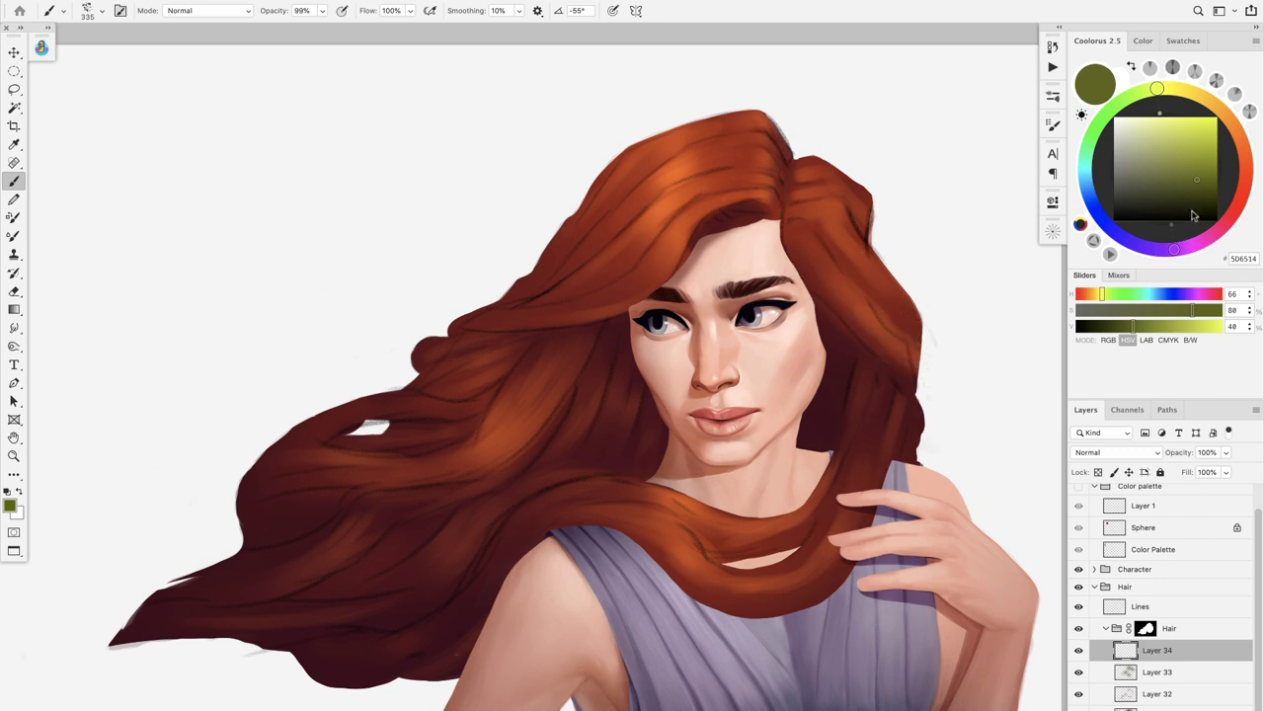
Step: Try white textured hair strokes over the crown and undo them
drag(1194, 214, 1070, 108)
drag(555, 272, 945, 222)
key(ctrl+z)
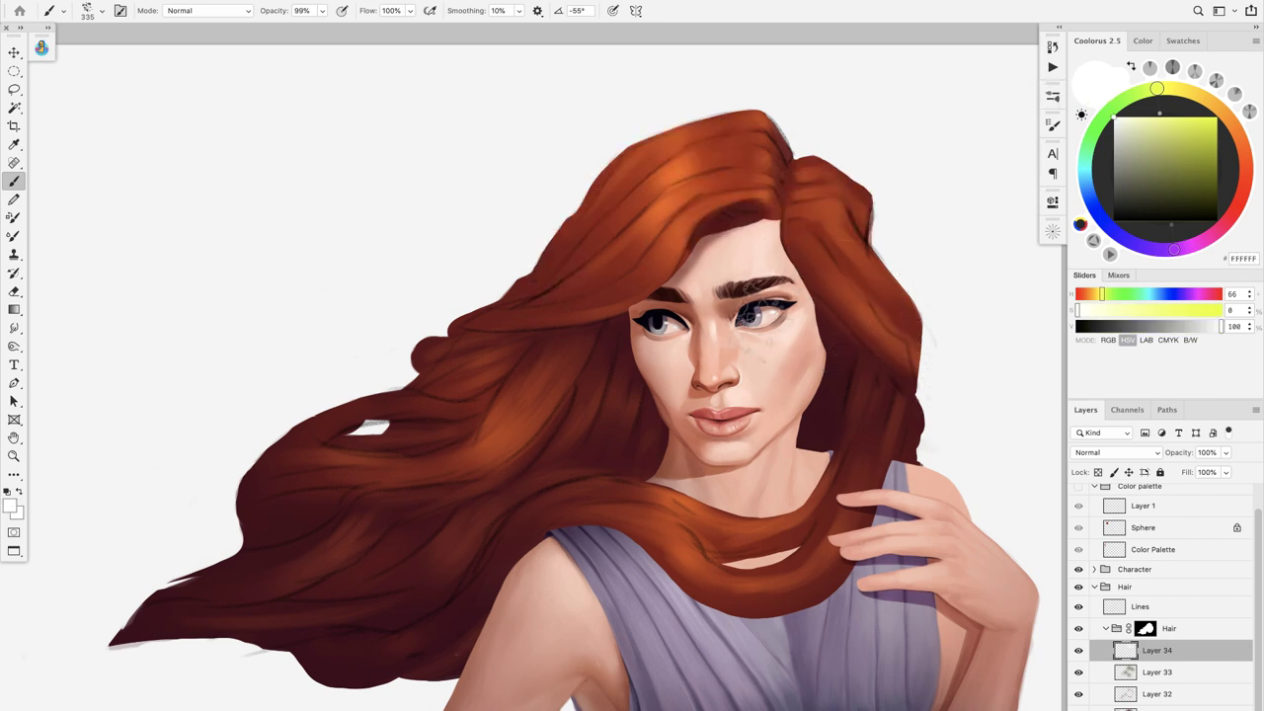
drag(593, 227, 803, 124)
key(ctrl+z)
key(ctrl+z)
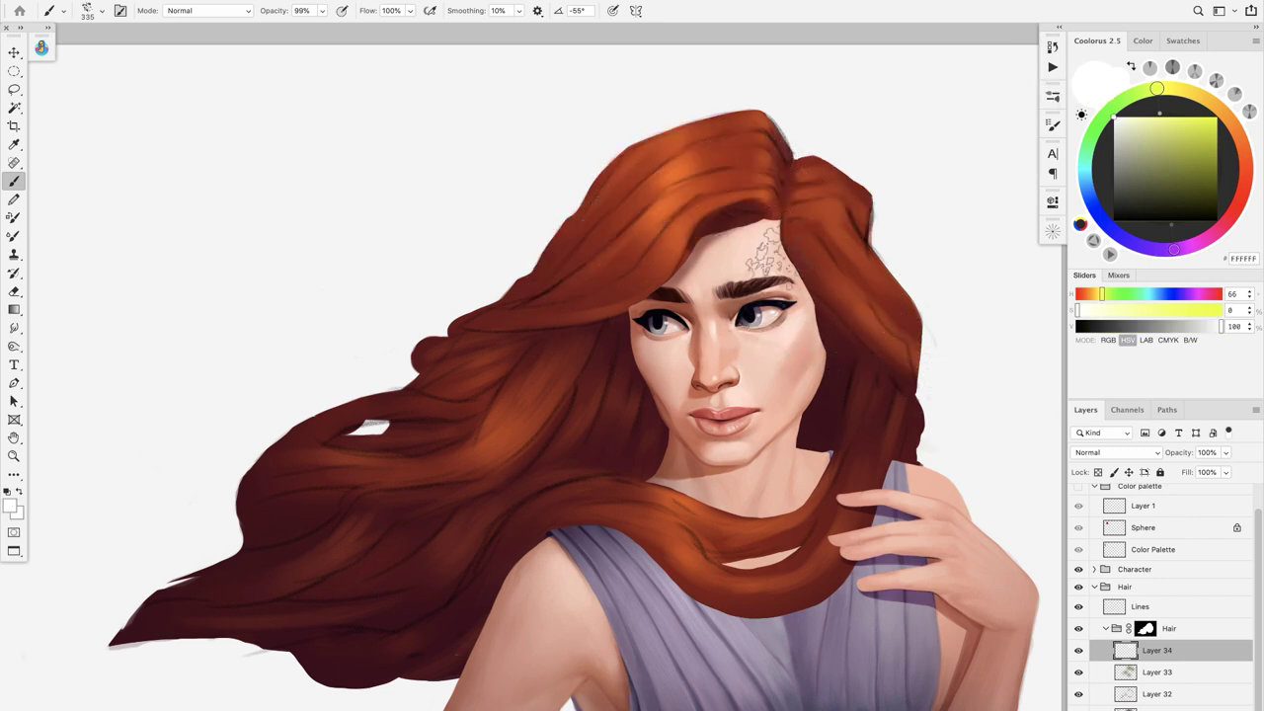
Step: Sample the crown's bright orange, shift its hue to 28, and lighten it to pale orange #FF9F4D
alt+click(658, 207)
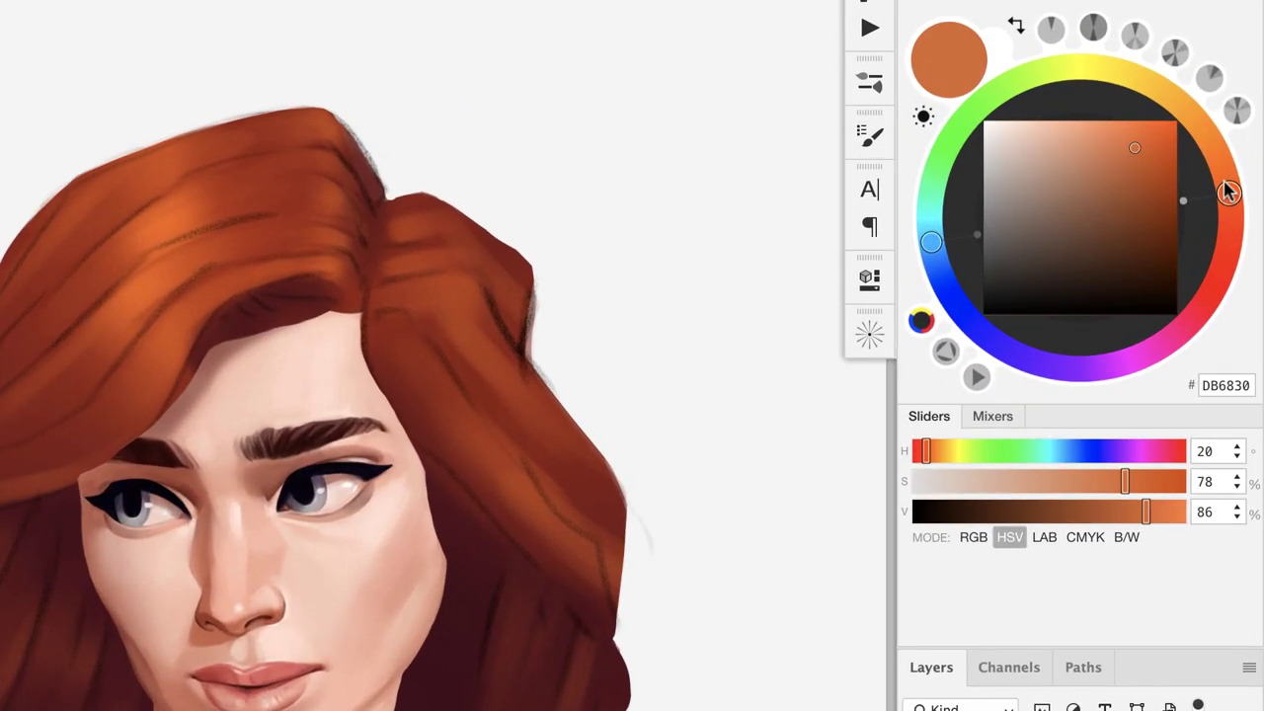
drag(1229, 192, 1209, 158)
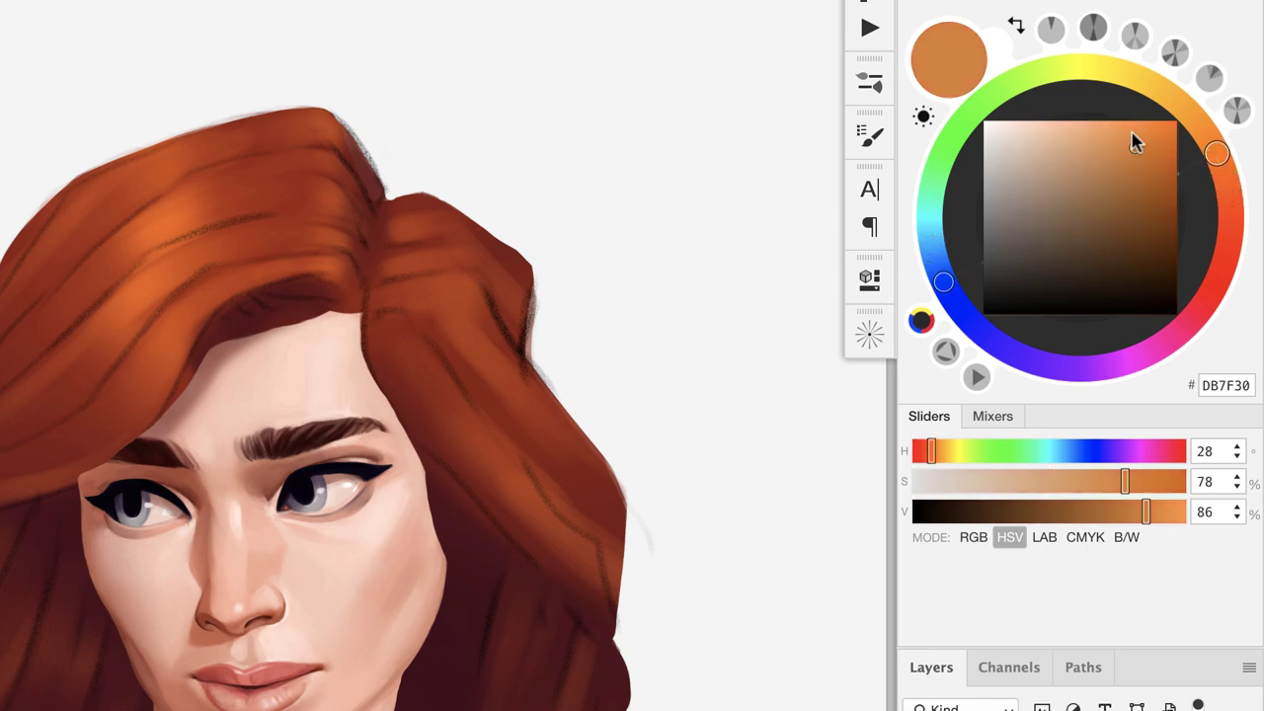
drag(1133, 145, 1127, 122)
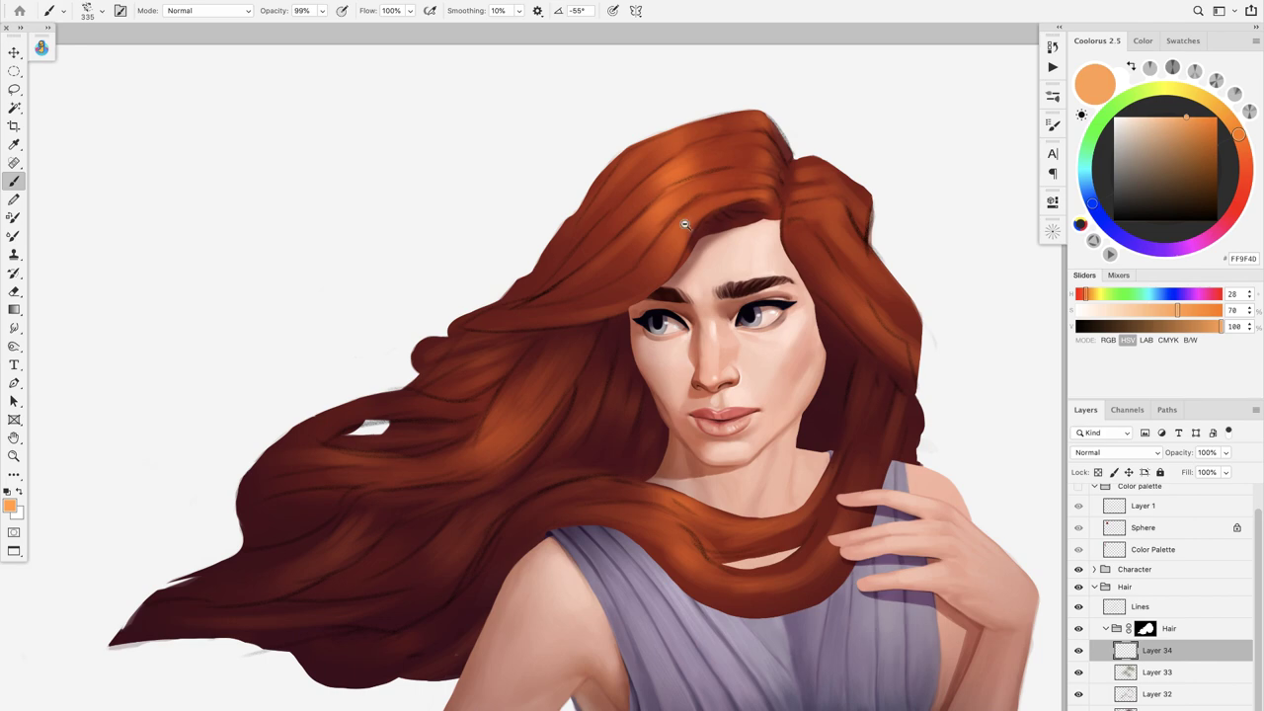
Step: Reduce the hair brush to 60 px and paint light orange strand highlights on the front lock beside the forehead
drag(686, 224, 714, 235)
mouse_move(714, 235)
mouse_down()
mouse_move(672, 255)
mouse_move(637, 247)
mouse_up()
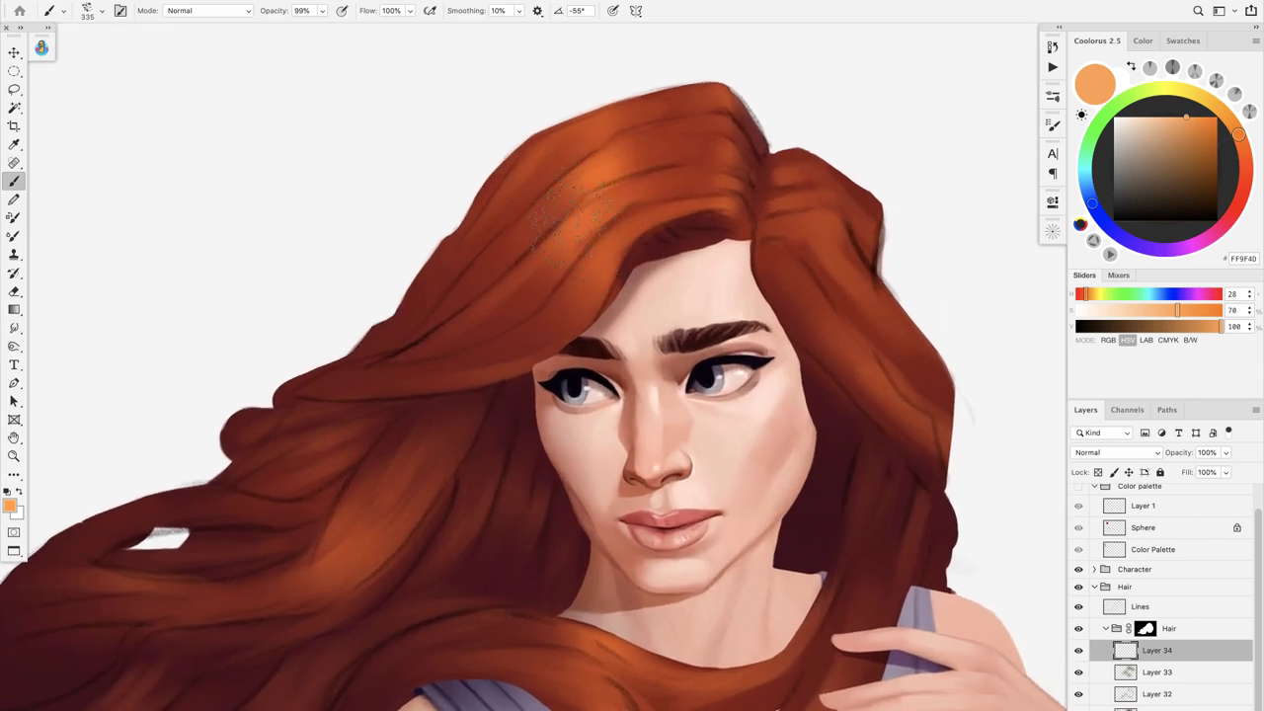
mouse_move(586, 205)
mouse_down()
mouse_move(511, 200)
mouse_move(571, 212)
mouse_move(619, 250)
mouse_move(578, 274)
mouse_up()
scroll(630, 239, up, 2)
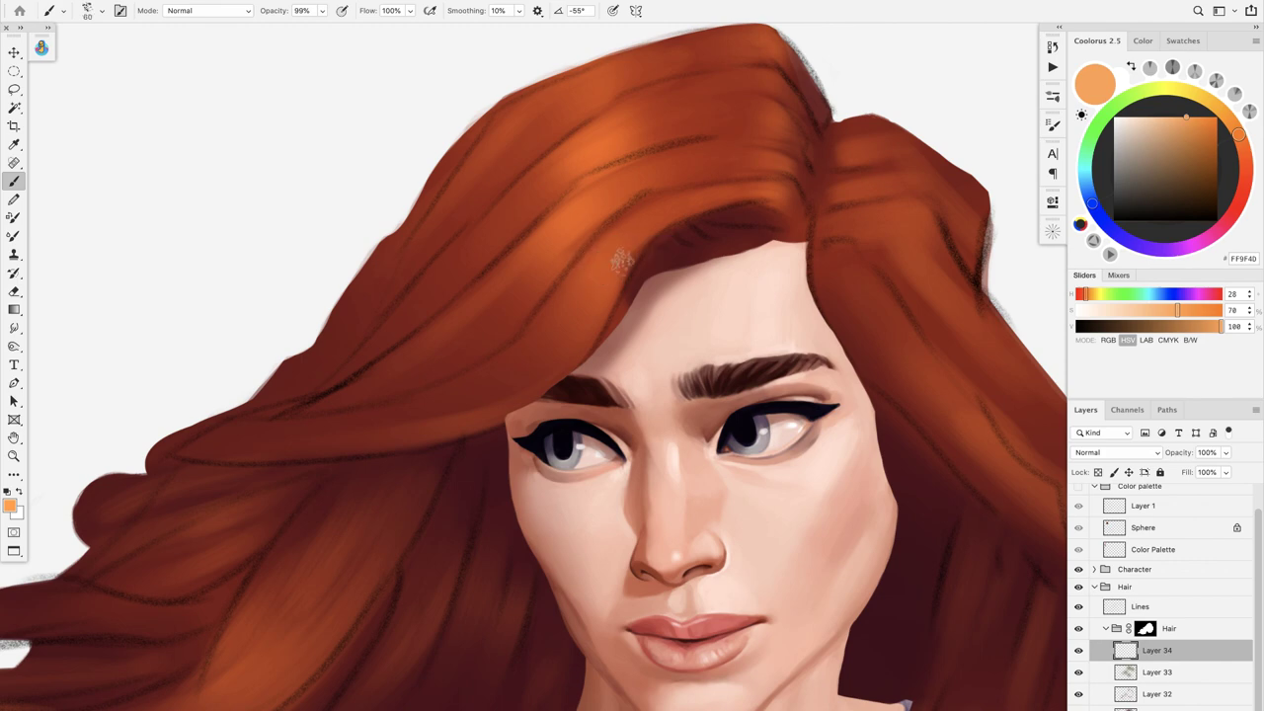
key(super+z)
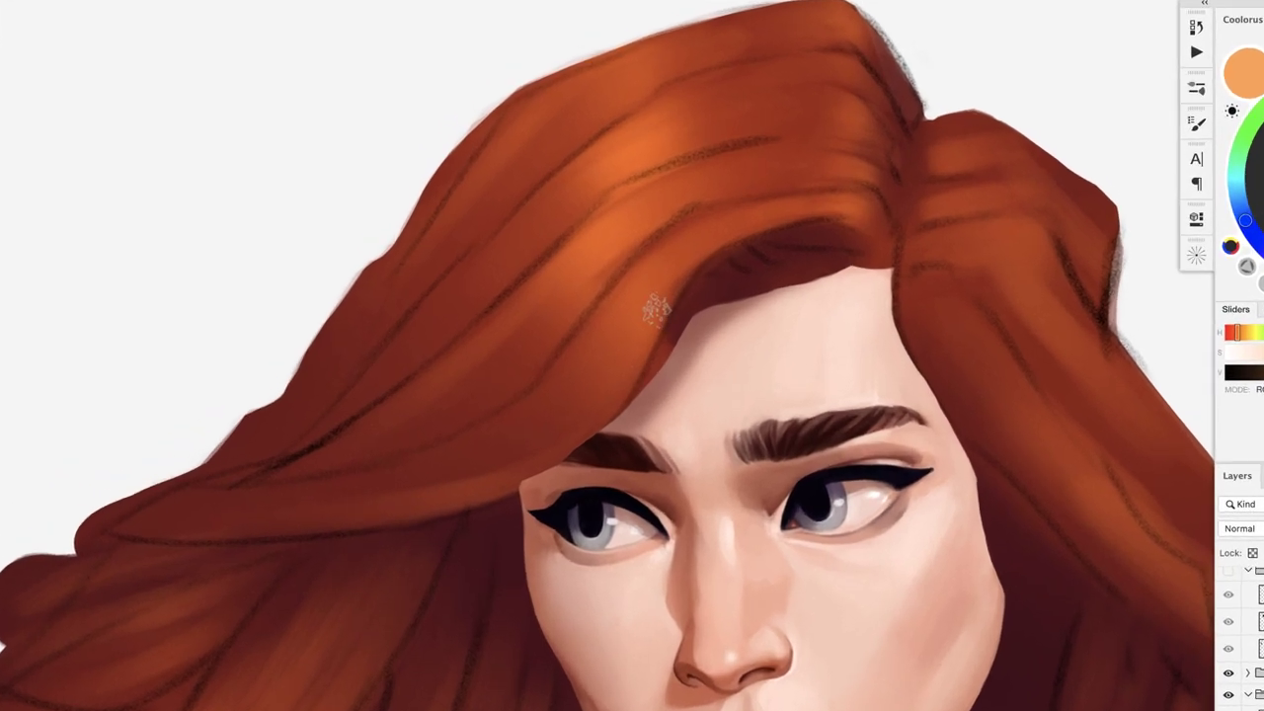
drag(598, 311, 628, 248)
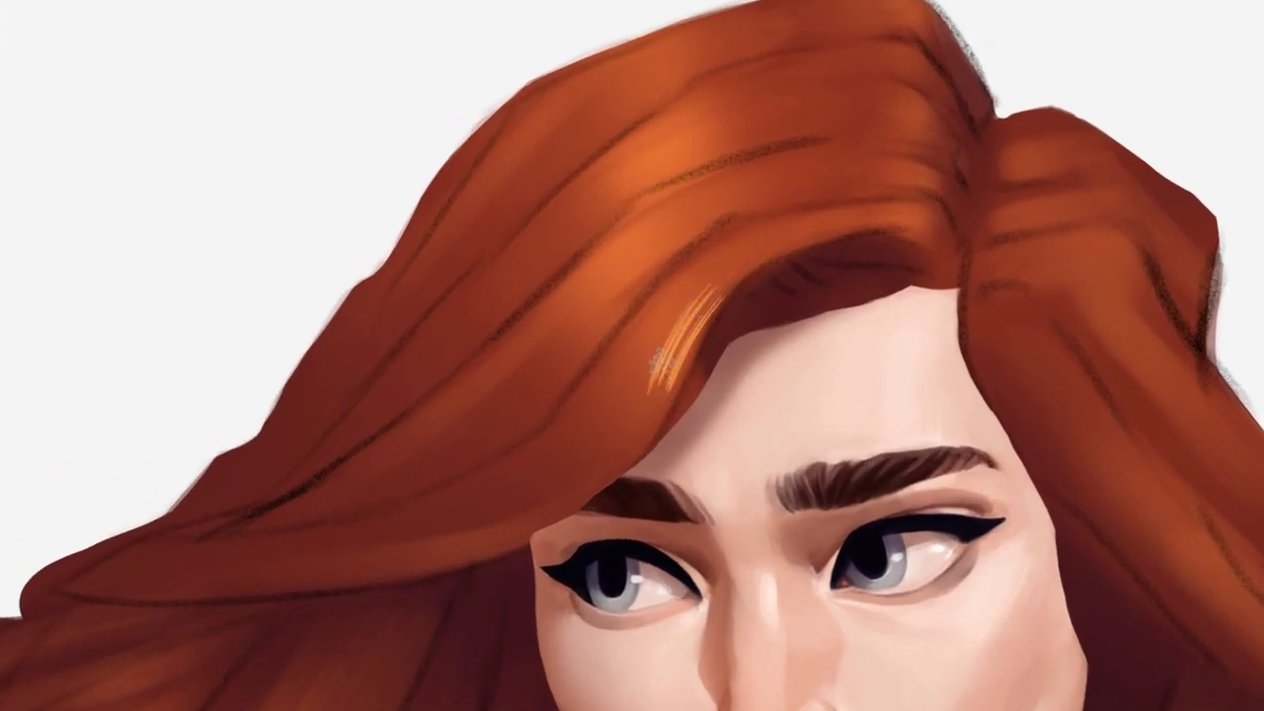
drag(767, 247, 632, 419)
drag(654, 361, 762, 257)
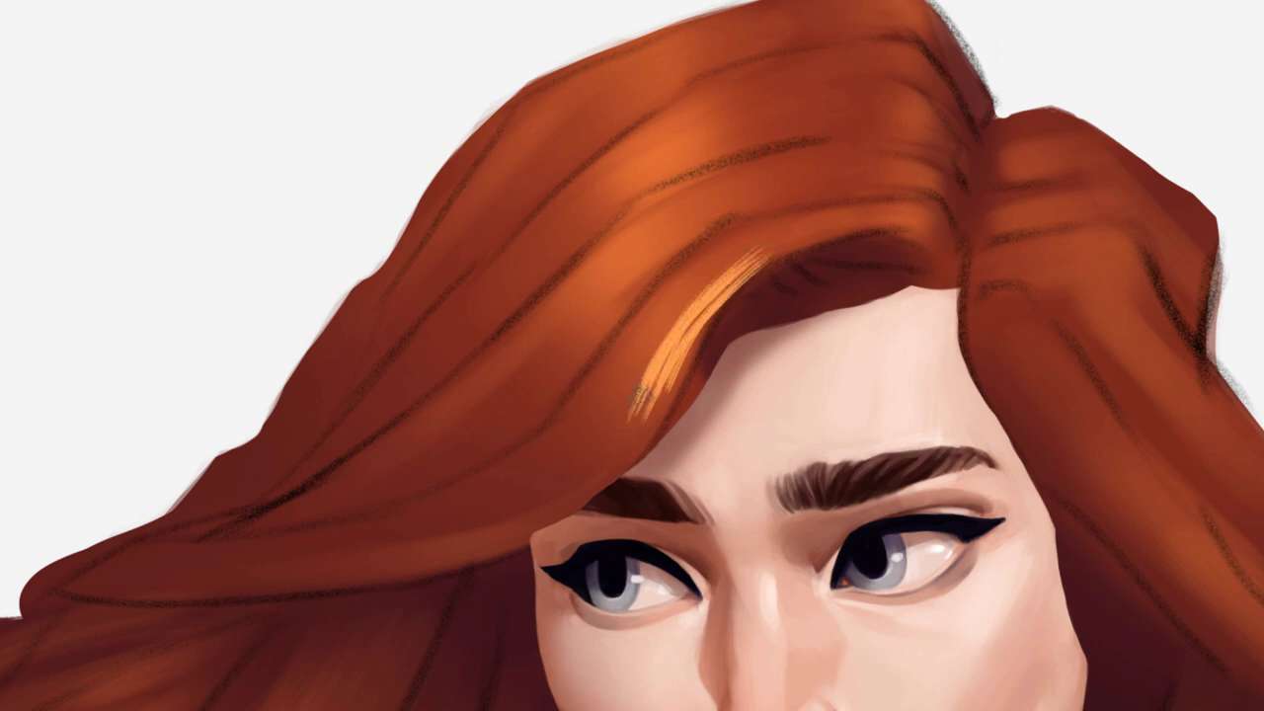
drag(644, 394, 780, 248)
drag(659, 356, 812, 237)
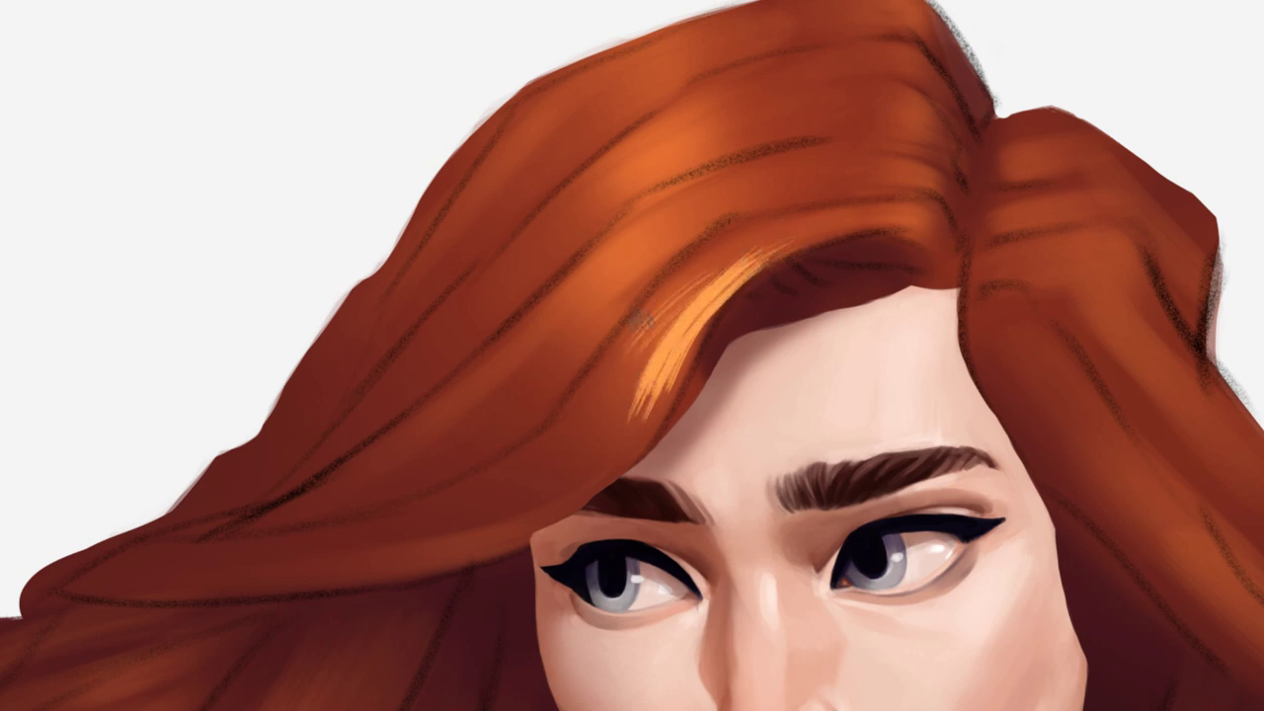
mouse_move(735, 247)
mouse_down()
mouse_move(597, 356)
mouse_move(603, 376)
mouse_move(775, 230)
mouse_move(683, 282)
mouse_up()
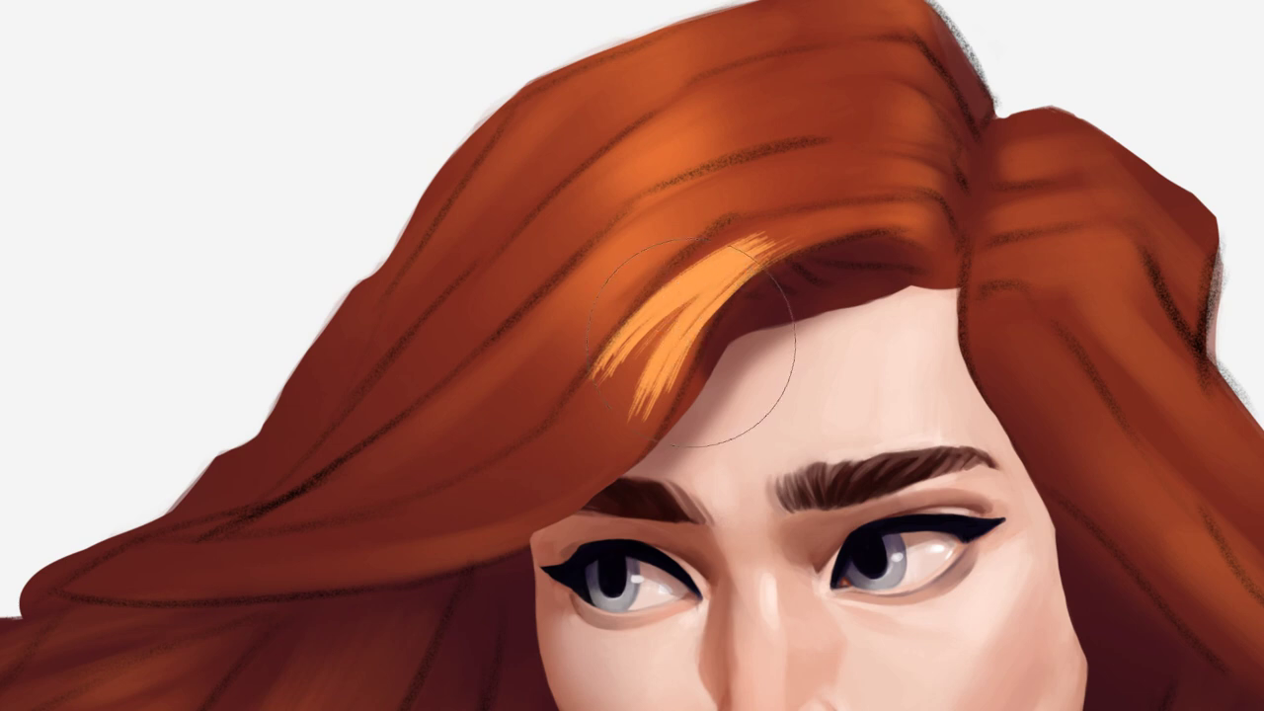
Step: Fade the lower strand ends and upper edge of the forehead lock's highlight into the surrounding hair with a soft round tip
mouse_move(708, 364)
mouse_down()
mouse_move(642, 368)
mouse_move(671, 380)
mouse_move(649, 380)
mouse_move(589, 429)
mouse_up()
drag(632, 371, 590, 418)
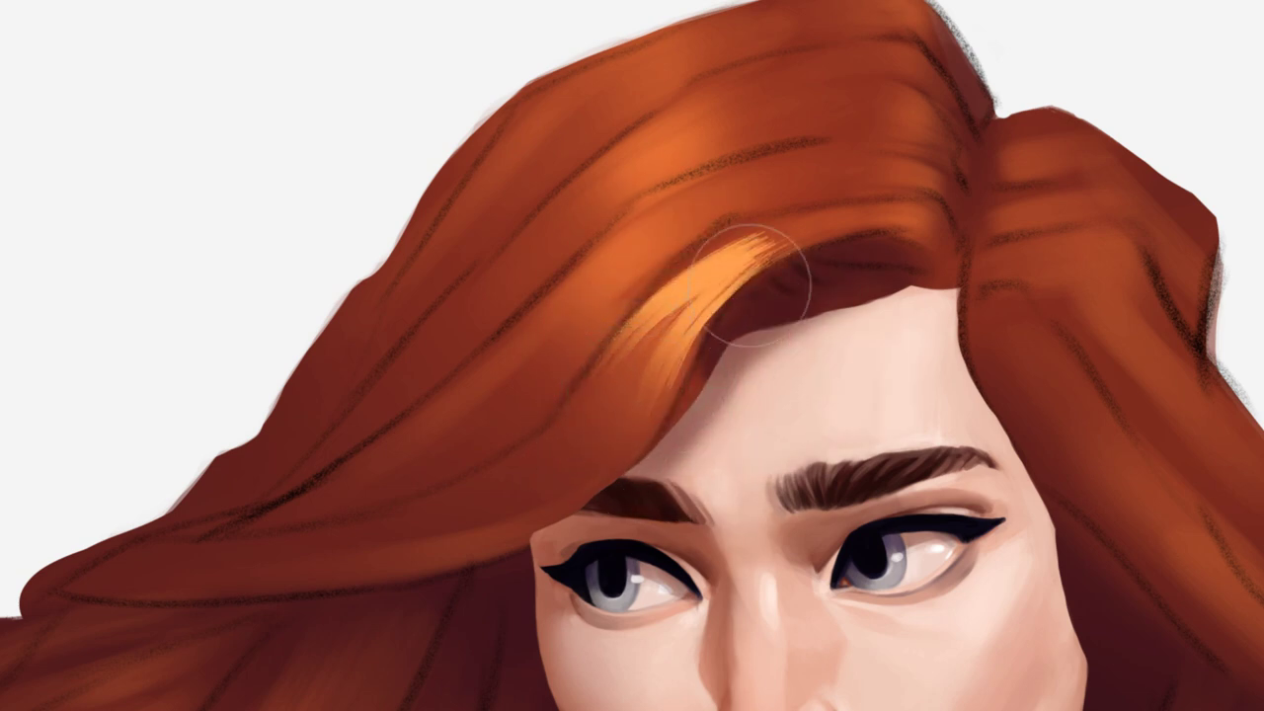
mouse_move(756, 267)
mouse_down()
mouse_move(736, 311)
mouse_move(641, 349)
mouse_move(790, 254)
mouse_move(627, 417)
mouse_move(788, 247)
mouse_up()
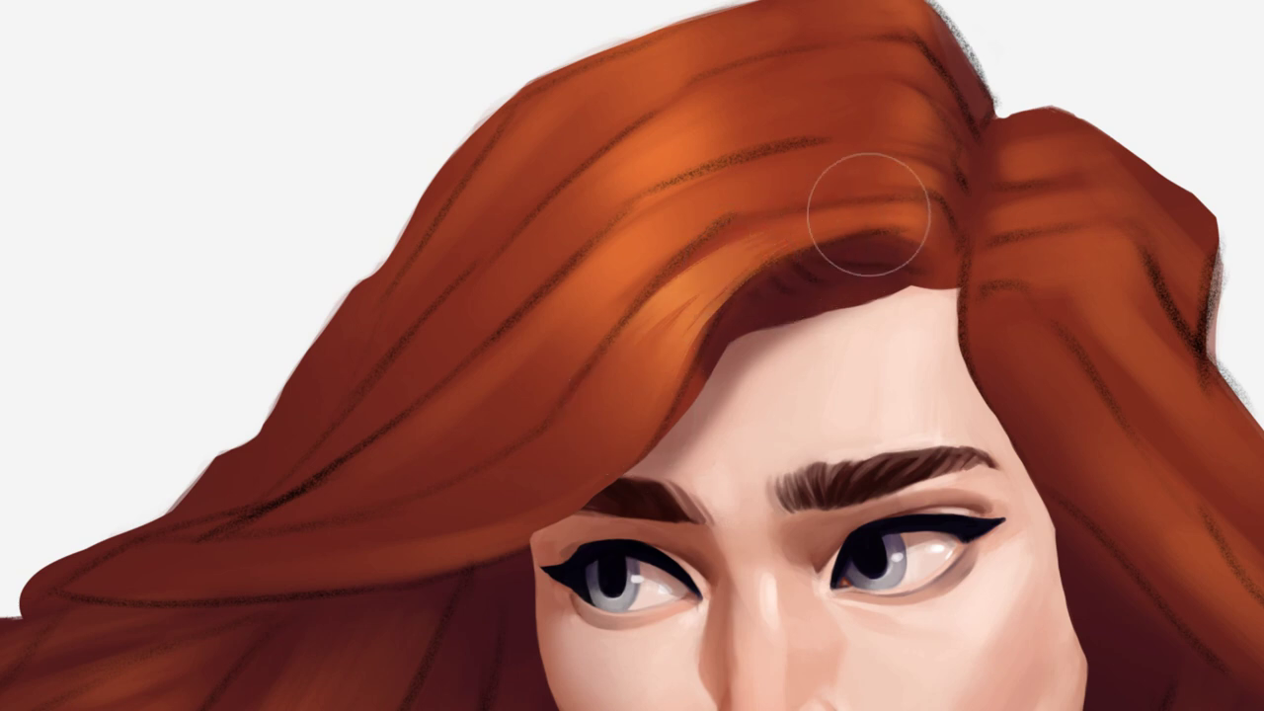